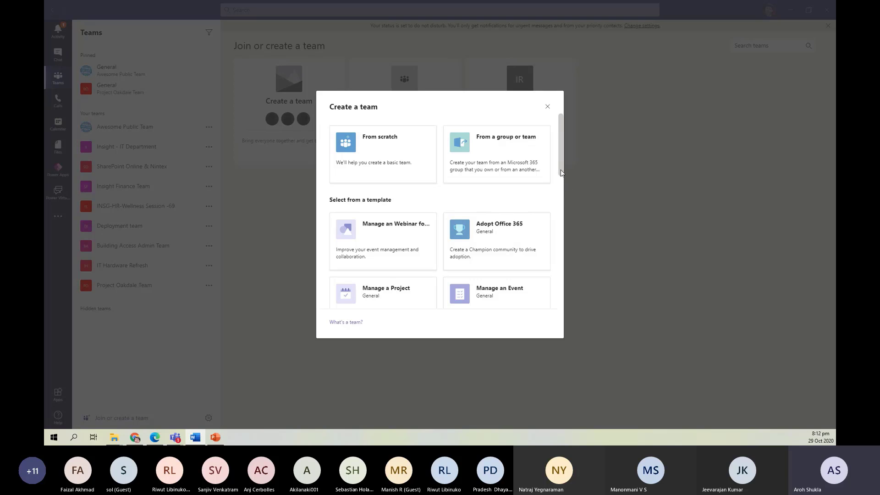
- Examine the available team templates in the team creation dialog, from general ones to healthcare, financial and retail
{"action": "scroll", "coordinate": [559, 177], "scroll_direction": "down", "scroll_amount": 1}
{"action": "scroll", "coordinate": [533, 183], "scroll_direction": "up", "scroll_amount": 1}
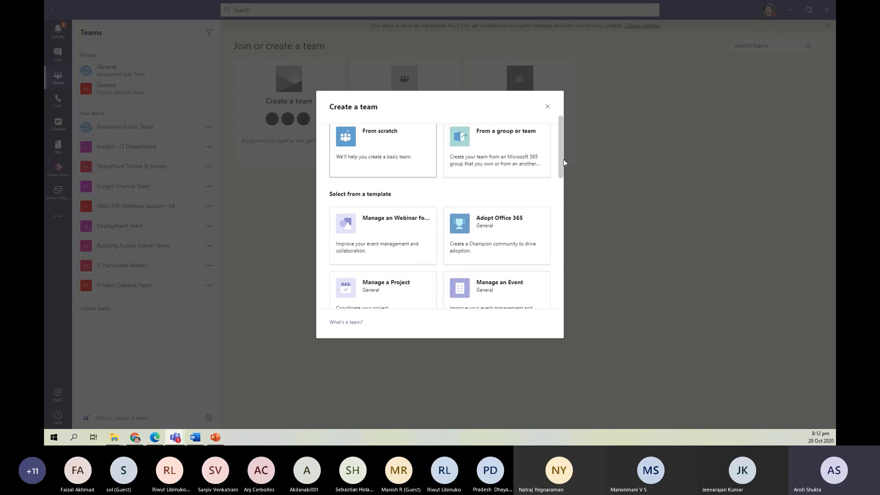
{"action": "scroll", "coordinate": [559, 160], "scroll_direction": "down", "scroll_amount": 1}
{"action": "scroll", "coordinate": [564, 161], "scroll_direction": "up", "scroll_amount": 1}
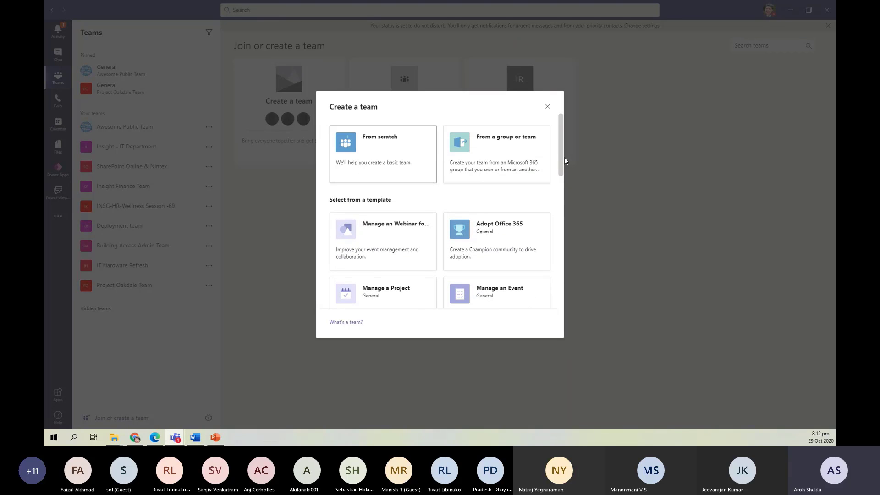
{"action": "scroll", "coordinate": [564, 165], "scroll_direction": "down", "scroll_amount": 2}
{"action": "scroll", "coordinate": [567, 177], "scroll_direction": "down", "scroll_amount": 1}
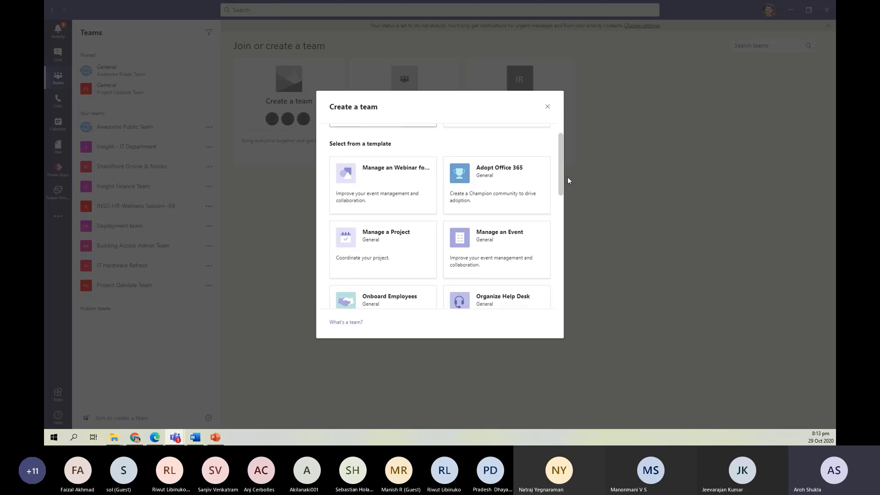
{"action": "scroll", "coordinate": [569, 183], "scroll_direction": "up", "scroll_amount": 1}
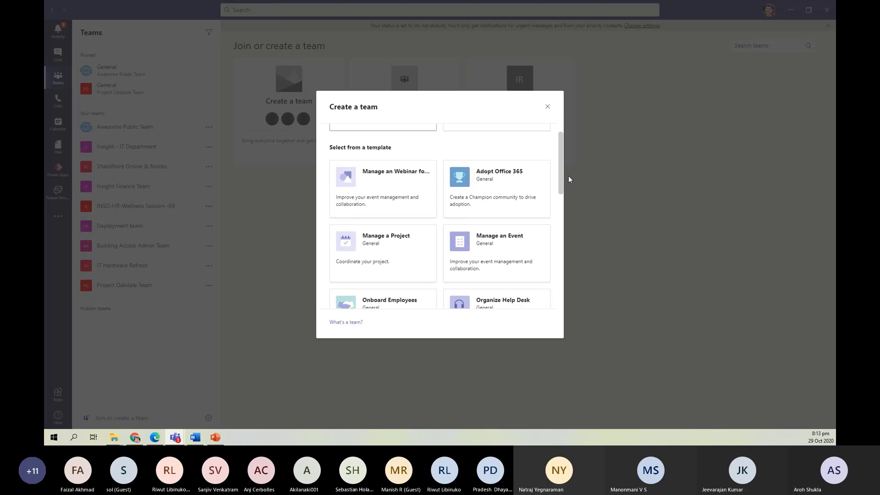
{"action": "scroll", "coordinate": [568, 179], "scroll_direction": "down", "scroll_amount": 2}
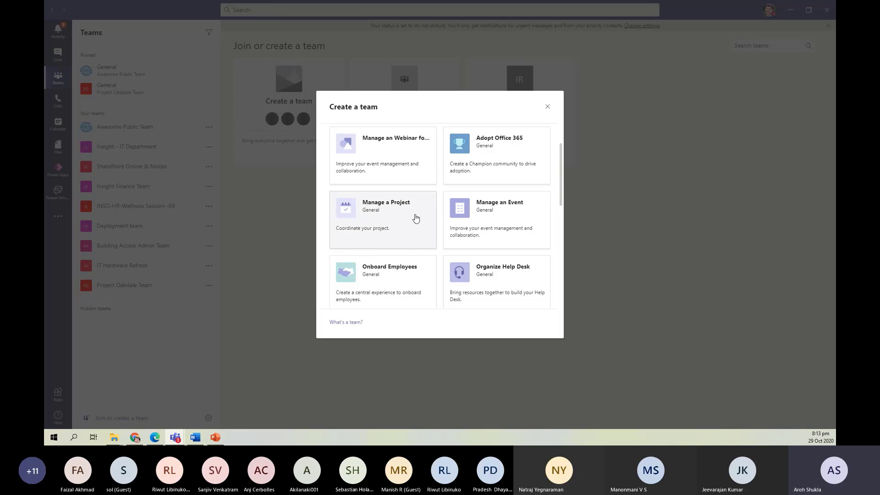
{"action": "scroll", "coordinate": [366, 282], "scroll_direction": "down", "scroll_amount": 4}
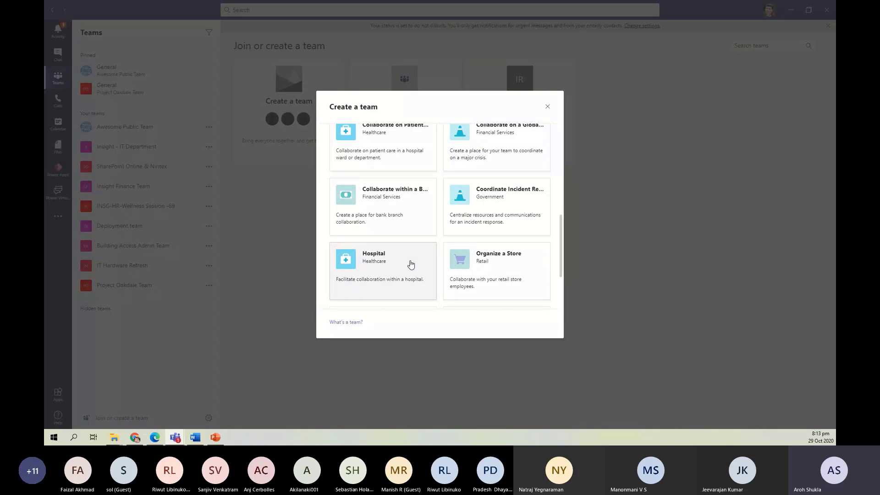
{"action": "left_click_drag", "start_coordinate": [561, 224], "coordinate": [571, 120]}
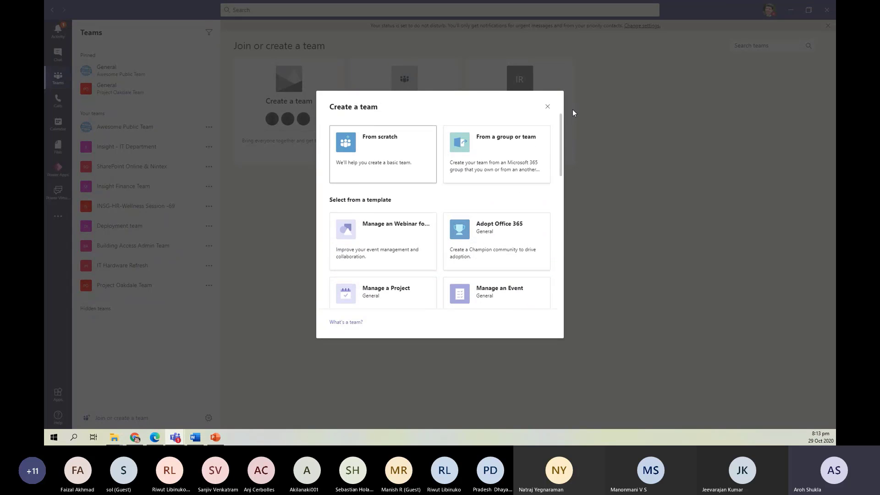
- Start a new public team from scratch and name it Demo BizApps Oct 2020
{"action": "left_click", "coordinate": [384, 164]}
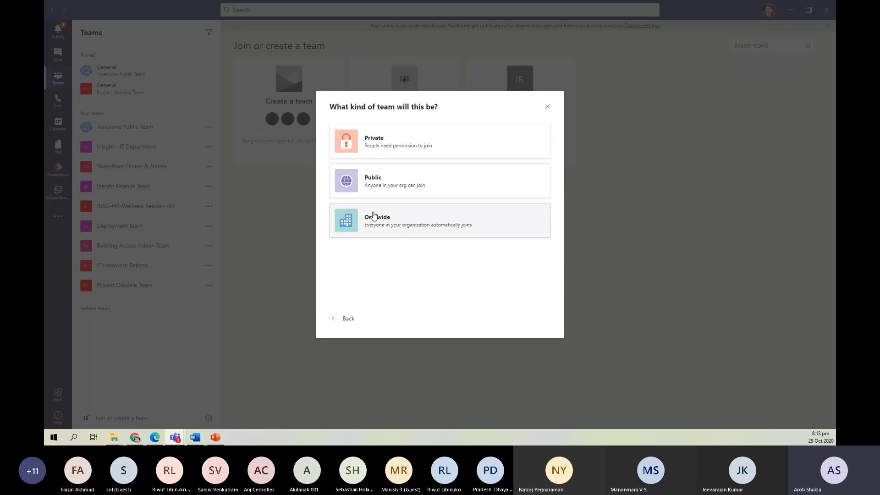
{"action": "left_click", "coordinate": [367, 180]}
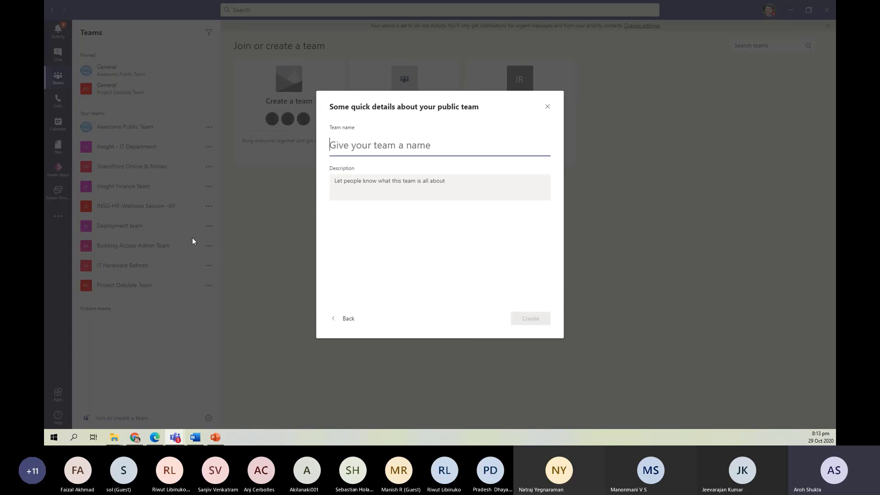
{"action": "key", "text": "alt+Tab"}
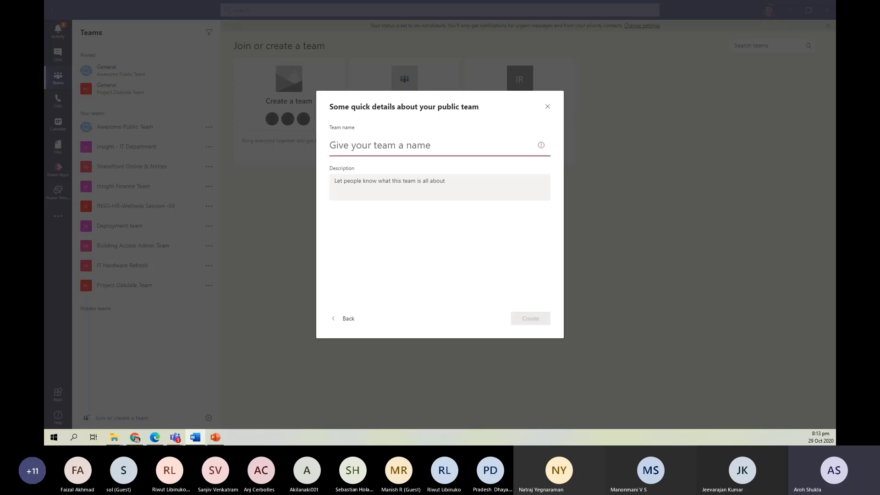
{"action": "left_click", "coordinate": [358, 147]}
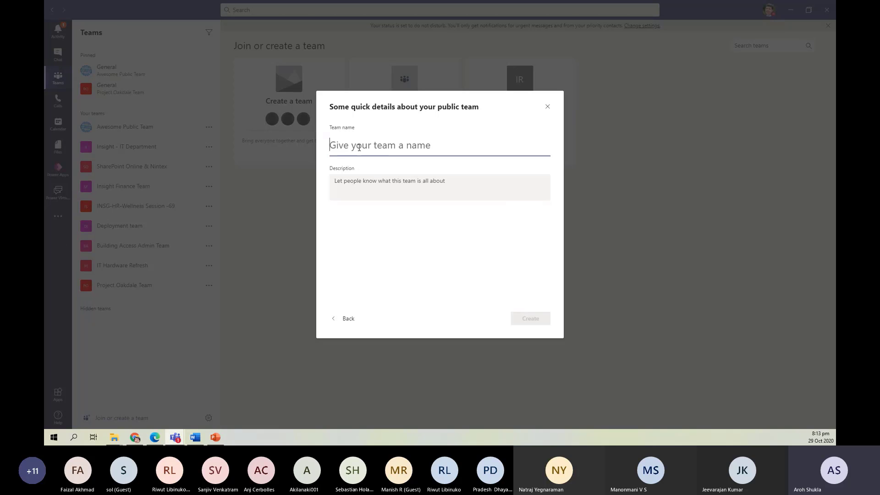
{"action": "type", "text": "Demo BizApps Oct 2020"}
- Describe the team as "This a demo on Project Oakdale" and create it
{"action": "left_click", "coordinate": [351, 181]}
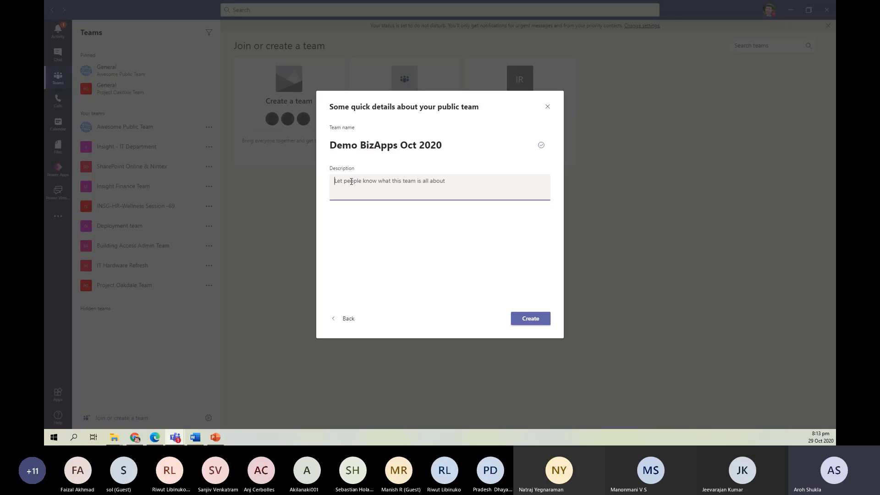
{"action": "type", "text": "This a Bemo on Project Oa"}
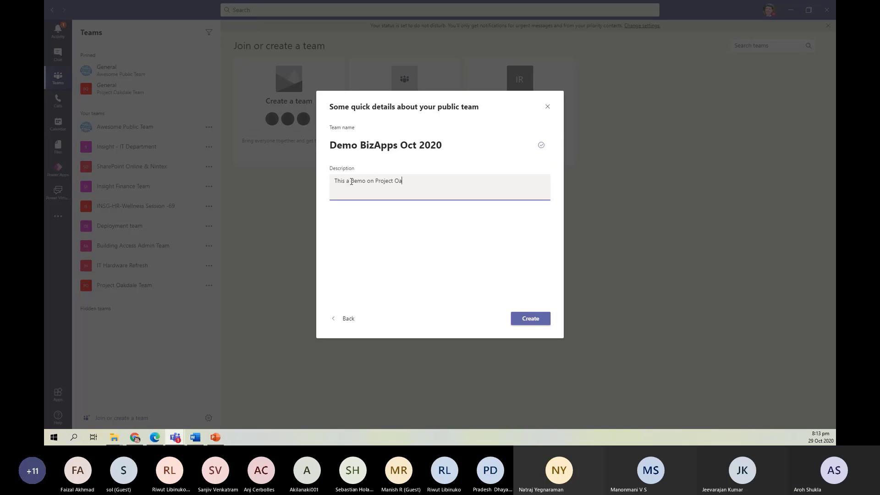
{"action": "type", "text": "kdale"}
{"action": "left_click", "coordinate": [525, 320]}
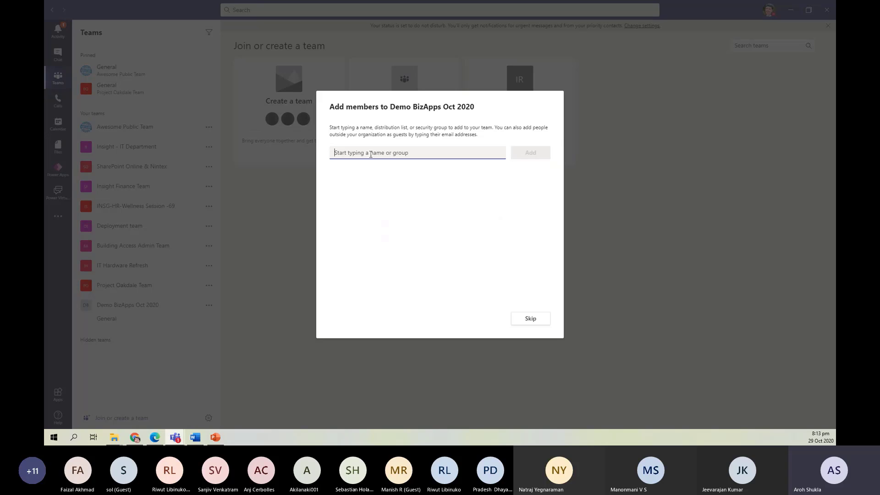
- Find a colleague by name, add them to the new team as a member, and finish adding members
{"action": "type", "text": "k"}
{"action": "key", "text": "BackSpace"}
{"action": "type", "text": "kel"}
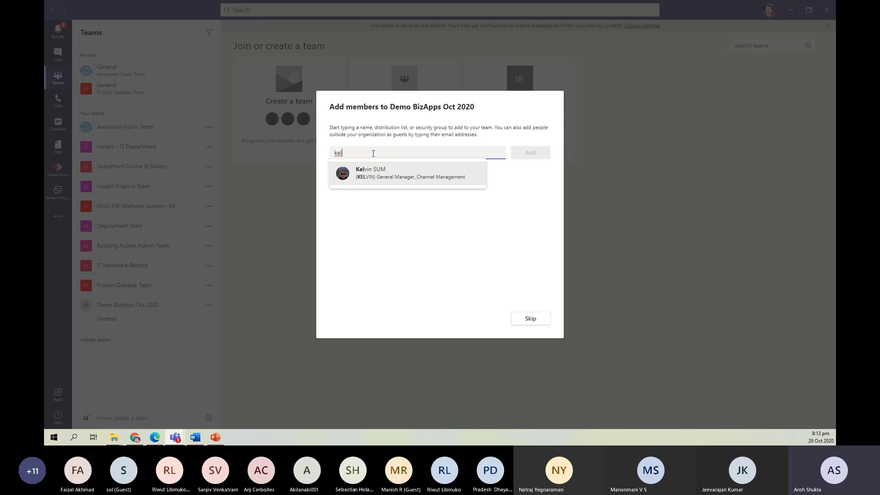
{"action": "left_click", "coordinate": [375, 173]}
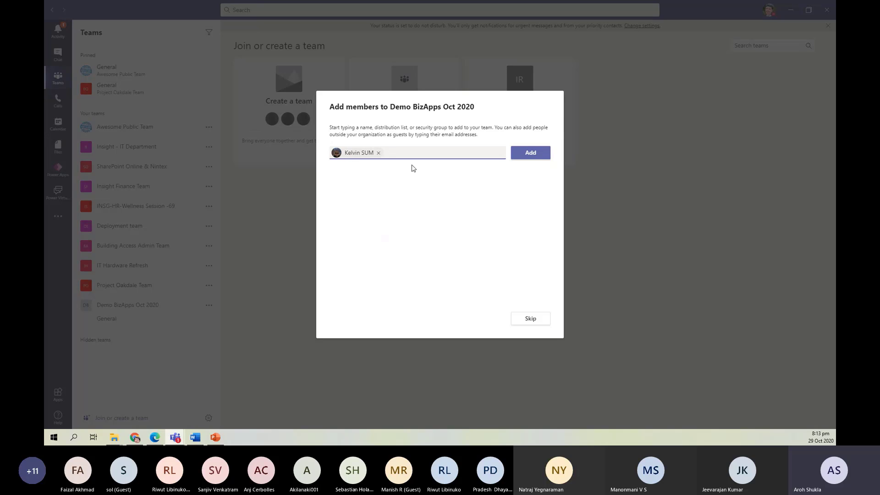
{"action": "left_click", "coordinate": [521, 156]}
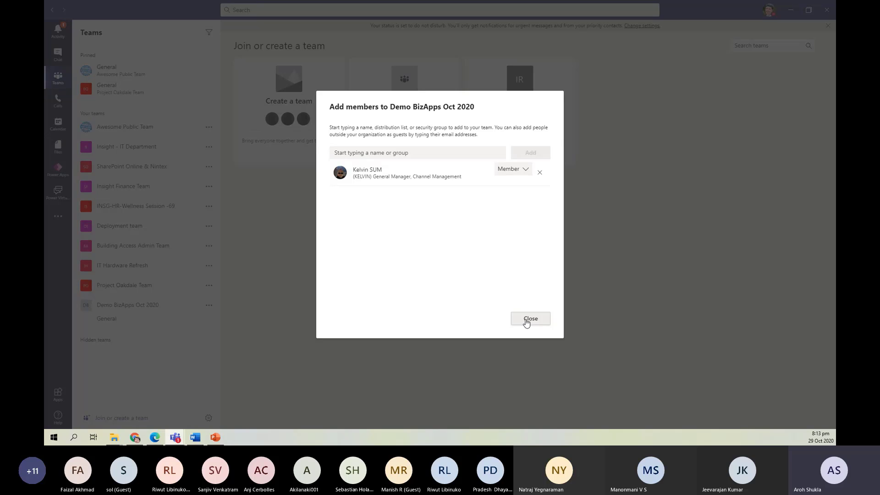
{"action": "left_click", "coordinate": [530, 319]}
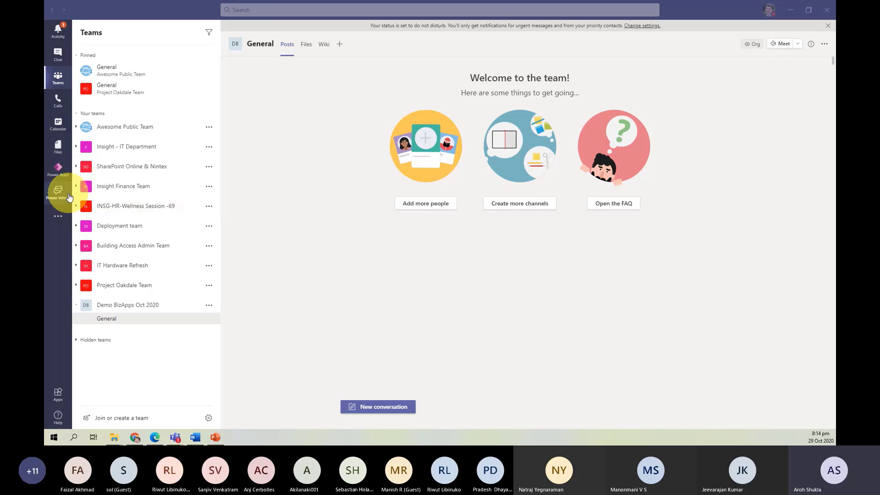
- Open Power Apps within Teams and create an app in the Demo BizApps Oct 2020 team
{"action": "scroll", "coordinate": [67, 196], "scroll_direction": "up", "scroll_amount": 1}
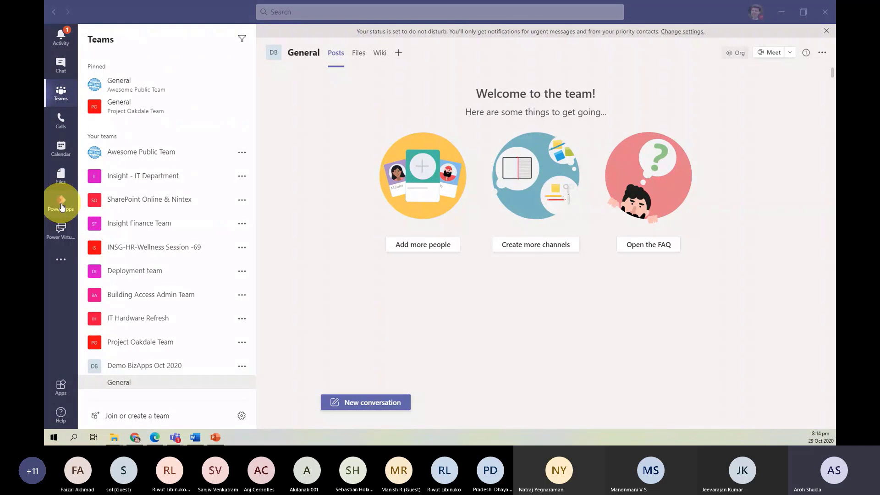
{"action": "left_click", "coordinate": [62, 207]}
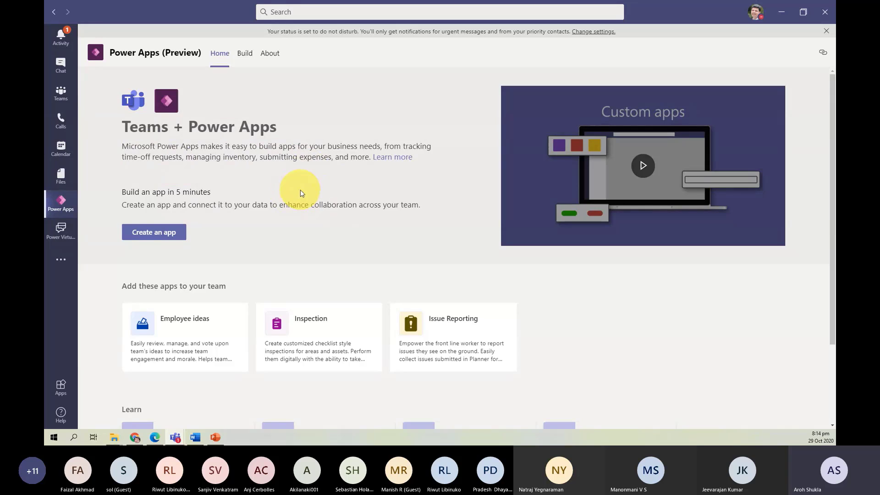
{"action": "scroll", "coordinate": [301, 189], "scroll_direction": "down", "scroll_amount": 1}
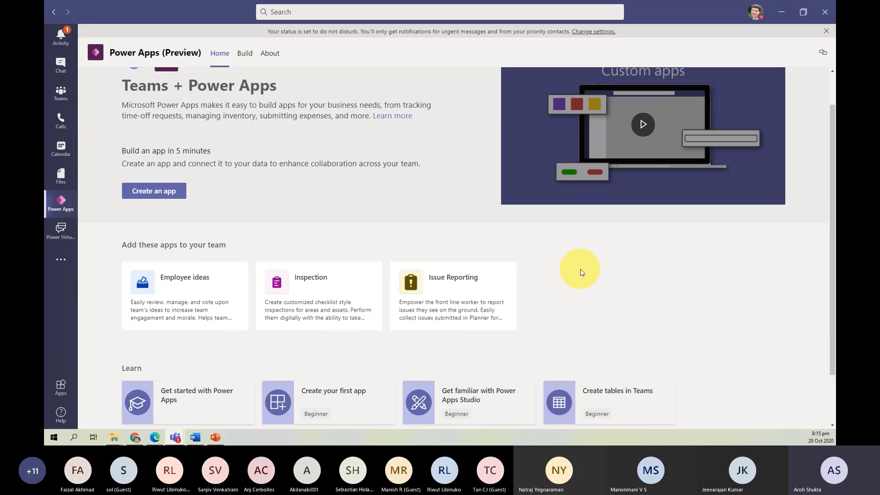
{"action": "left_click", "coordinate": [154, 196]}
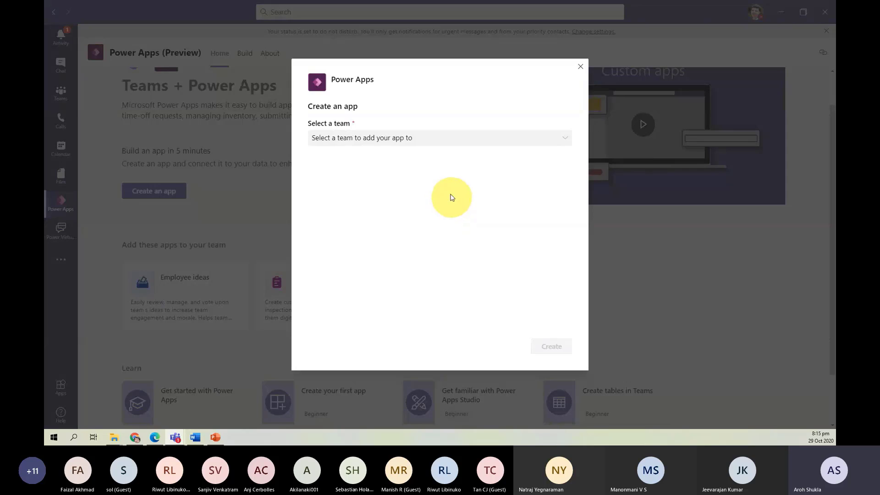
{"action": "left_click", "coordinate": [427, 140]}
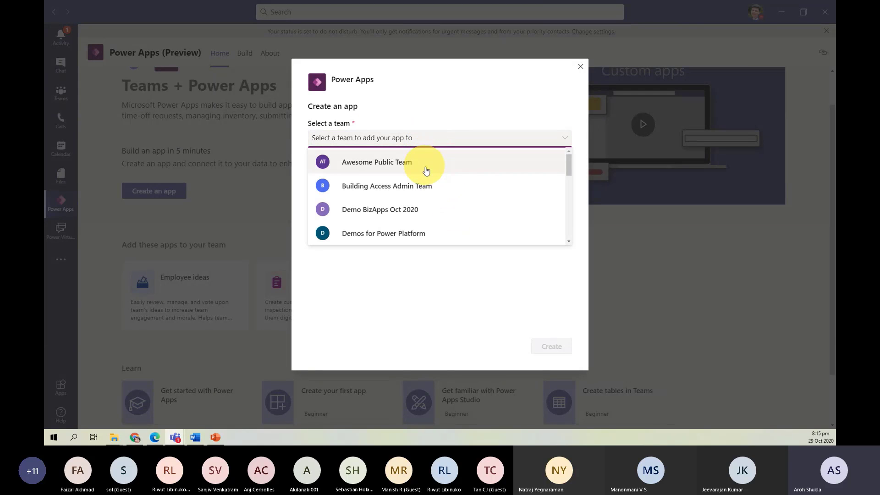
{"action": "left_click", "coordinate": [419, 213]}
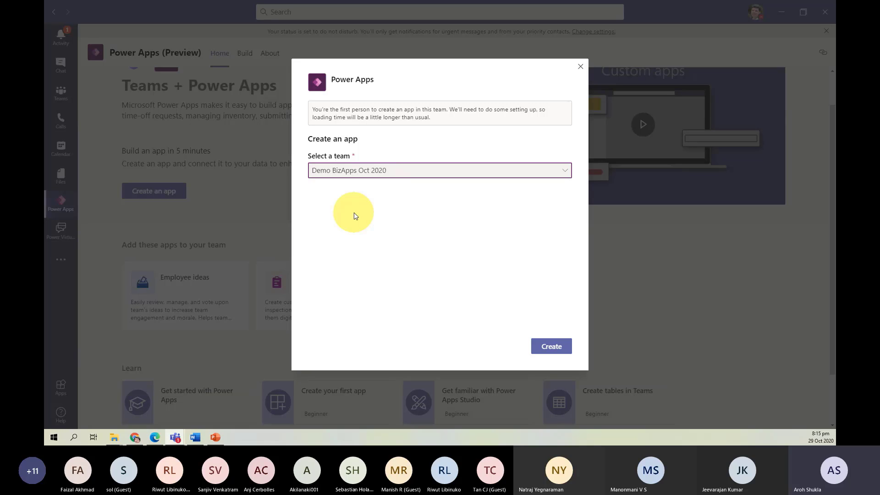
{"action": "left_click", "coordinate": [545, 346]}
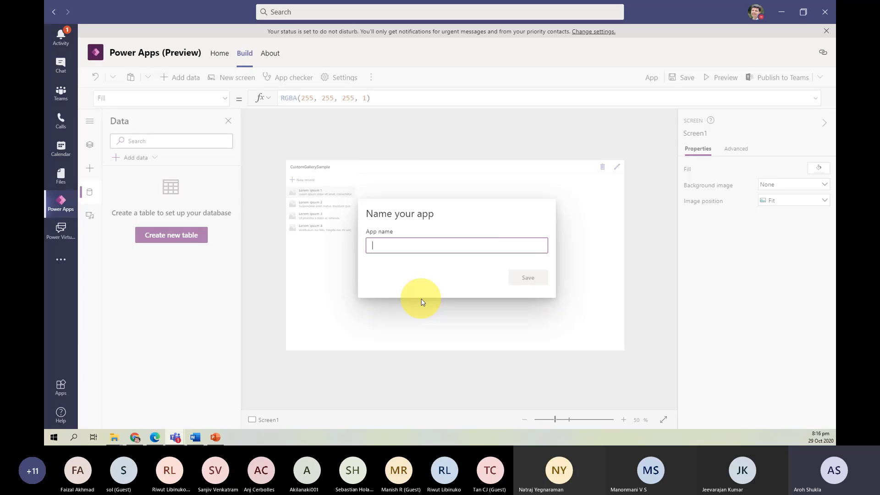
- Name the new app Help Desk App and save it
{"action": "type", "text": "Help De"}
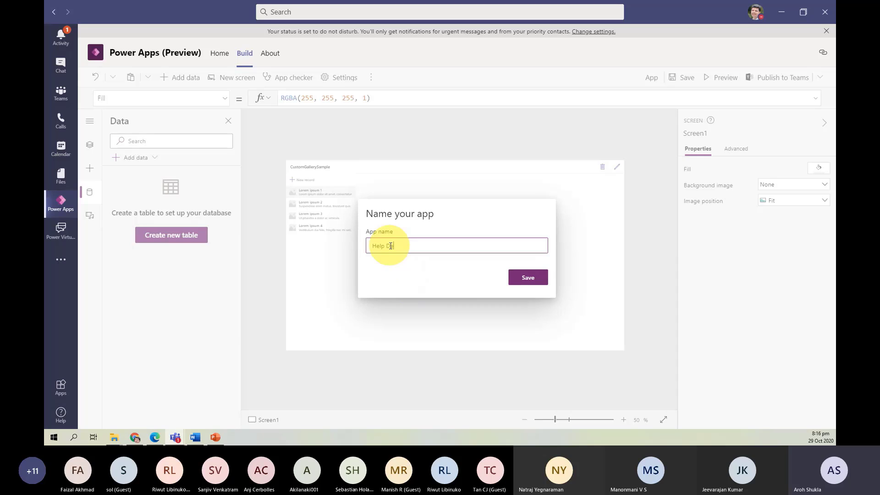
{"action": "type", "text": "sk App"}
{"action": "left_click", "coordinate": [521, 278]}
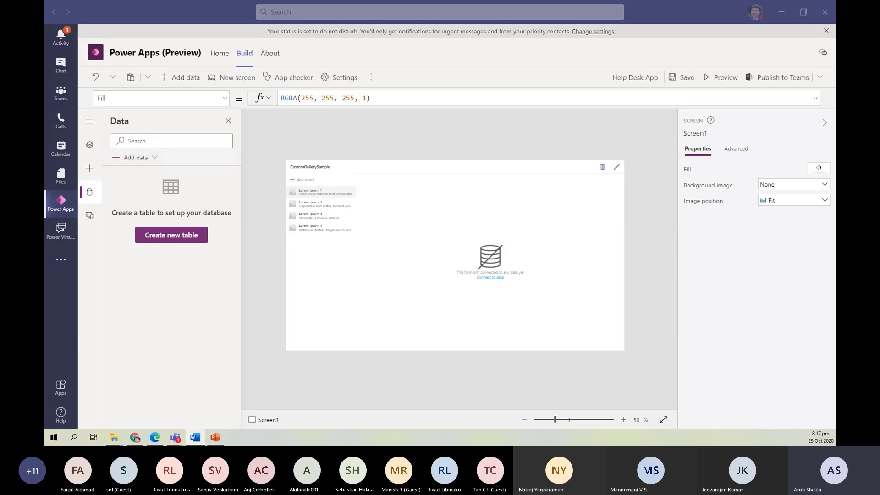
- Create a new data table named Ticket for the app, checking its plural name in the advanced settings
{"action": "left_click", "coordinate": [183, 243]}
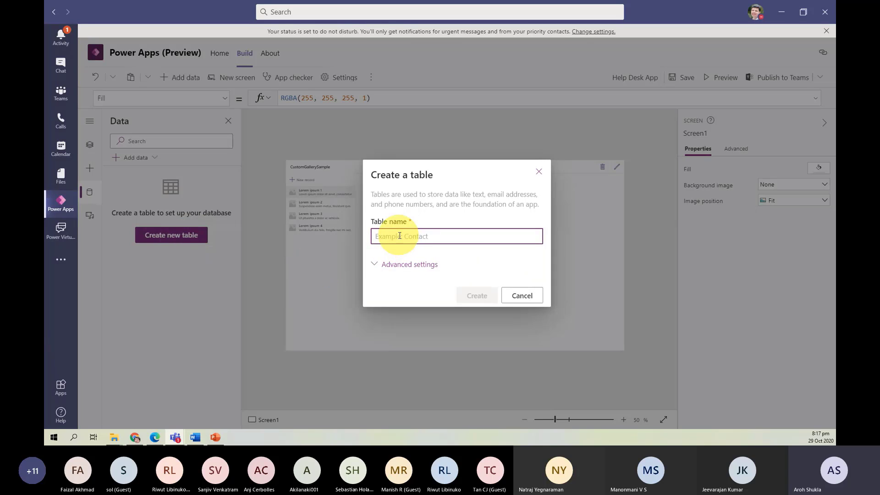
{"action": "type", "text": "Ticket"}
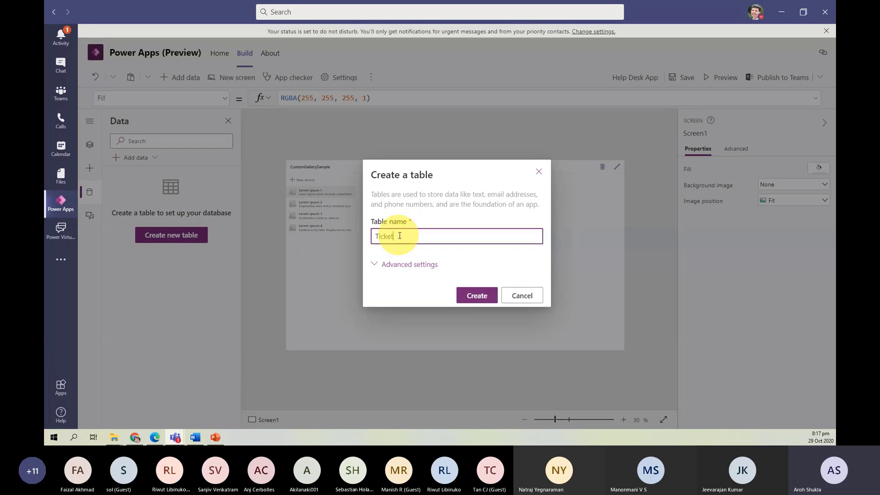
{"action": "left_click", "coordinate": [378, 265]}
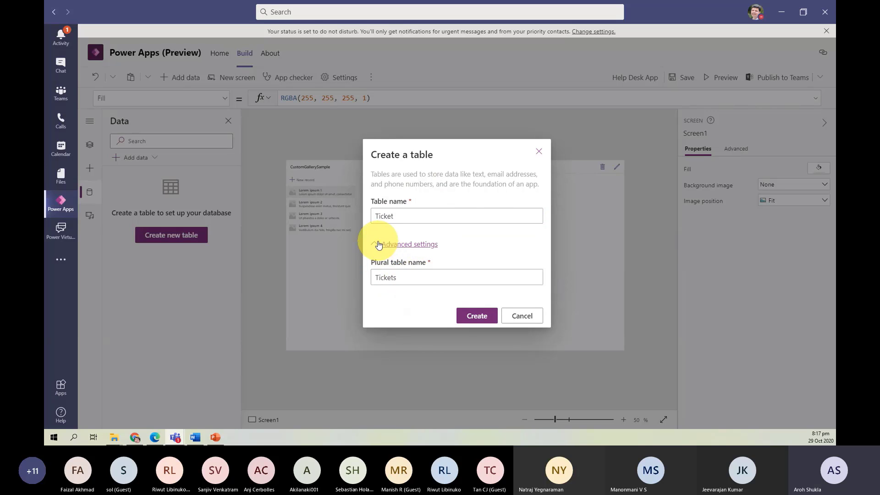
{"action": "left_click", "coordinate": [378, 244]}
{"action": "left_click", "coordinate": [472, 295]}
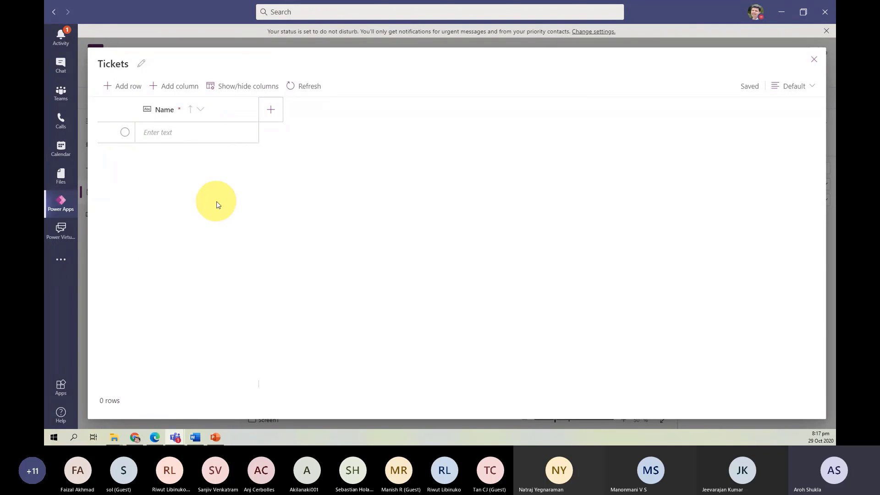
- Start a new column in the Tickets table named TicketID with the Auto number type
{"action": "left_click", "coordinate": [272, 110]}
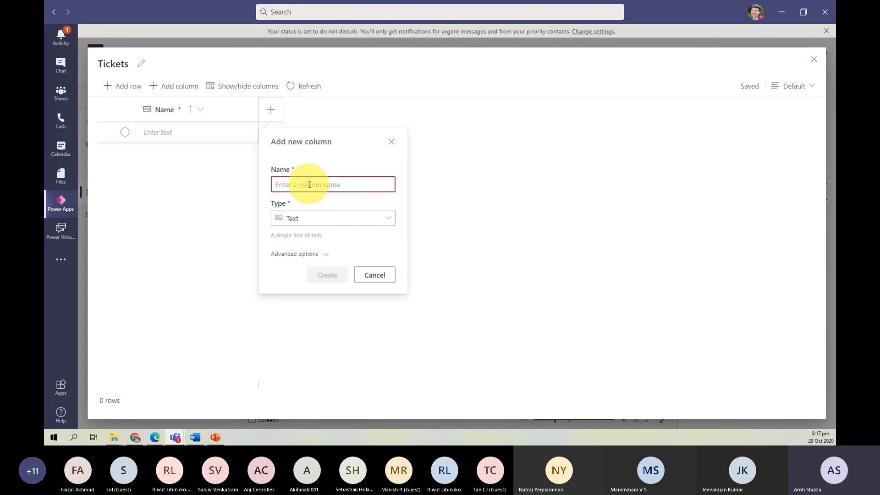
{"action": "type", "text": "Tic"}
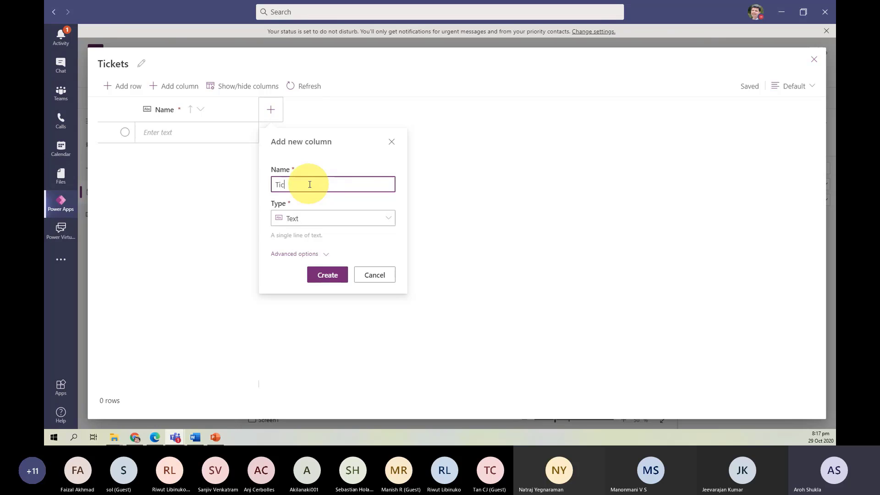
{"action": "key", "text": "BackSpace"}
{"action": "key", "text": "BackSpace"}
{"action": "key", "text": "BackSpace"}
{"action": "type", "text": "Tick"}
{"action": "type", "text": "ets"}
{"action": "key", "text": "BackSpace"}
{"action": "type", "text": "DID"}
{"action": "key", "text": "Left"}
{"action": "key", "text": "Left"}
{"action": "left_click", "coordinate": [293, 218]}
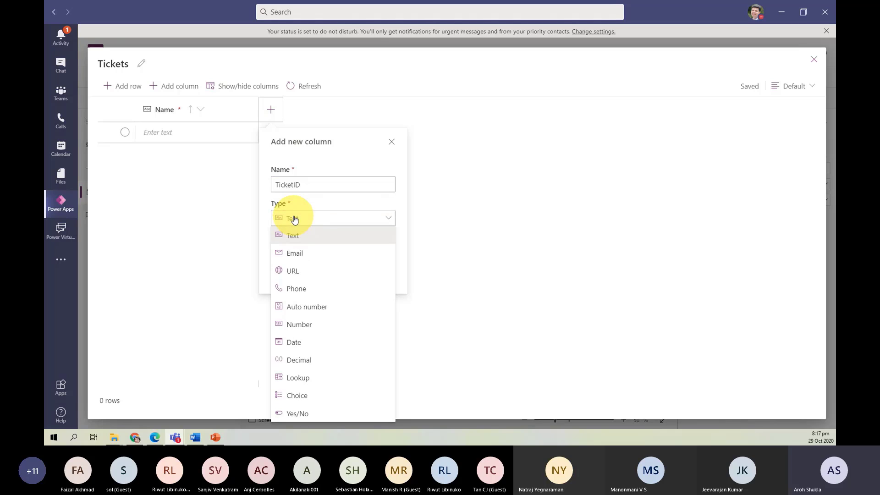
{"action": "left_click", "coordinate": [298, 306]}
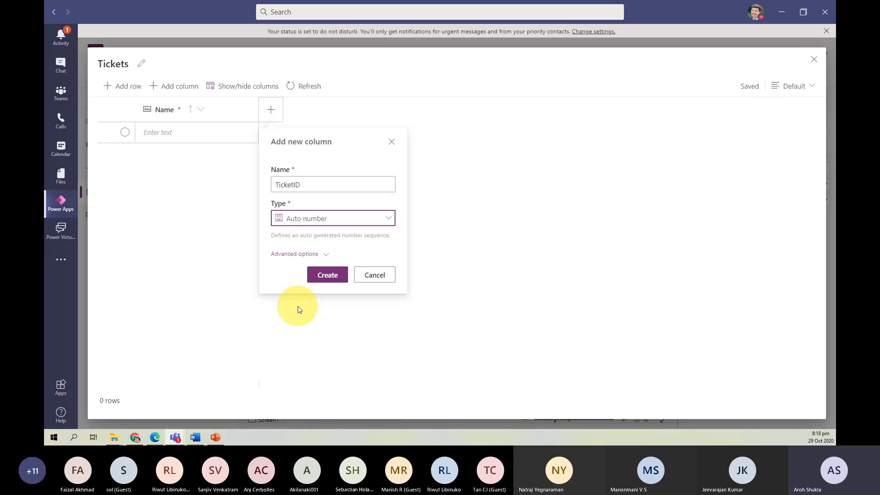
- Create the TicketID column as a string prefixed number with a minimum of 1 digit and a seed value of 1
{"action": "left_click", "coordinate": [293, 255]}
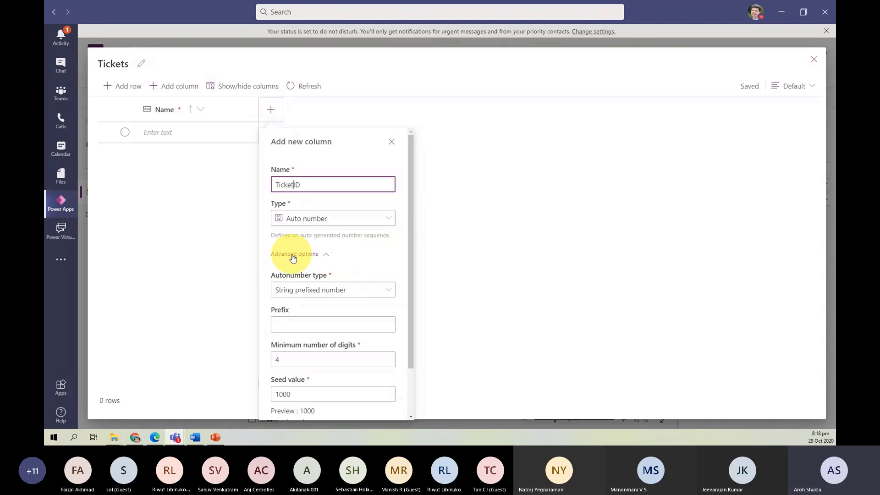
{"action": "left_click", "coordinate": [300, 295]}
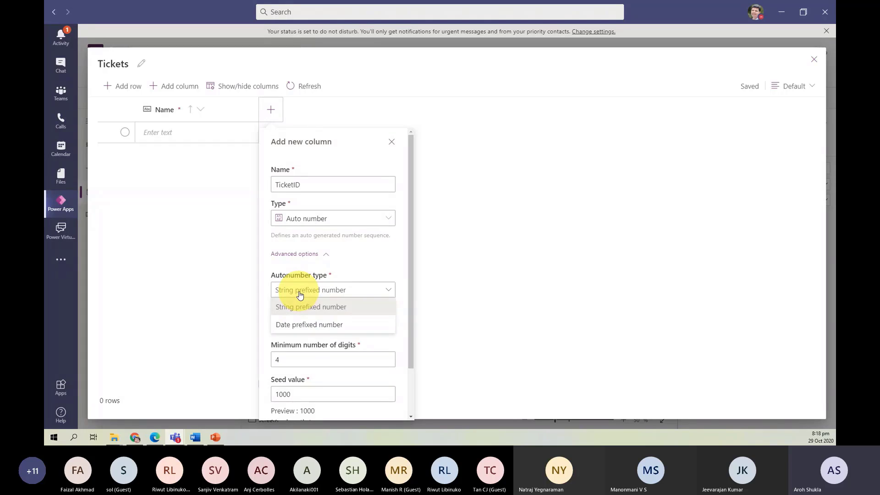
{"action": "left_click", "coordinate": [300, 306]}
{"action": "left_click_drag", "start_coordinate": [295, 360], "coordinate": [245, 355]}
{"action": "type", "text": "1"}
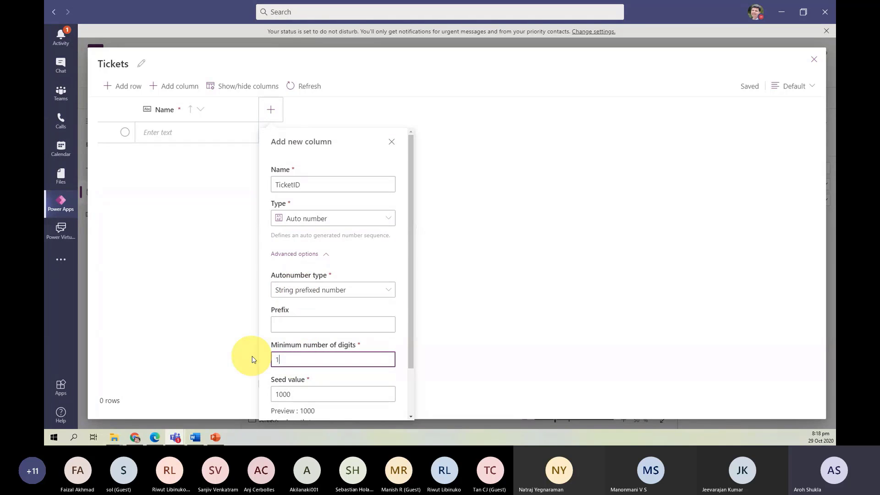
{"action": "scroll", "coordinate": [274, 364], "scroll_direction": "down", "scroll_amount": 2}
{"action": "double_click", "coordinate": [281, 337]}
{"action": "type", "text": "1"}
{"action": "left_click", "coordinate": [279, 380]}
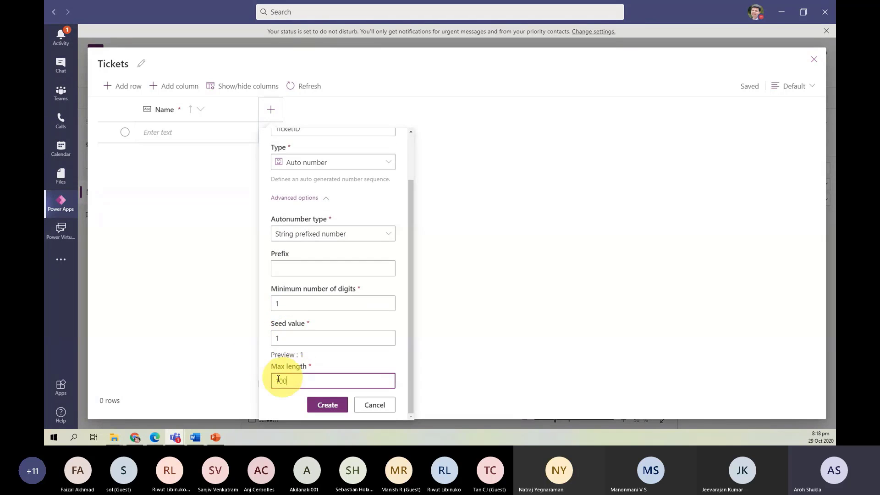
{"action": "left_click", "coordinate": [322, 405]}
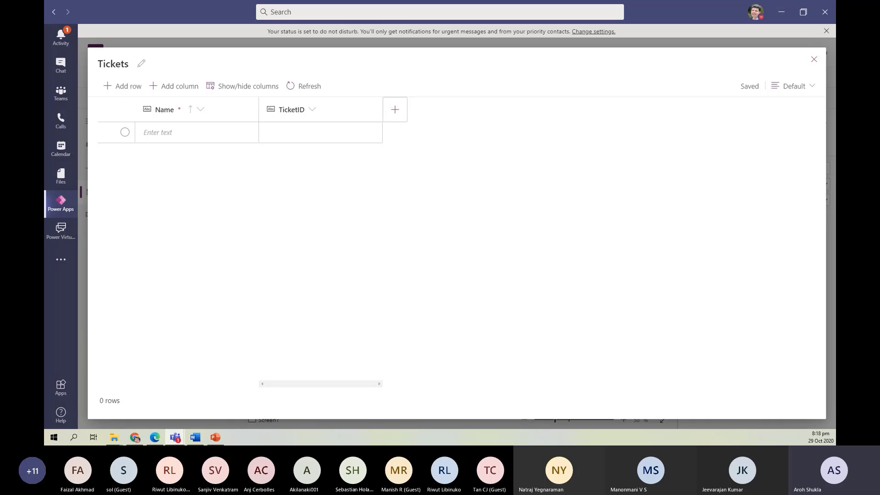
- Add a column named Description with the Text type to the Tickets table
{"action": "key", "text": "alt+Tab"}
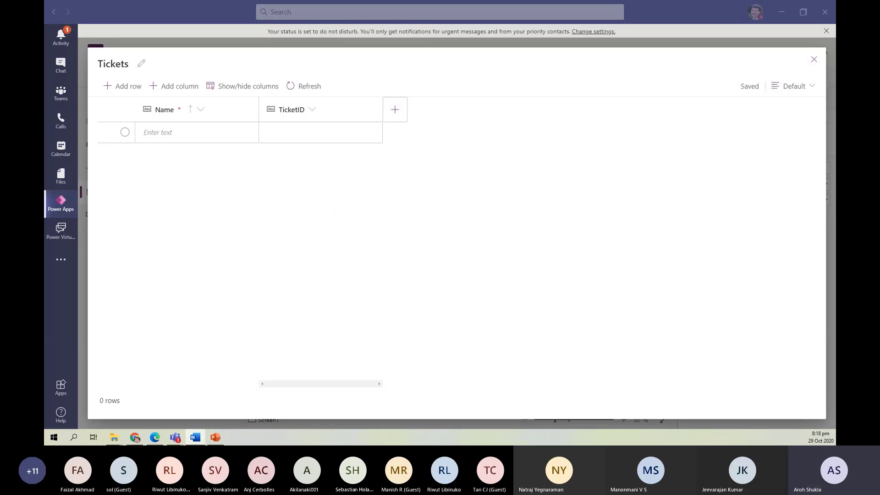
{"action": "left_click", "coordinate": [394, 109]}
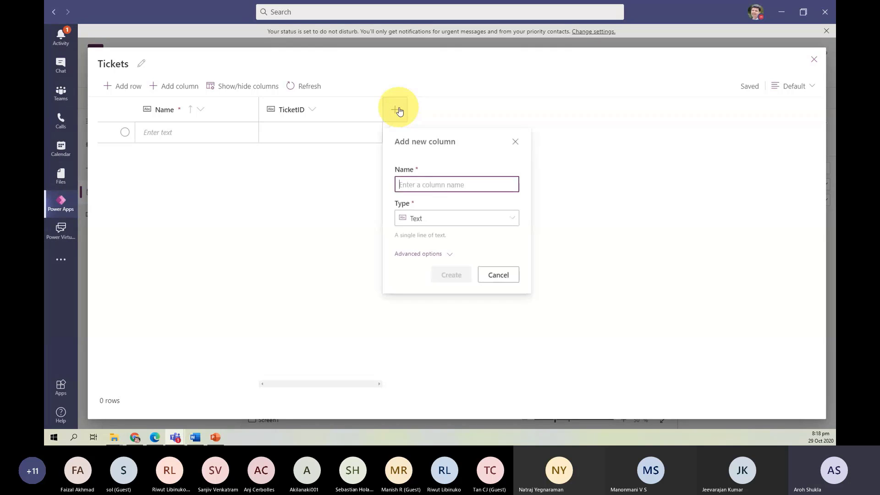
{"action": "type", "text": "Description"}
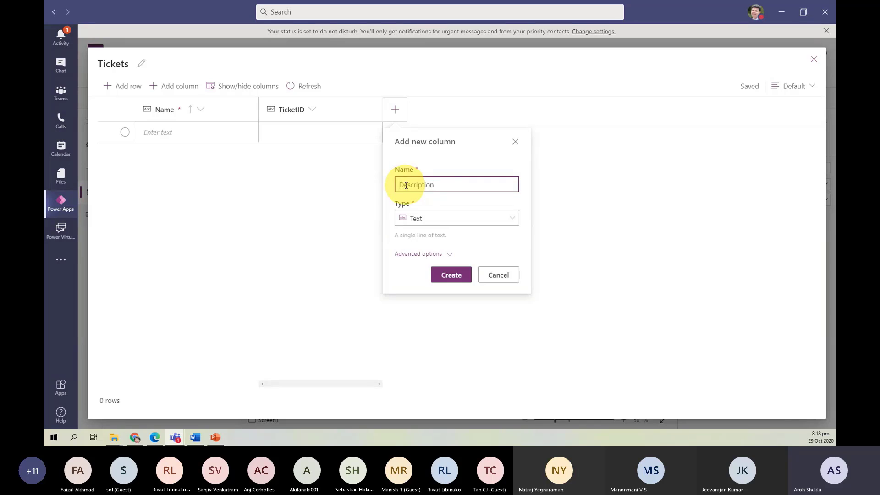
{"action": "left_click", "coordinate": [416, 218]}
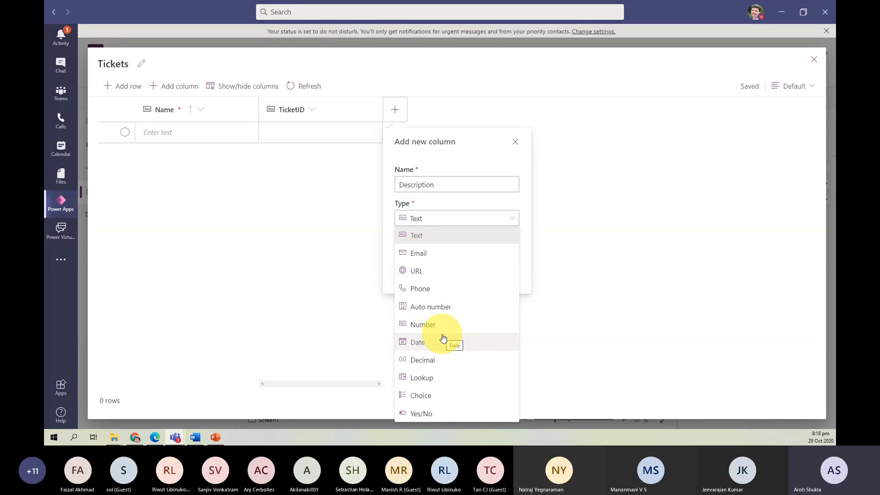
{"action": "left_click", "coordinate": [421, 235]}
{"action": "left_click", "coordinate": [451, 275]}
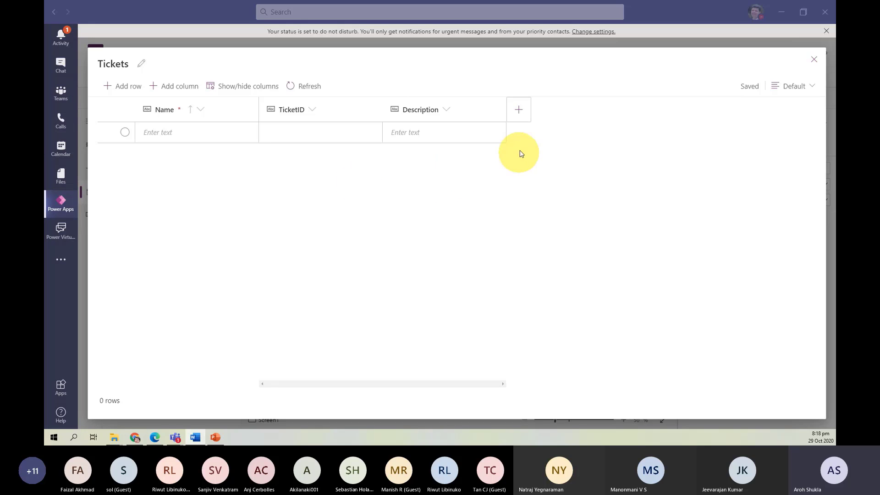
- Add a column named Due Date with the Date type to the Tickets table
{"action": "left_click", "coordinate": [519, 112]}
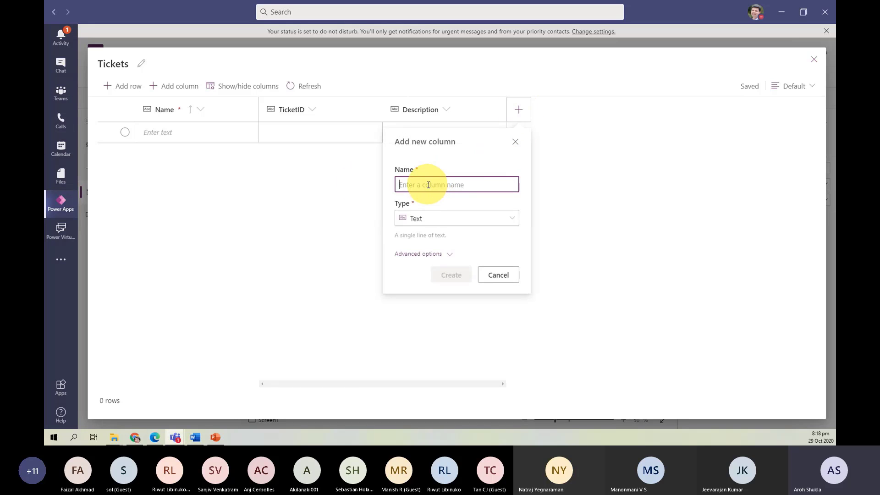
{"action": "type", "text": "Due "}
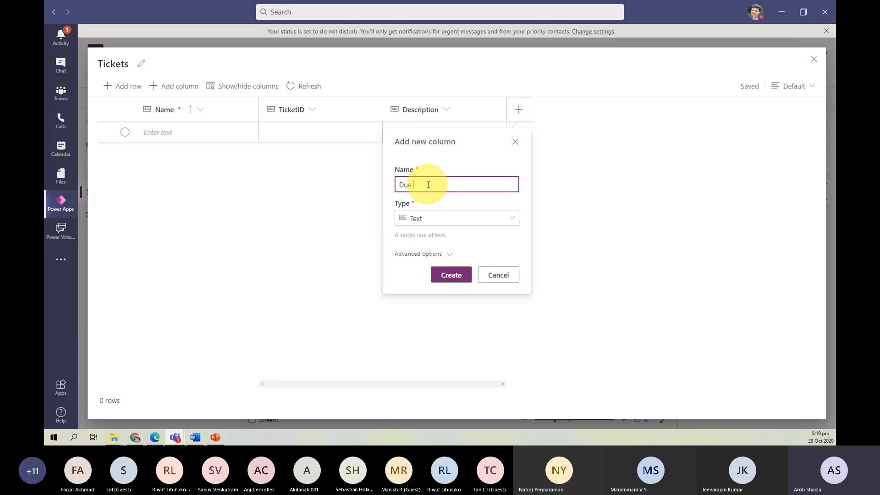
{"action": "type", "text": "Date"}
{"action": "left_click", "coordinate": [431, 218]}
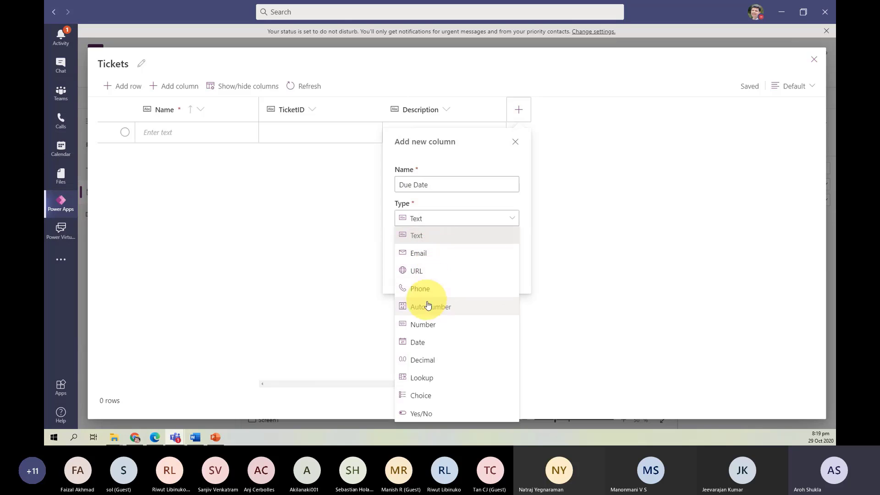
{"action": "left_click", "coordinate": [419, 343]}
{"action": "left_click", "coordinate": [450, 254]}
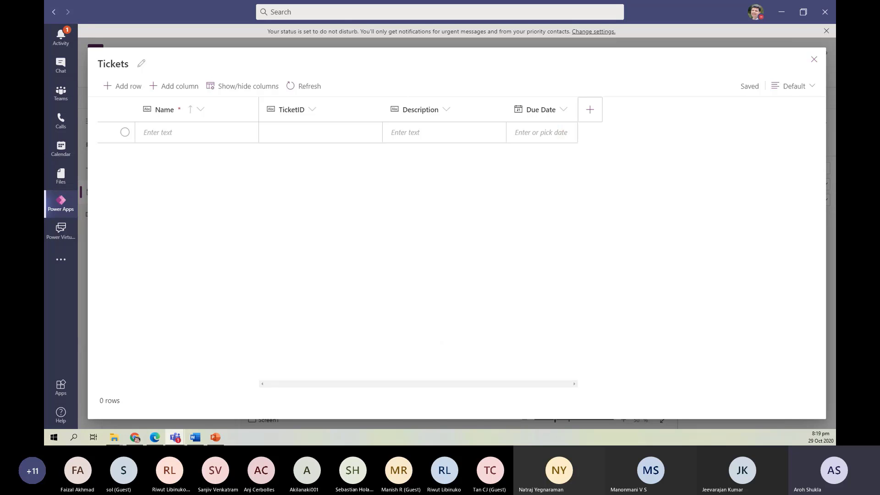
- Start a new column in the Tickets table named Priority with the Choice type
{"action": "key", "text": "alt+Tab"}
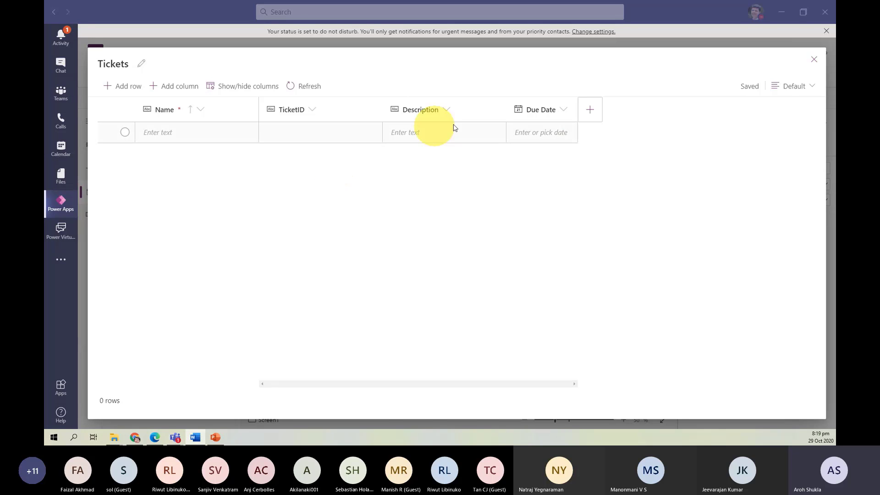
{"action": "left_click", "coordinate": [590, 110]}
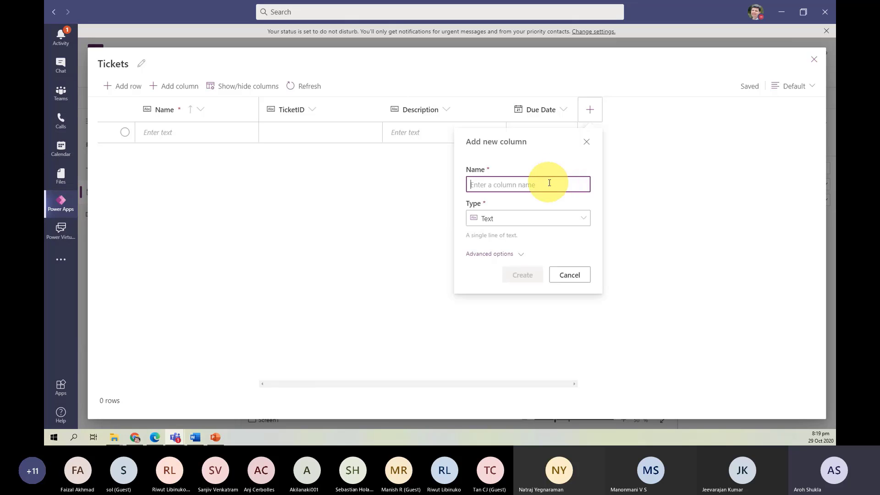
{"action": "type", "text": "Priority"}
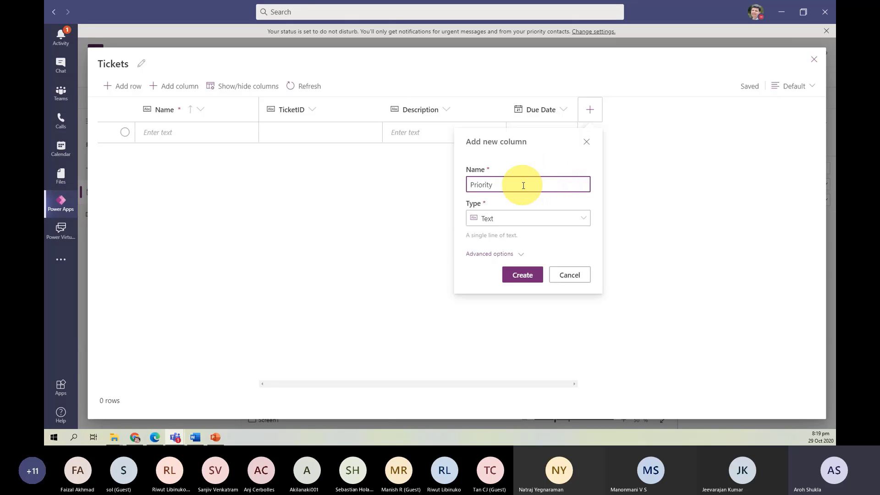
{"action": "left_click", "coordinate": [539, 220]}
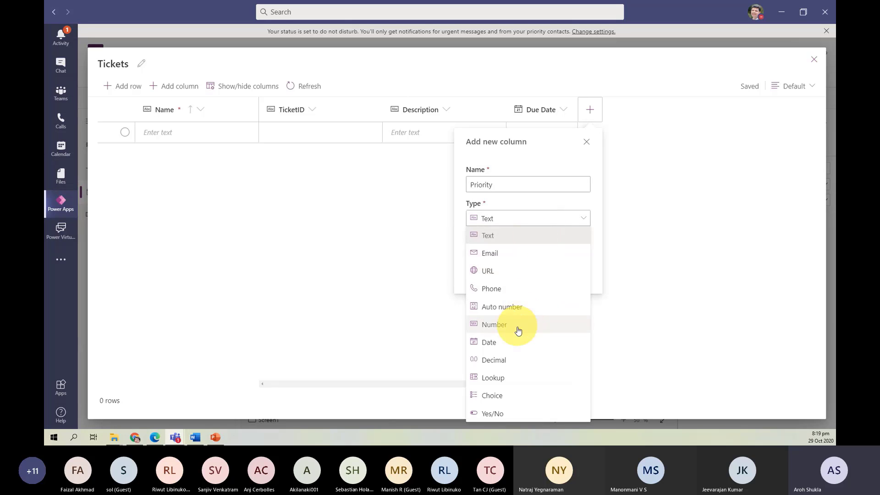
{"action": "left_click", "coordinate": [493, 398]}
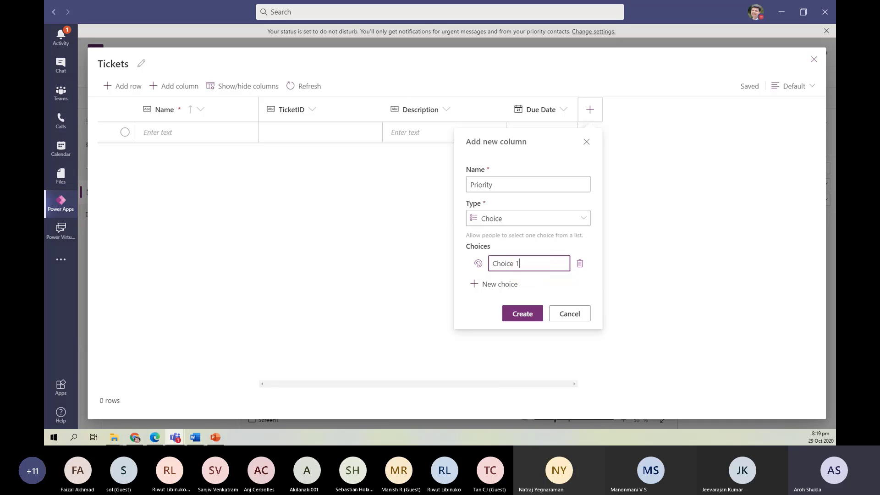
- Add a second choice to the Priority column, and name the first choice Low with a light grey colour
{"action": "key", "text": "alt+Tab"}
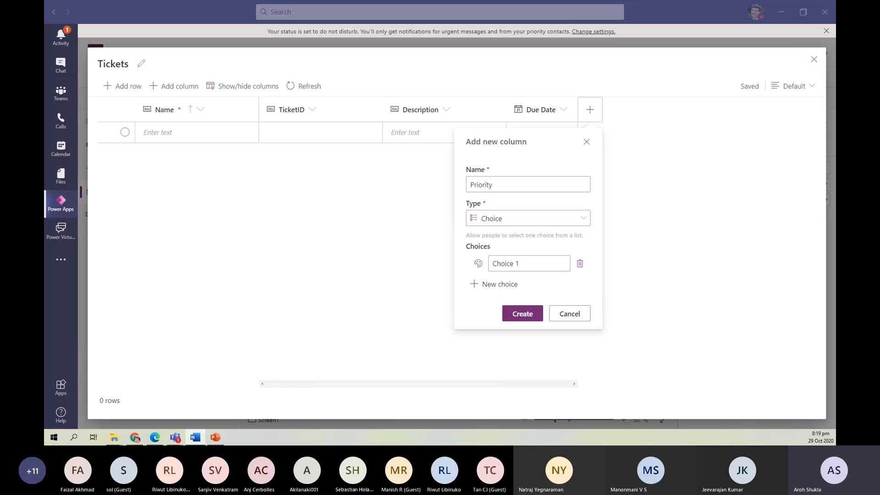
{"action": "left_click", "coordinate": [500, 284]}
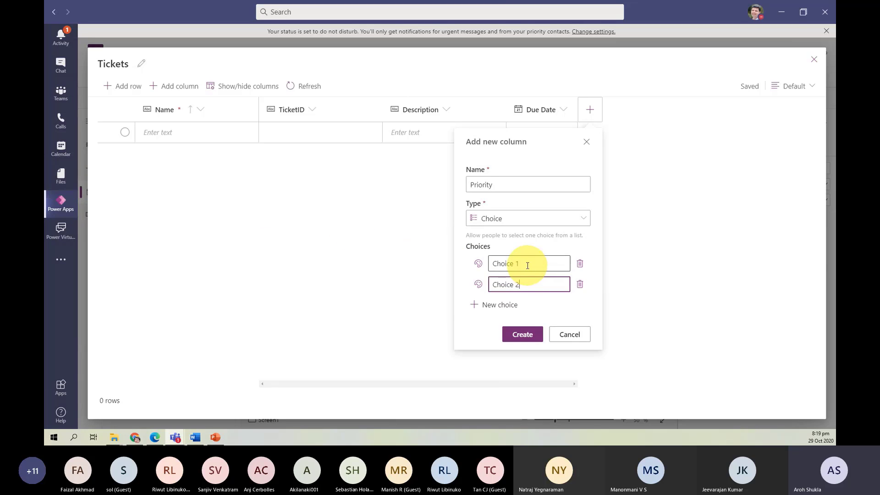
{"action": "left_click", "coordinate": [523, 264]}
{"action": "left_click_drag", "start_coordinate": [524, 264], "coordinate": [490, 264]}
{"action": "type", "text": "Low"}
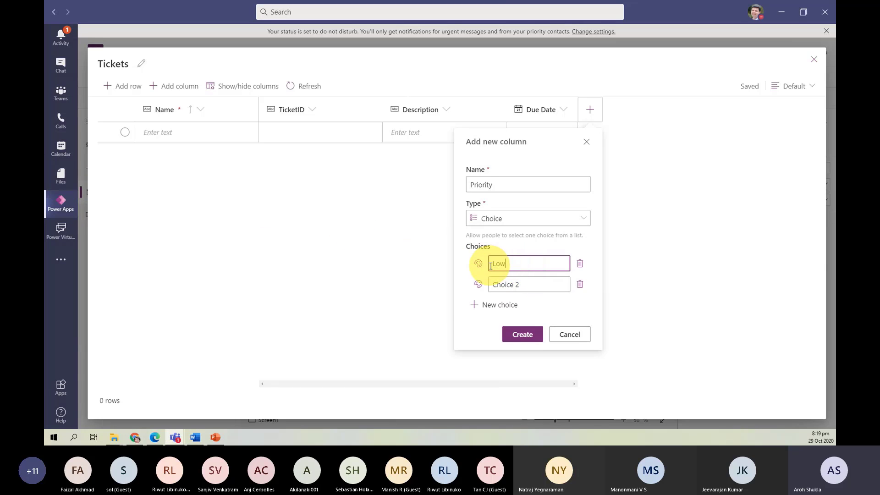
{"action": "left_click", "coordinate": [478, 264]}
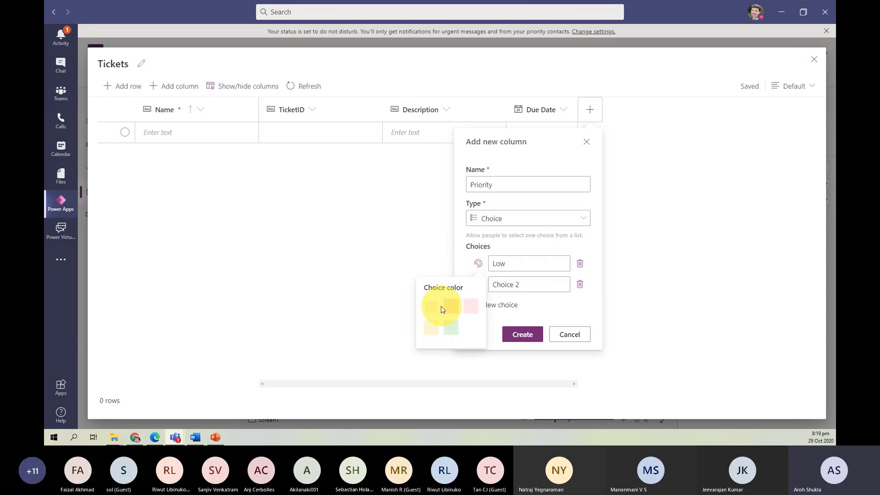
{"action": "left_click", "coordinate": [442, 309]}
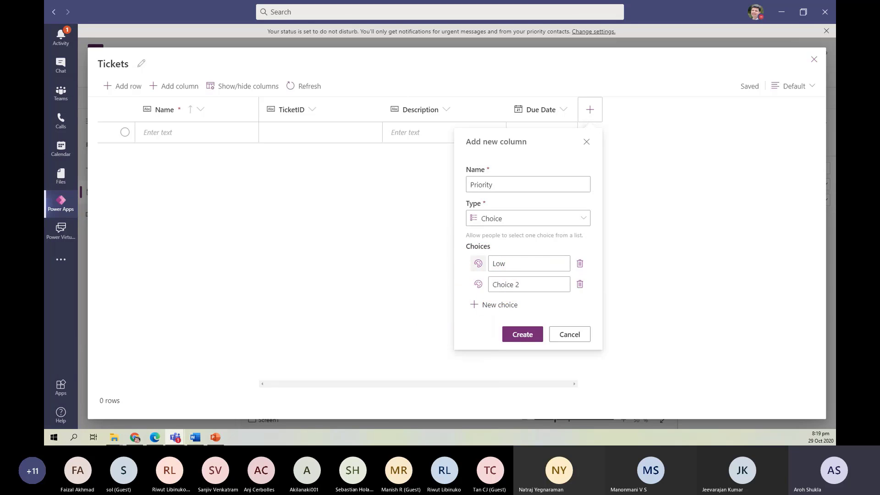
- Name the second Priority choice Medium and give it the light yellow colour
{"action": "key", "text": "alt+Tab"}
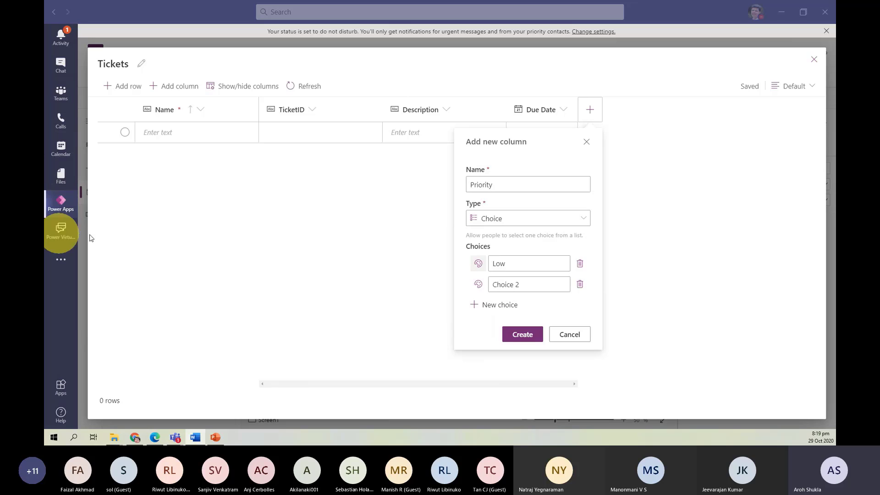
{"action": "left_click", "coordinate": [509, 284]}
{"action": "type", "text": "Medium"}
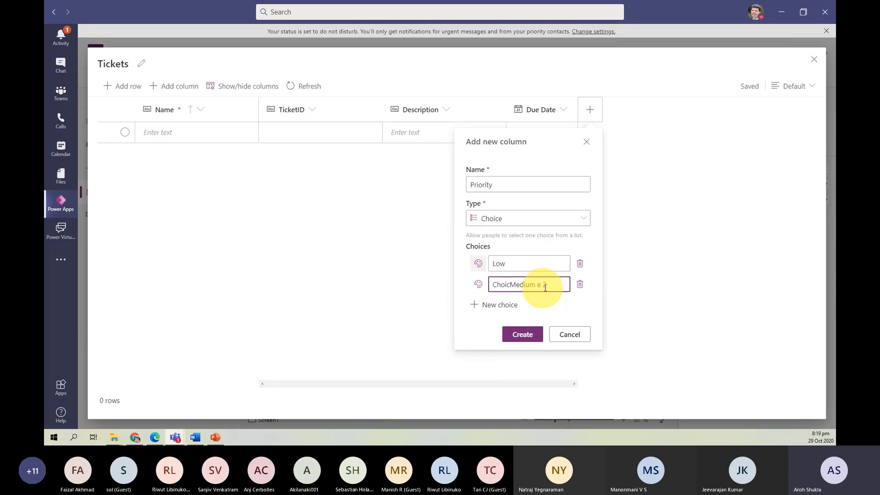
{"action": "key", "text": "ctrl+a"}
{"action": "type", "text": "Medium"}
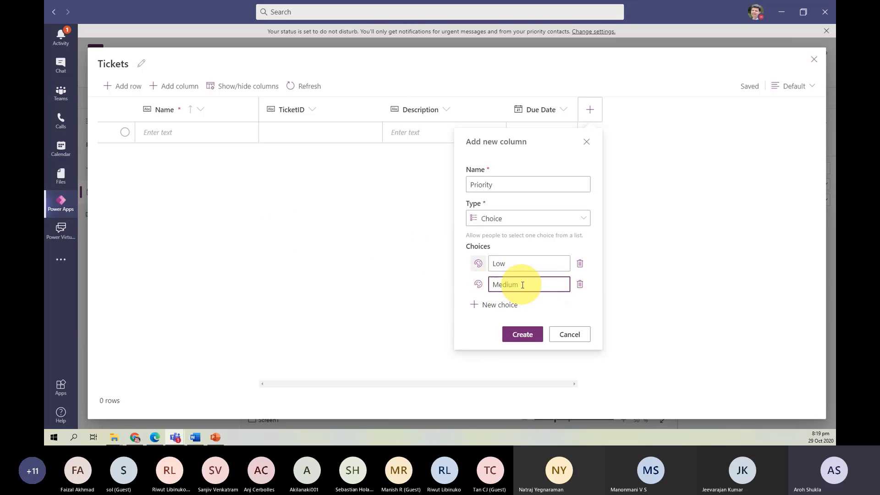
{"action": "left_click", "coordinate": [477, 284]}
{"action": "left_click", "coordinate": [428, 349]}
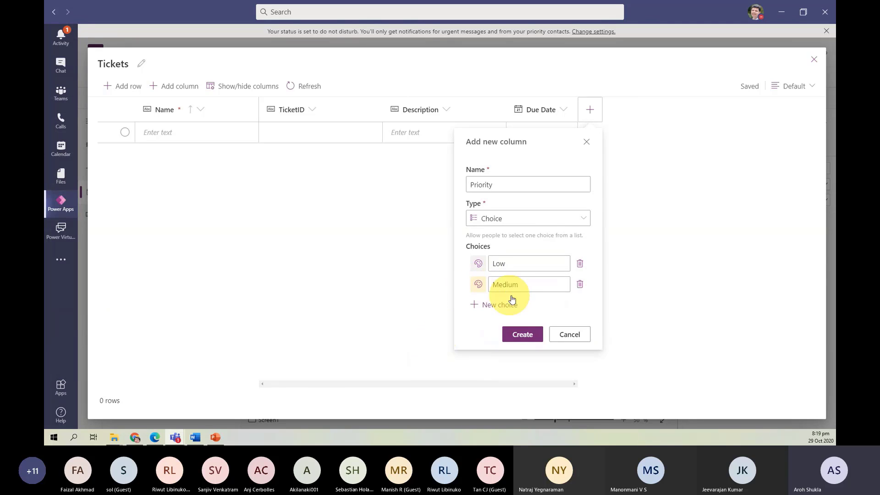
- Add a third Priority choice named High with the light red colour, and create the column
{"action": "left_click", "coordinate": [497, 304]}
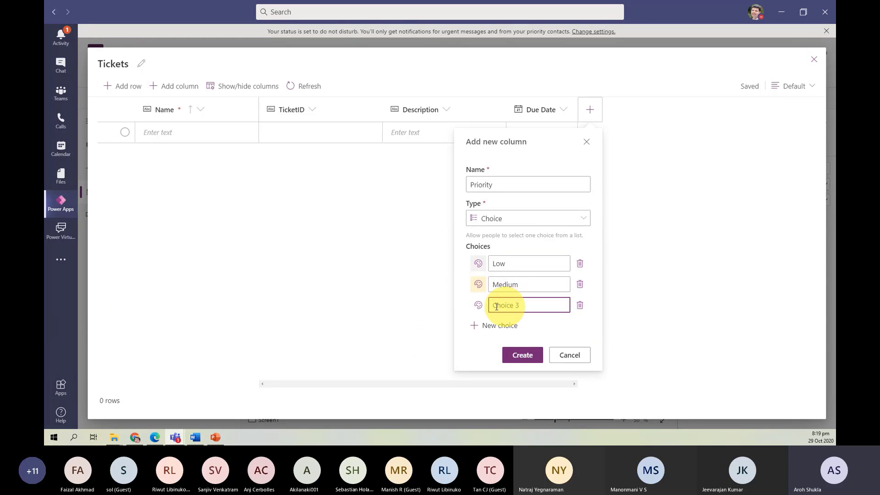
{"action": "key", "text": "alt+Tab"}
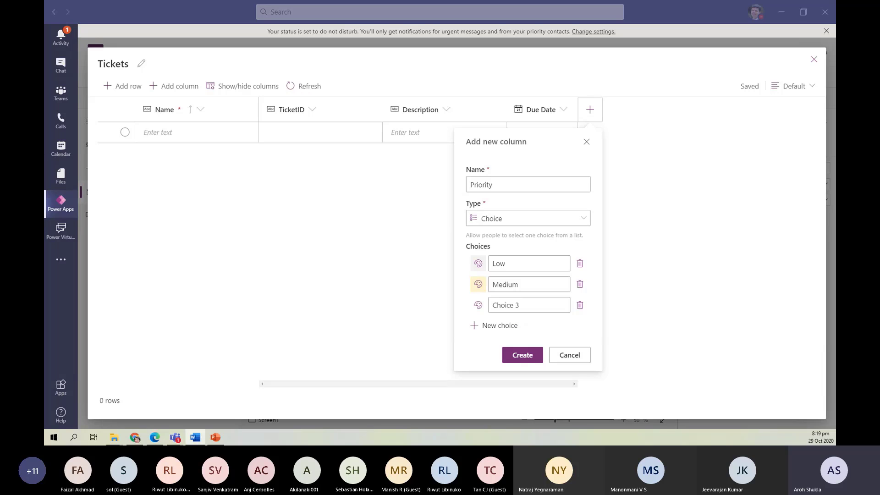
{"action": "left_click", "coordinate": [506, 305]}
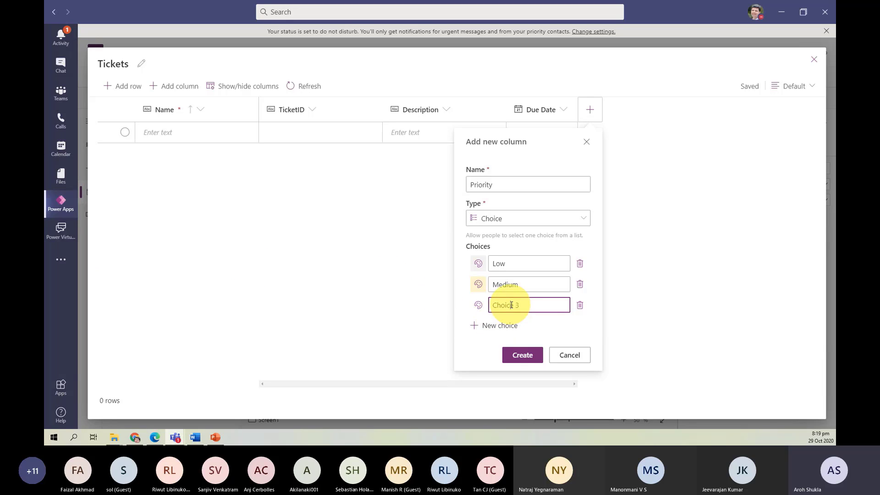
{"action": "type", "text": "High"}
{"action": "key", "text": "ctrl+a"}
{"action": "type", "text": "High"}
{"action": "left_click", "coordinate": [478, 304]}
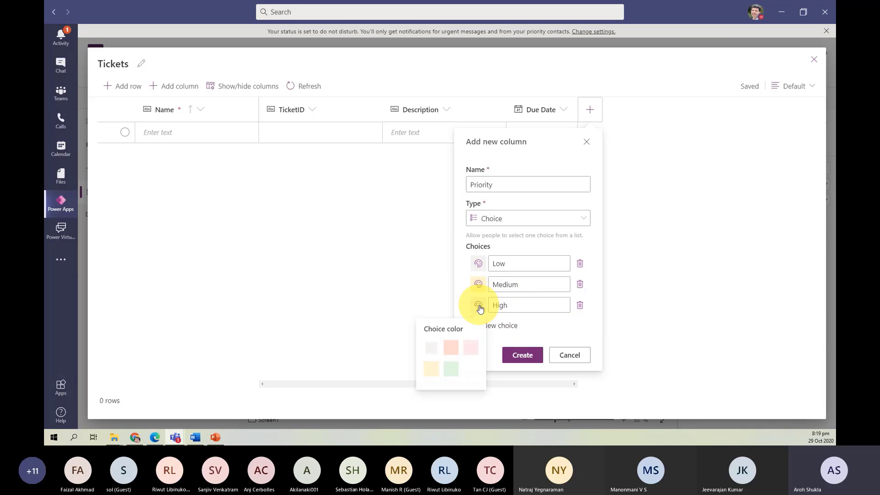
{"action": "left_click", "coordinate": [452, 359]}
{"action": "left_click", "coordinate": [510, 355]}
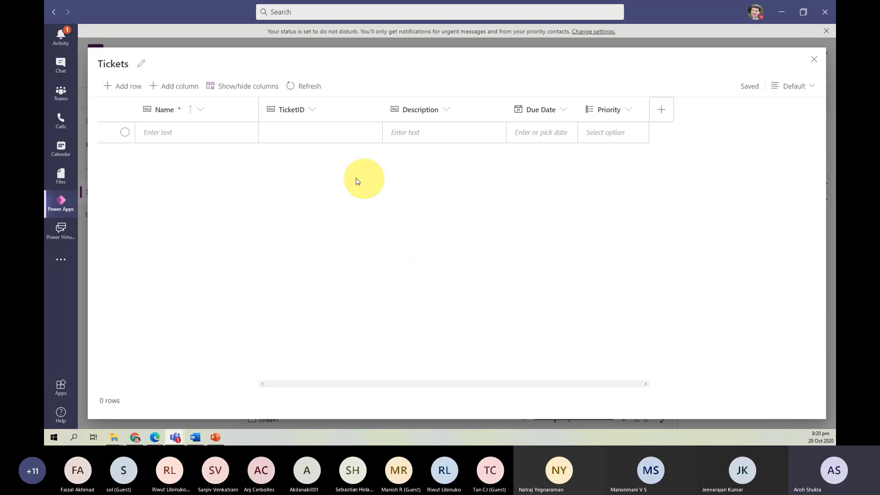
- Start a ticket row named "Phone is not working" and copy that text into its Description
{"action": "left_click", "coordinate": [196, 133]}
{"action": "left_click", "coordinate": [196, 133]}
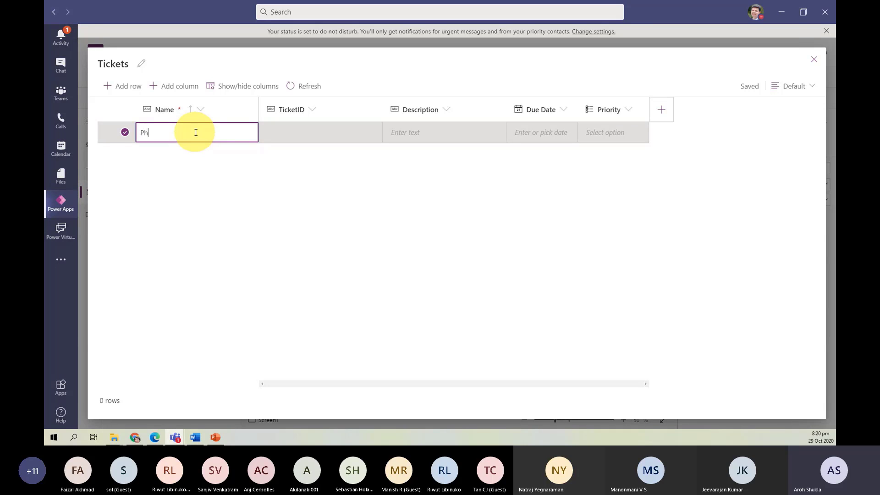
{"action": "type", "text": "Phone is ot working"}
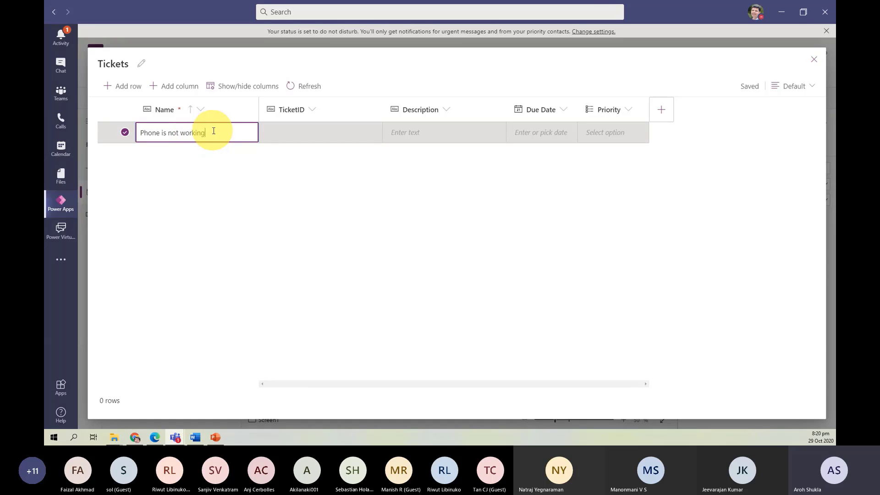
{"action": "left_click_drag", "start_coordinate": [212, 132], "coordinate": [126, 141]}
{"action": "key", "text": "ctrl+c"}
{"action": "left_click", "coordinate": [405, 133]}
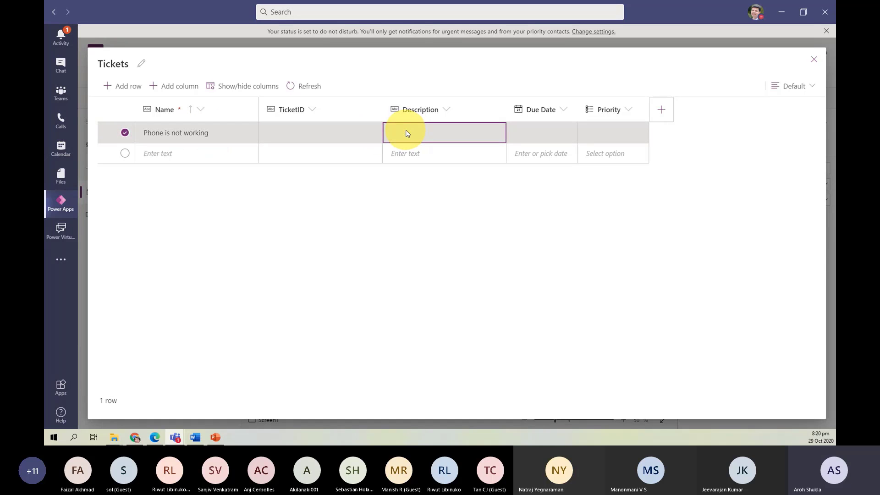
{"action": "key", "text": "ctrl+v"}
- Set the ticket's Due Date to 10/30/2020 and its Priority to High, and close the Tickets table
{"action": "left_click", "coordinate": [542, 133]}
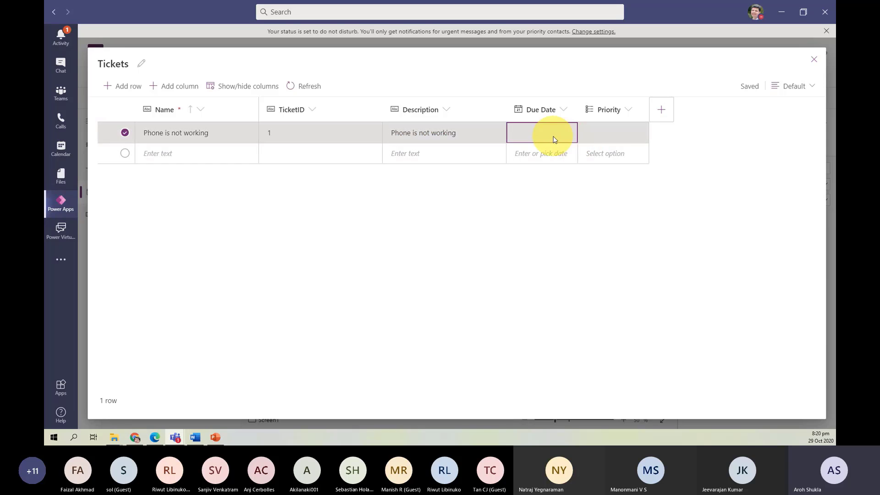
{"action": "left_click", "coordinate": [569, 132]}
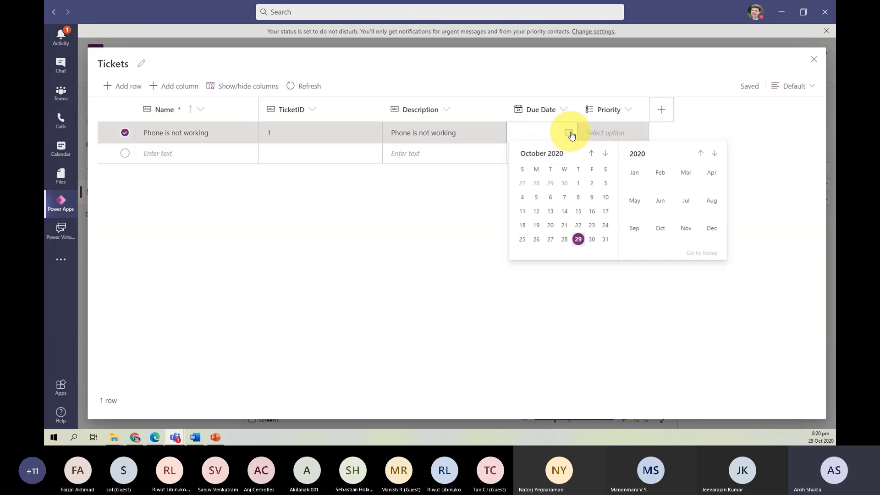
{"action": "left_click", "coordinate": [590, 238]}
{"action": "left_click", "coordinate": [609, 132]}
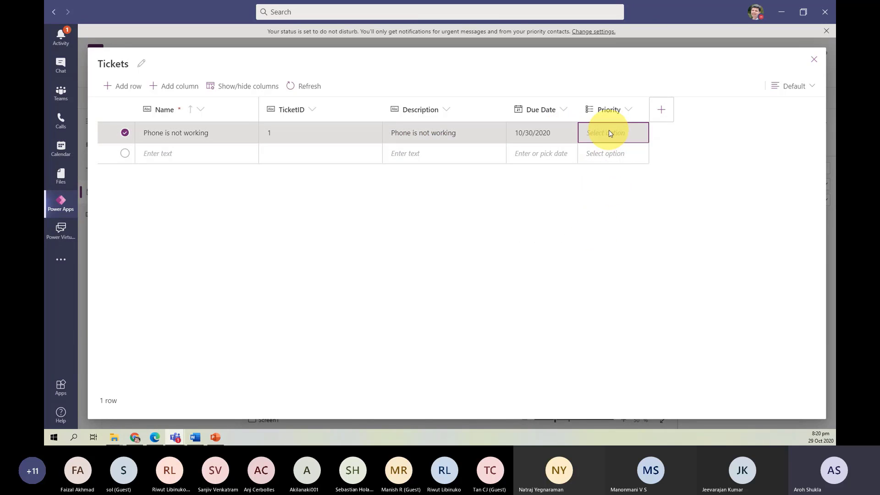
{"action": "left_click", "coordinate": [639, 133]}
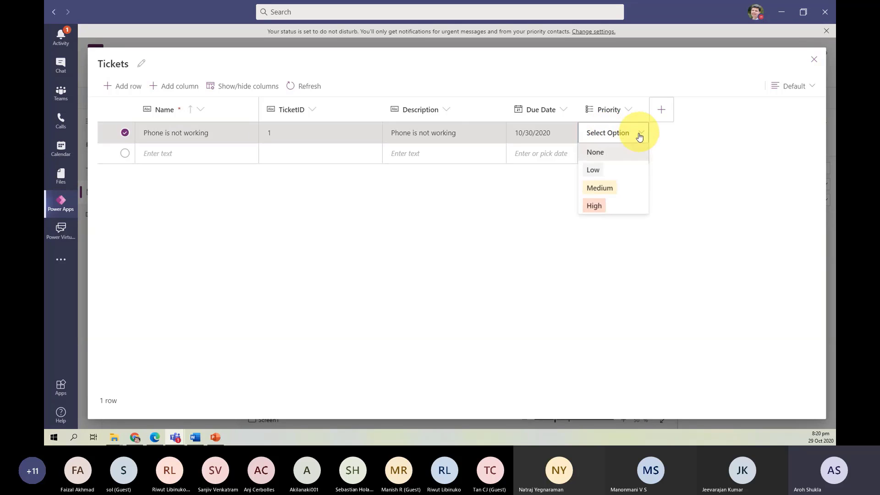
{"action": "left_click", "coordinate": [605, 203]}
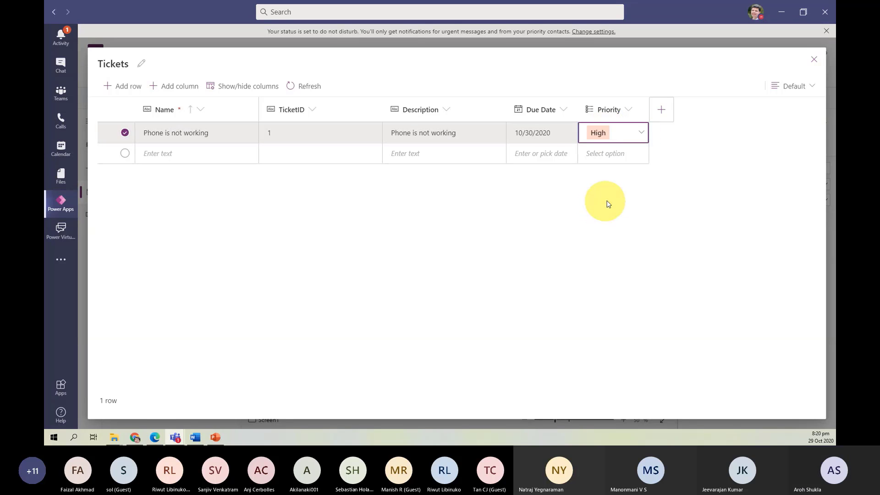
{"action": "left_click", "coordinate": [811, 59]}
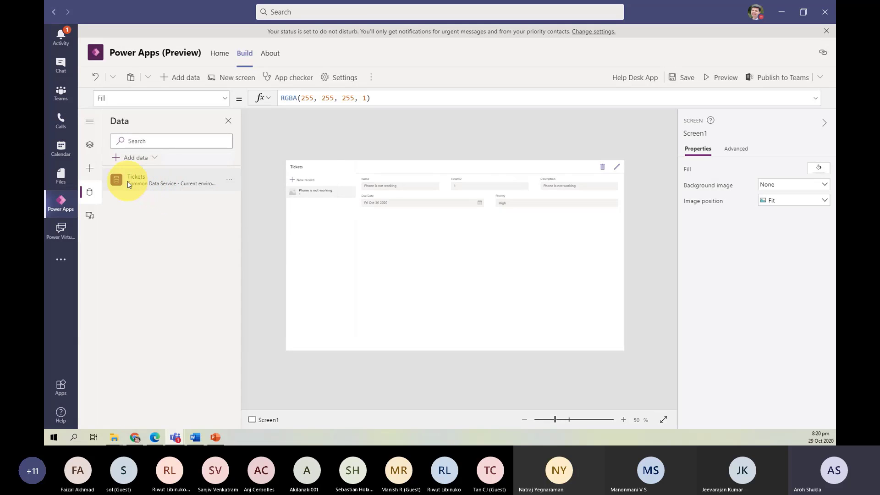
{"action": "mouse_move", "coordinate": [128, 182]}
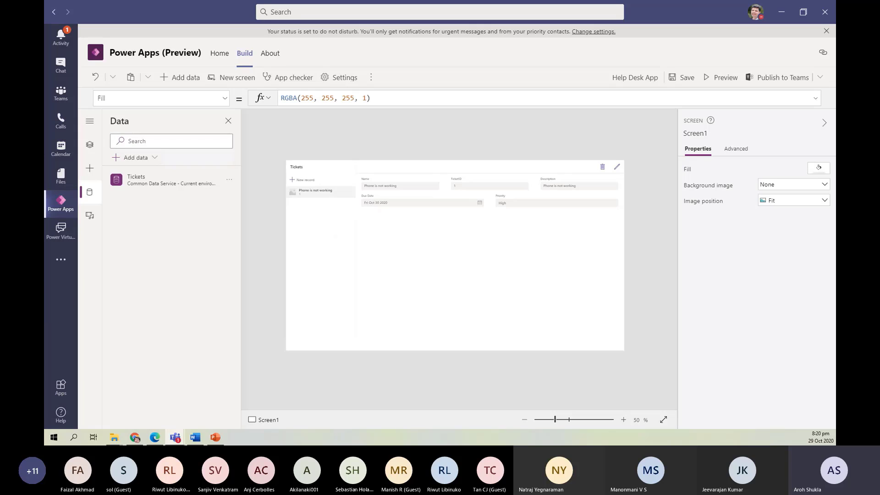
{"action": "key", "text": "alt+Tab"}
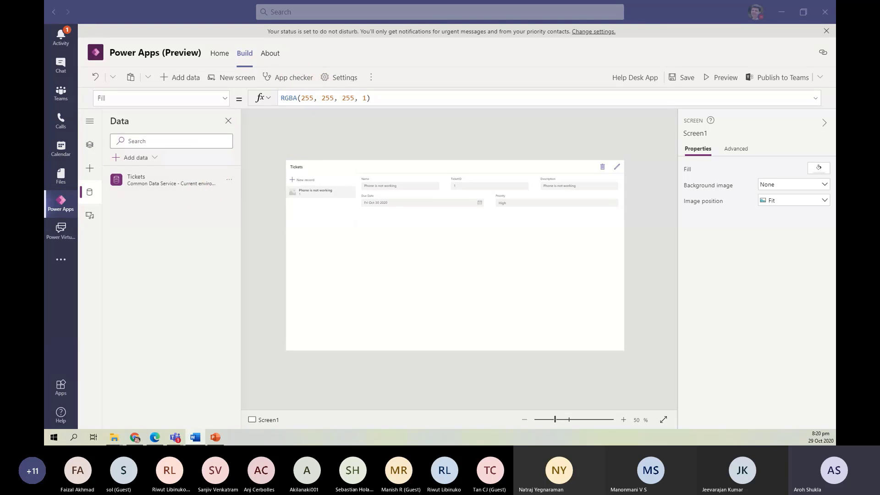
{"action": "left_click", "coordinate": [89, 146]}
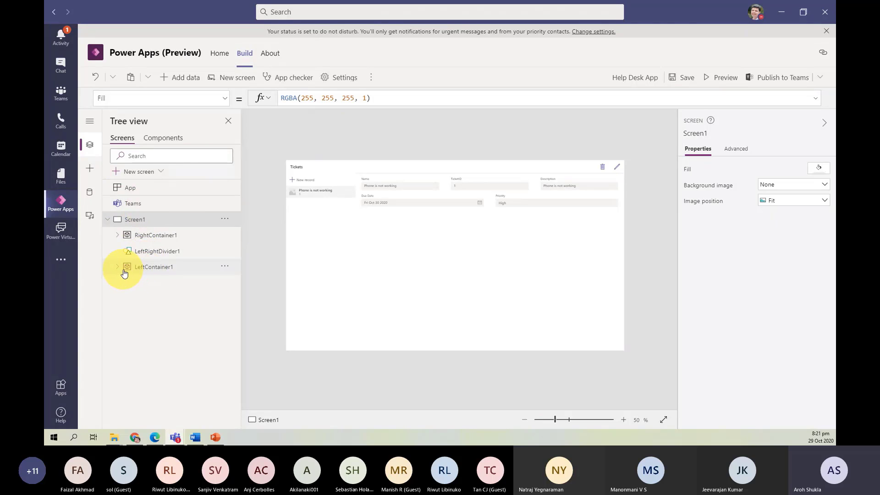
- Insert a label in the form's top bar at about X 59, Y 10 and append & Teams.ThisTeam.DisplayName to its Text formula
{"action": "left_click", "coordinate": [89, 169]}
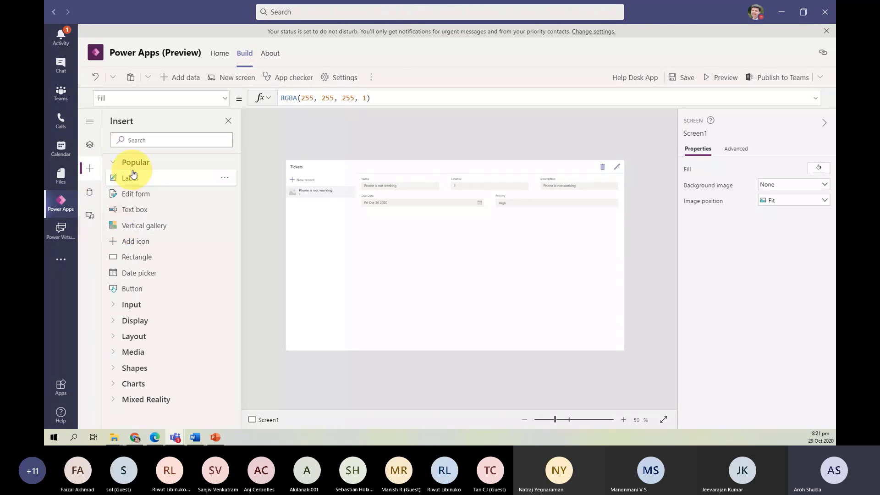
{"action": "left_click_drag", "start_coordinate": [131, 181], "coordinate": [379, 164]}
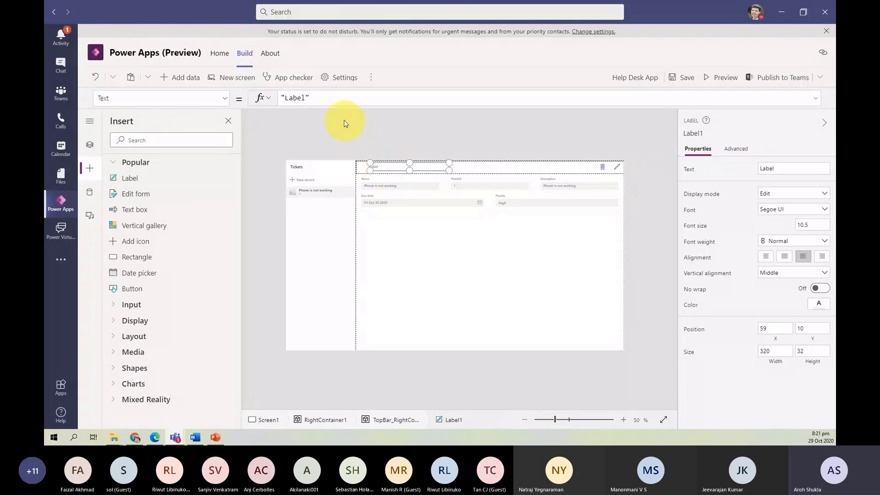
{"action": "left_click", "coordinate": [333, 100]}
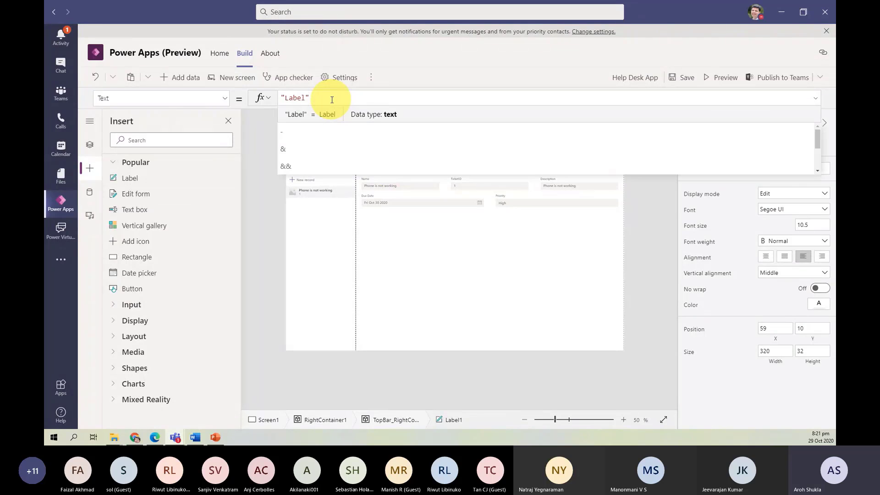
{"action": "type", "text": "&"}
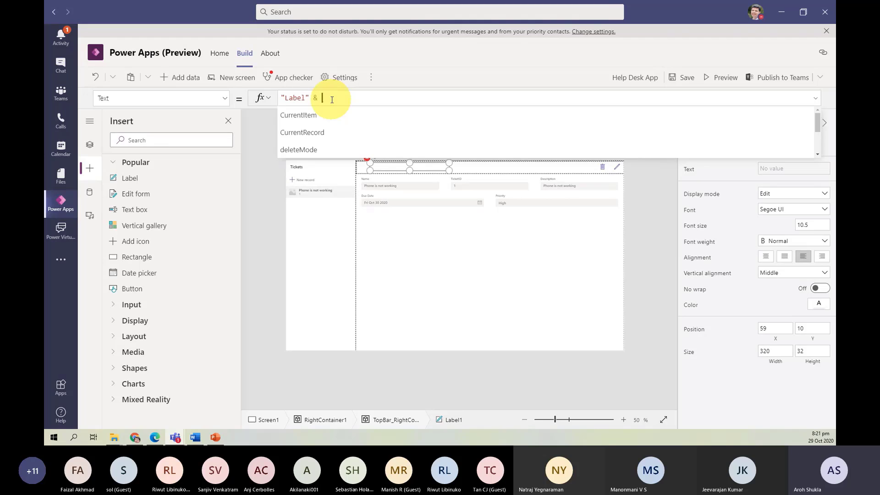
{"action": "type", "text": " Teams"}
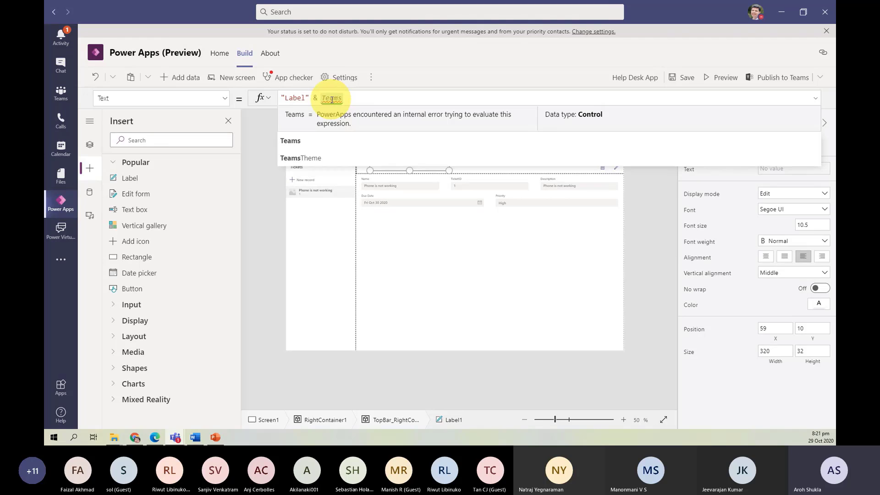
{"action": "left_click", "coordinate": [303, 139]}
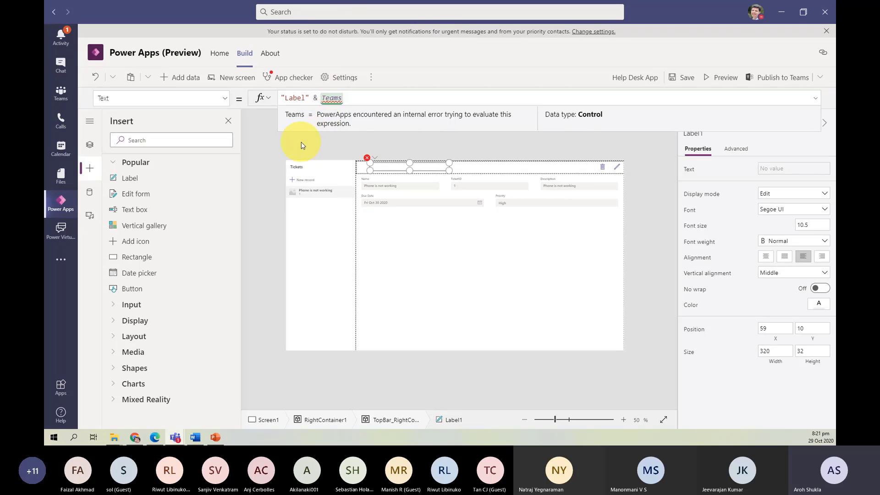
{"action": "type", "text": "."}
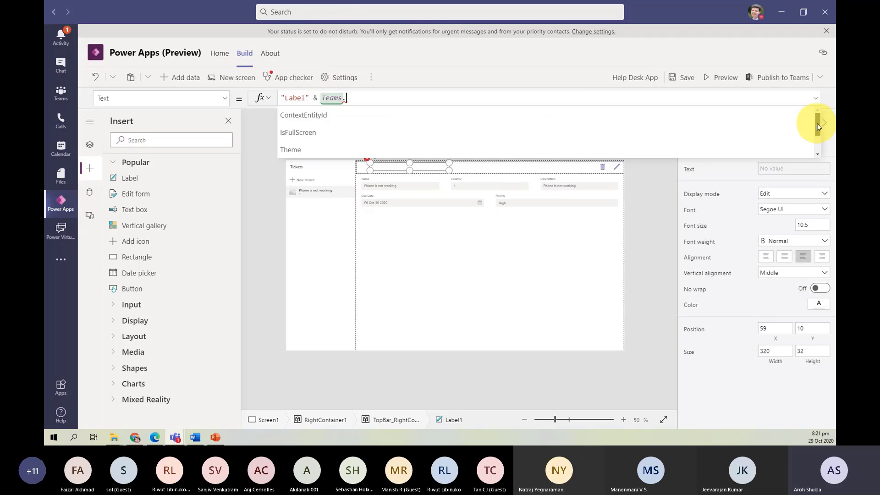
{"action": "left_click_drag", "start_coordinate": [818, 127], "coordinate": [818, 136]}
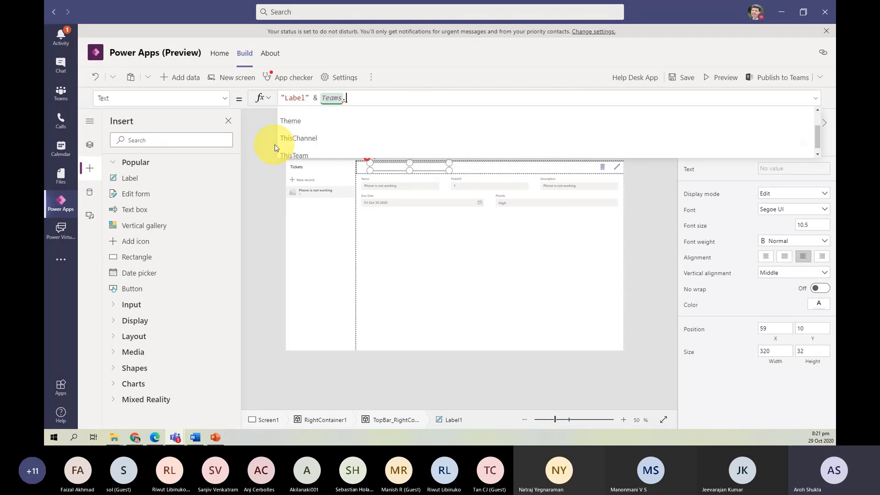
{"action": "left_click", "coordinate": [291, 152]}
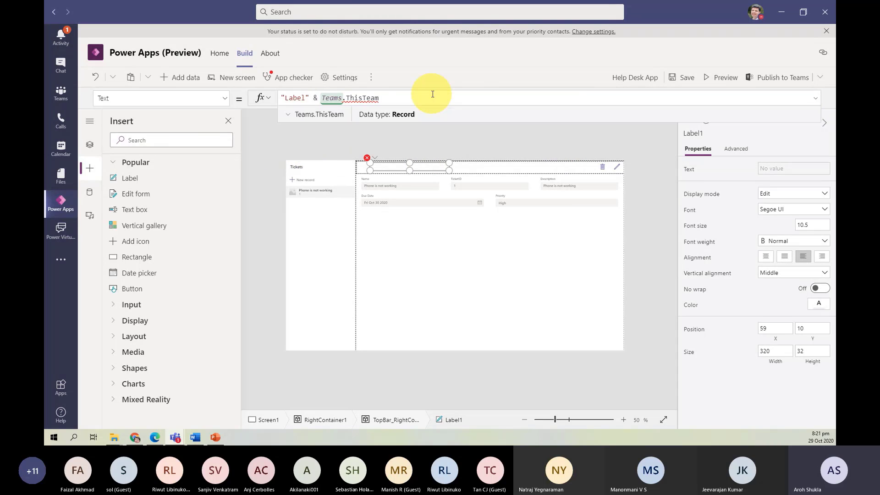
{"action": "type", "text": "."}
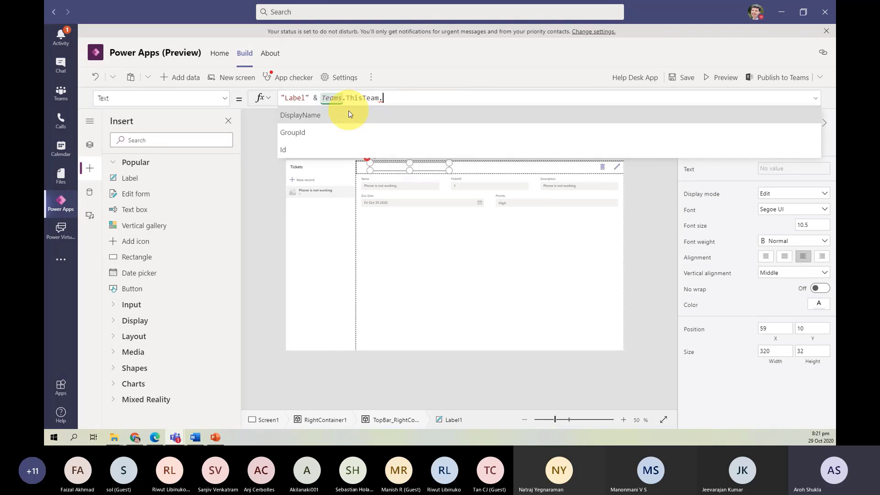
{"action": "left_click", "coordinate": [339, 114]}
- Replace the word Label in the label's Text formula with "Teams Name: ", keeping the team display name reference
{"action": "left_click", "coordinate": [306, 99]}
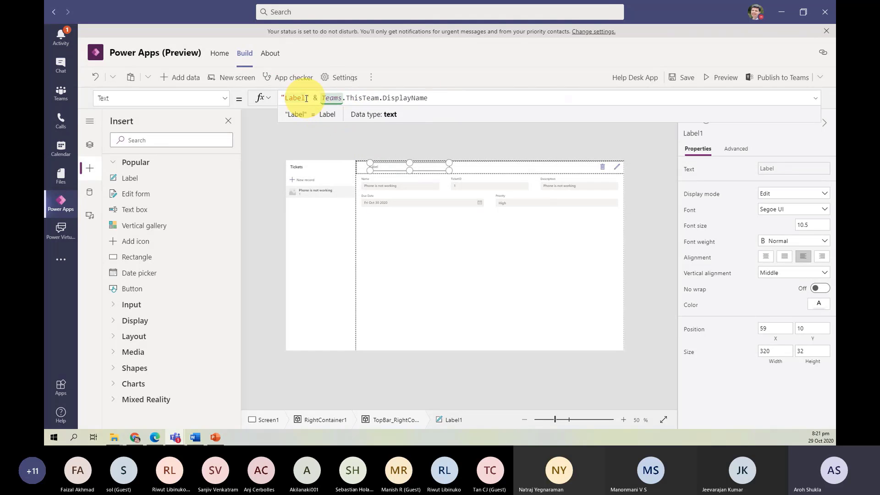
{"action": "key", "text": "BackSpace"}
{"action": "key", "text": "BackSpace"}
{"action": "key", "text": "BackSpace"}
{"action": "key", "text": "BackSpace"}
{"action": "key", "text": "Delete"}
{"action": "type", "text": "Team"}
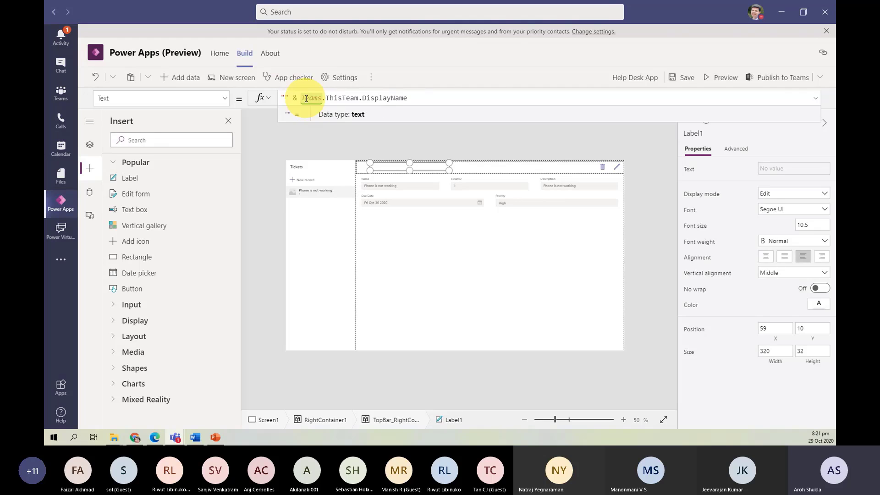
{"action": "type", "text": "s "}
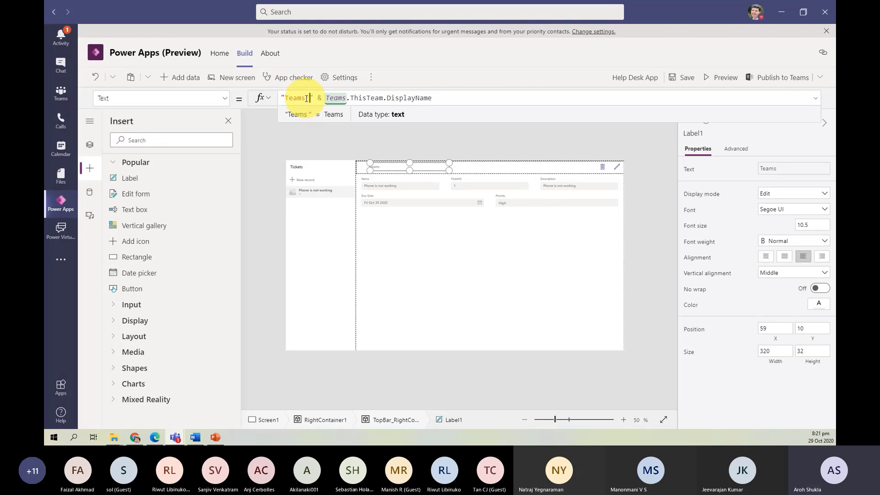
{"action": "type", "text": "Name:"}
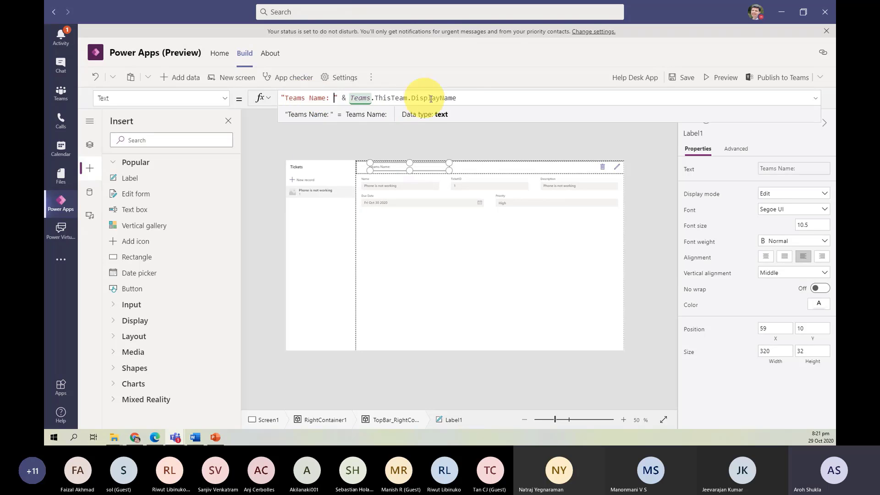
{"action": "left_click", "coordinate": [454, 98]}
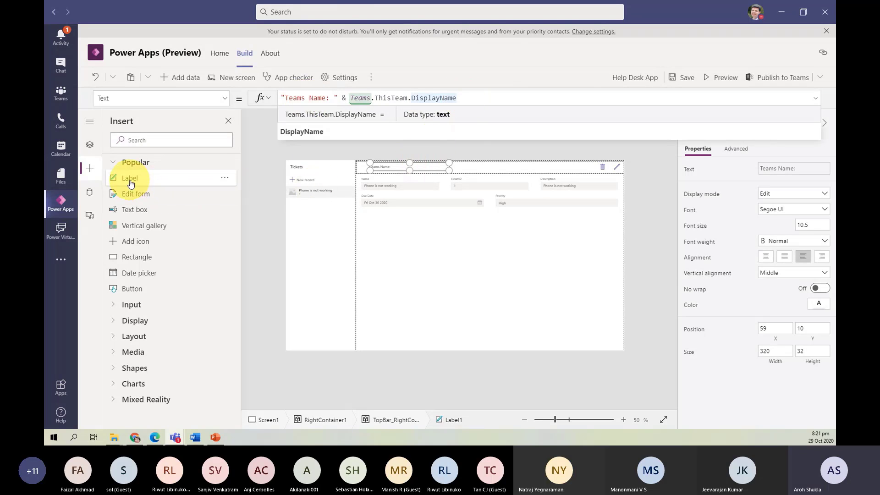
- Insert a second label in the form's top bar at about X 709, Y 16 and append & Teams. to its Text formula
{"action": "left_click_drag", "start_coordinate": [128, 178], "coordinate": [531, 164]}
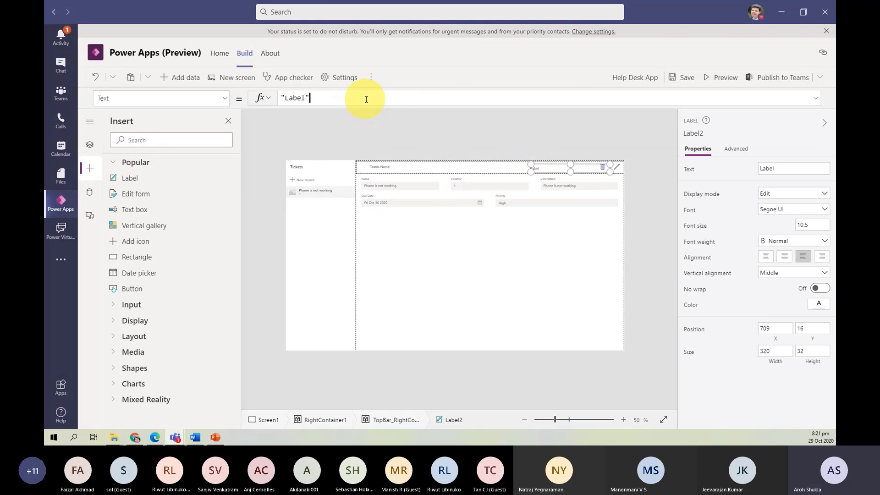
{"action": "type", "text": "& "}
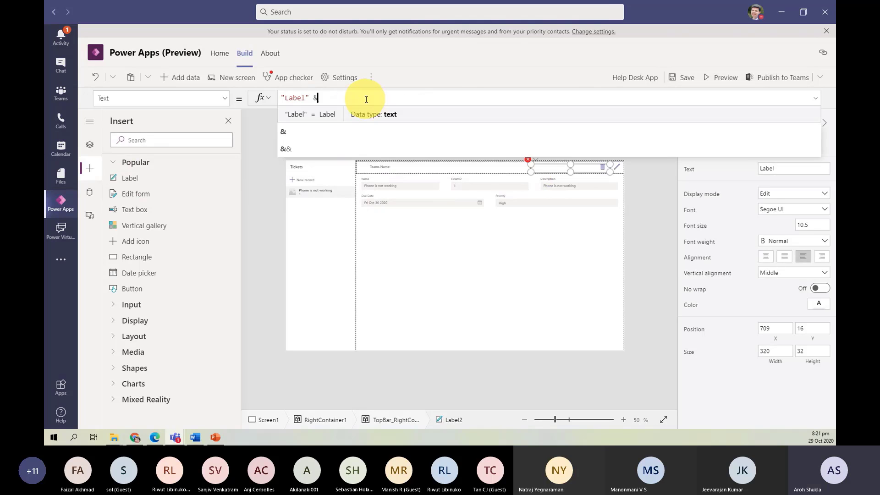
{"action": "type", "text": "Team"}
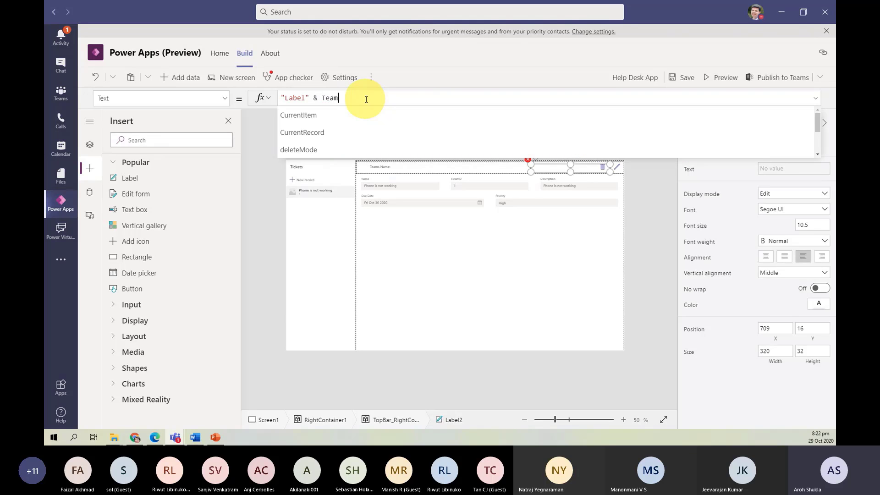
{"action": "type", "text": "s."}
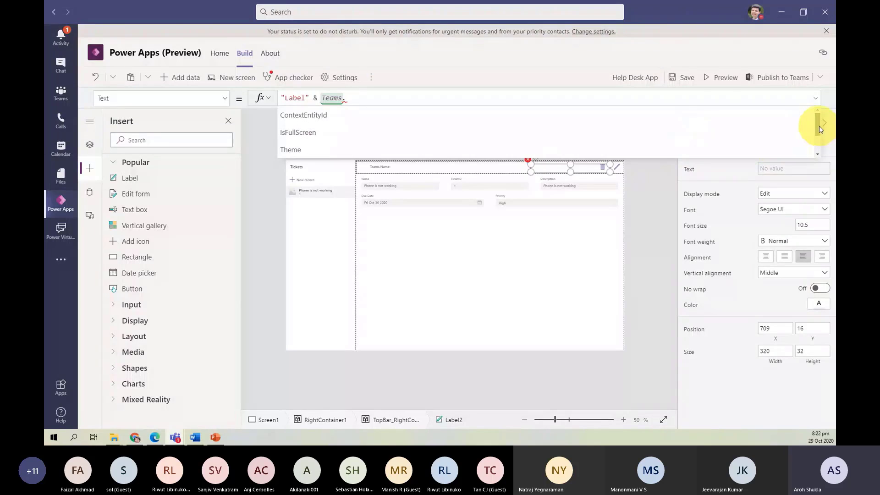
{"action": "left_click_drag", "start_coordinate": [818, 126], "coordinate": [817, 146]}
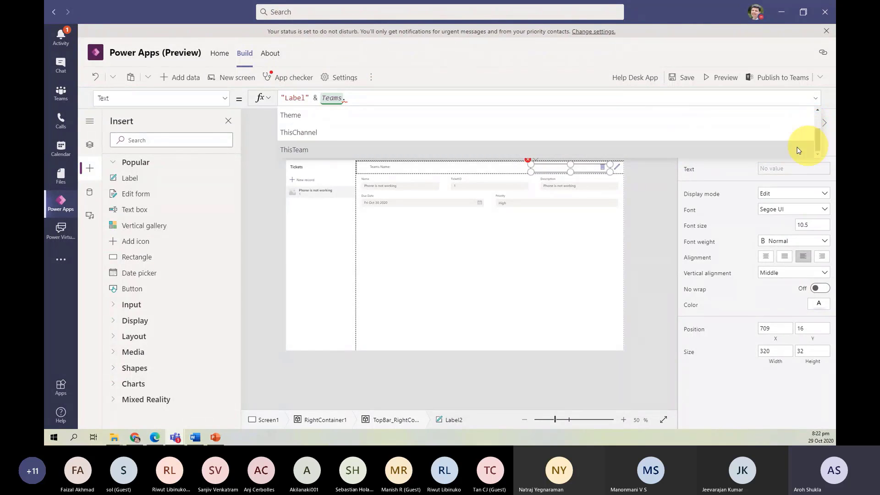
{"action": "left_click", "coordinate": [340, 151]}
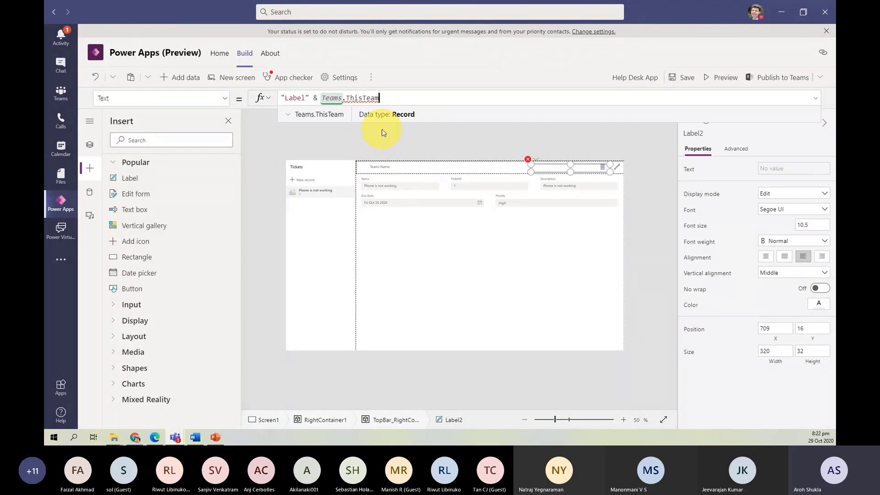
{"action": "type", "text": "."}
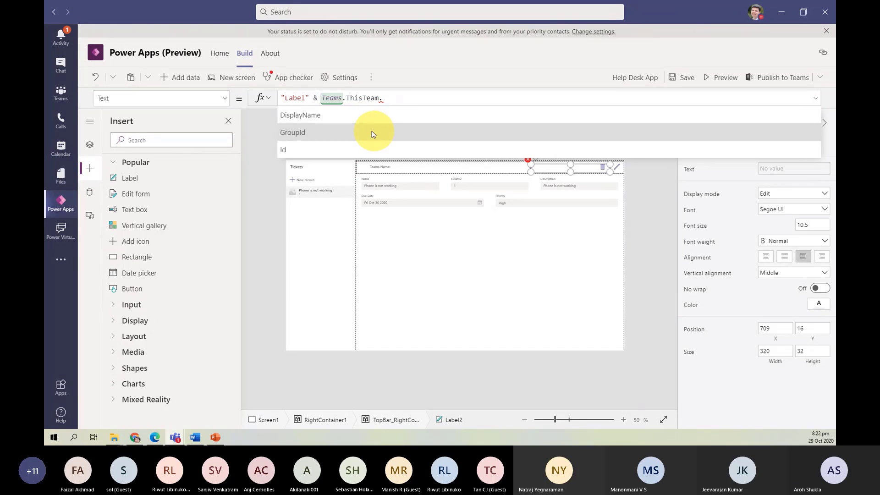
{"action": "left_click", "coordinate": [408, 93]}
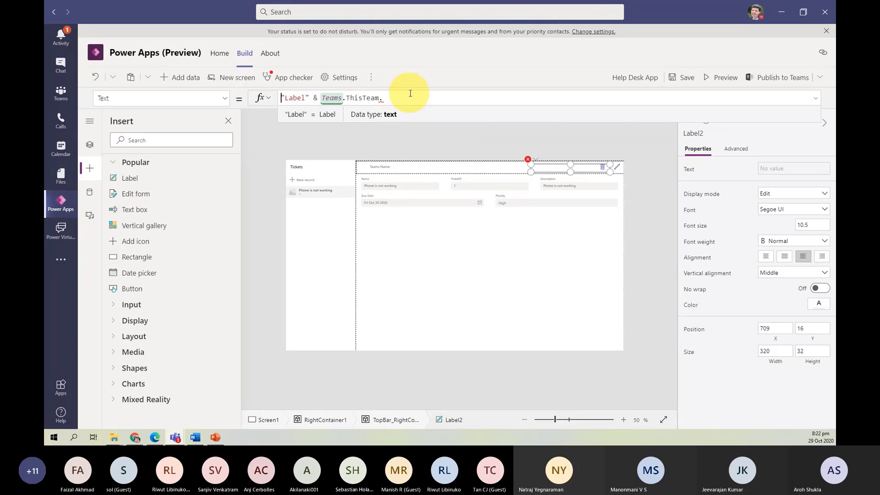
{"action": "left_click", "coordinate": [400, 100]}
{"action": "key", "text": "BackSpace"}
{"action": "key", "text": "BackSpace"}
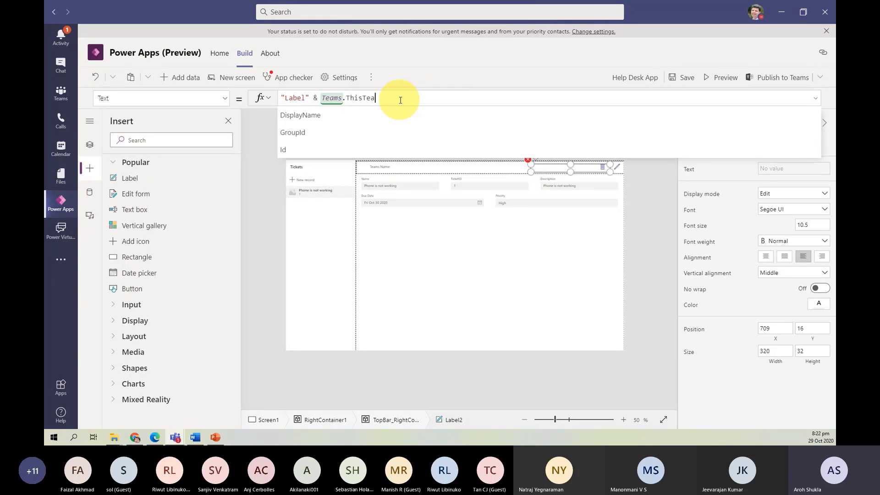
{"action": "key", "text": "BackSpace"}
{"action": "key", "text": "BackSpace"}
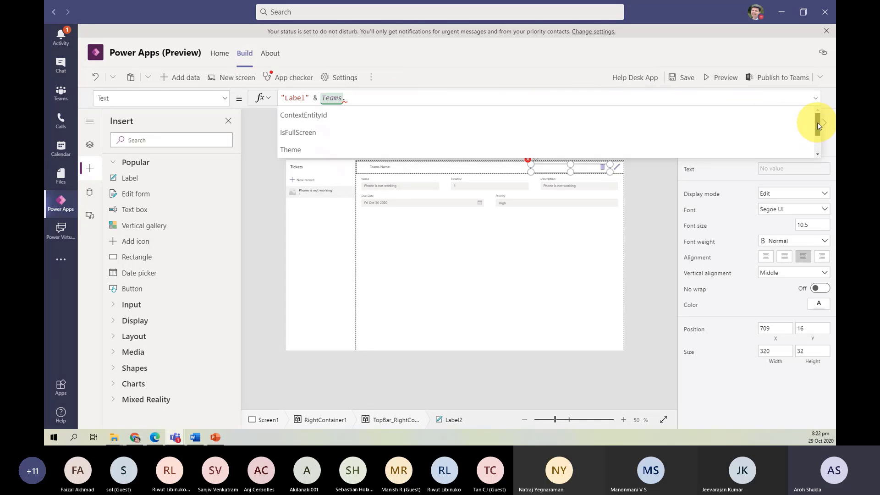
- Complete the reference in the second label's Text formula as Teams.ThisChannel.DisplayName
{"action": "left_click_drag", "start_coordinate": [819, 126], "coordinate": [820, 138]}
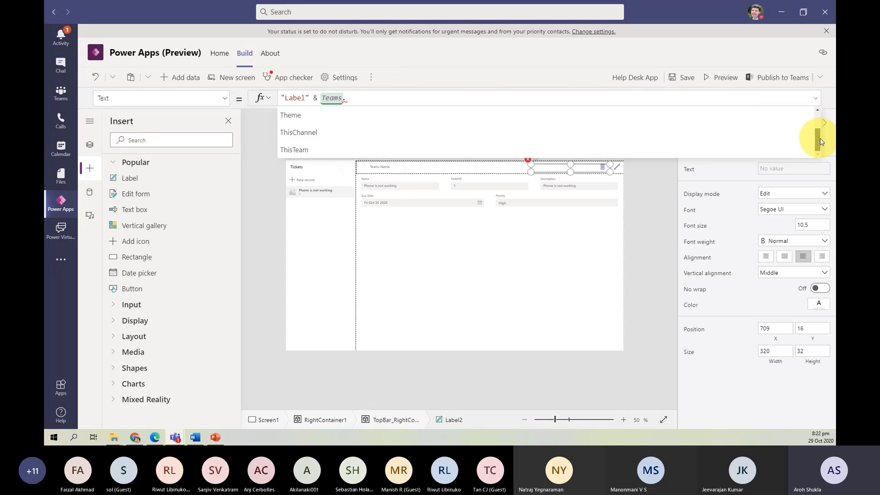
{"action": "left_click", "coordinate": [334, 133]}
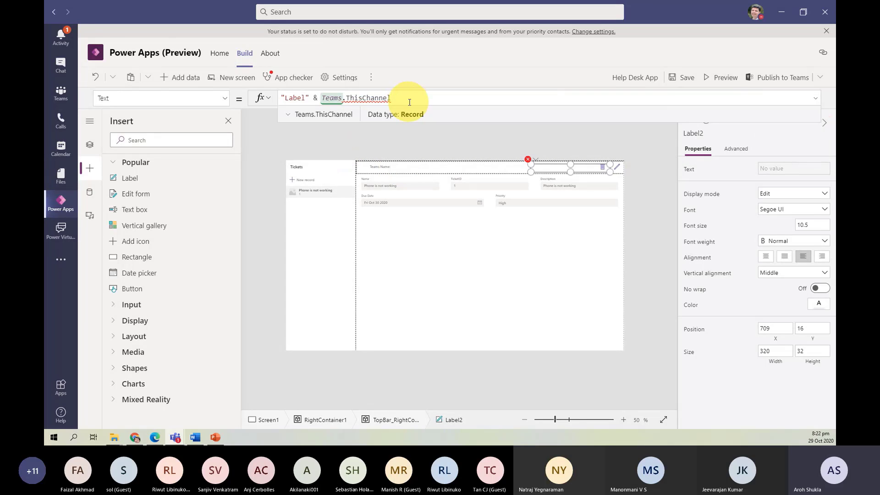
{"action": "type", "text": "."}
{"action": "left_click", "coordinate": [336, 111]}
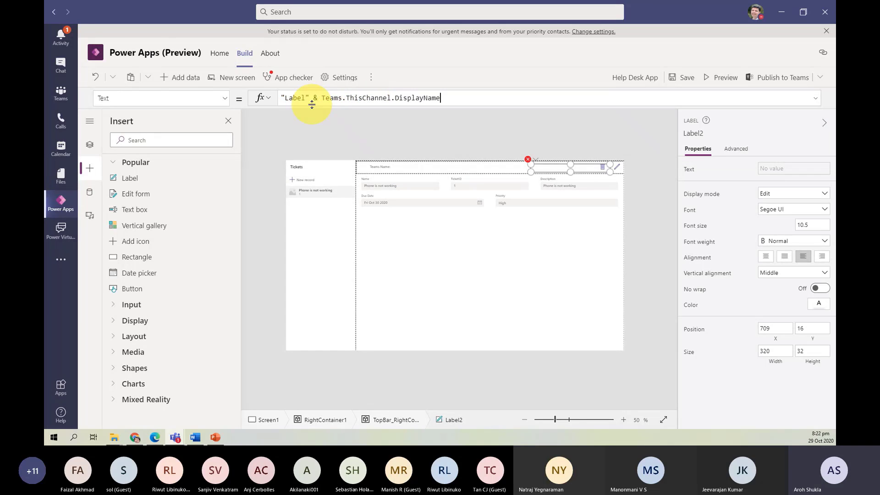
- Replace the word Label in the second label's Text formula with "Teams Channel: ", keeping the channel display name reference
{"action": "left_click", "coordinate": [306, 98]}
{"action": "key", "text": "BackSpace"}
{"action": "key", "text": "BackSpace"}
{"action": "key", "text": "BackSpace"}
{"action": "key", "text": "BackSpace"}
{"action": "key", "text": "BackSpace"}
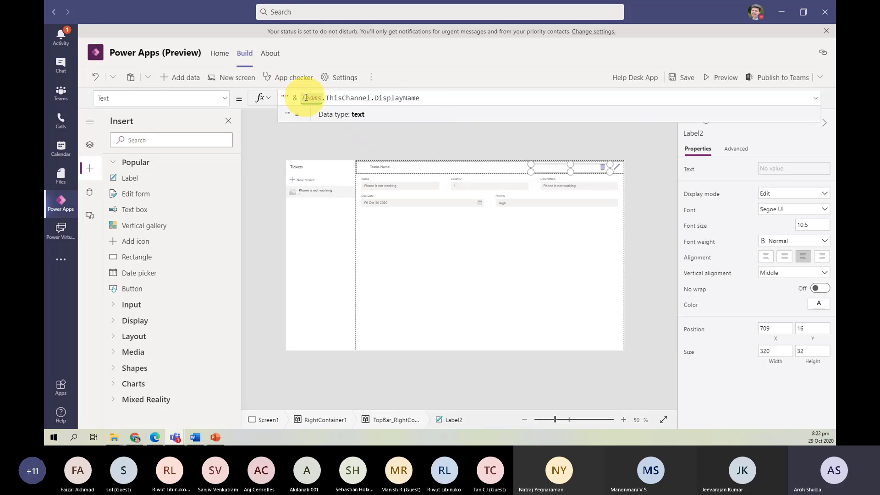
{"action": "type", "text": "Tea"}
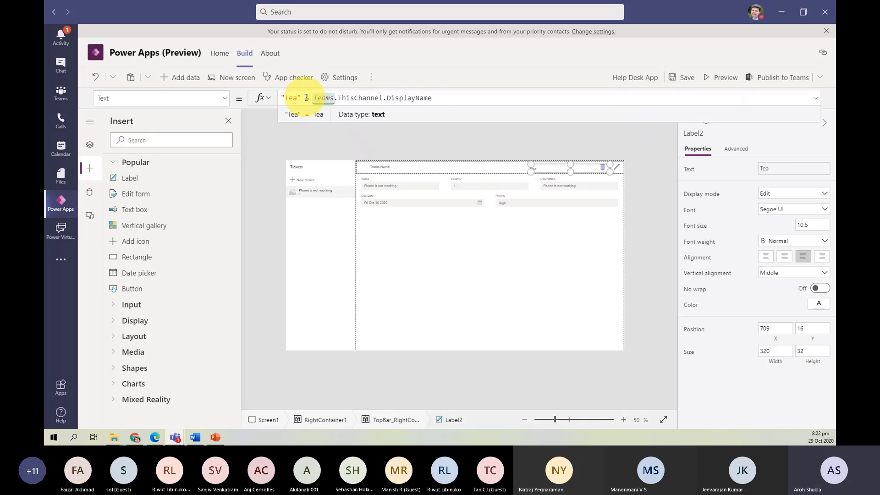
{"action": "type", "text": "ms Chann"}
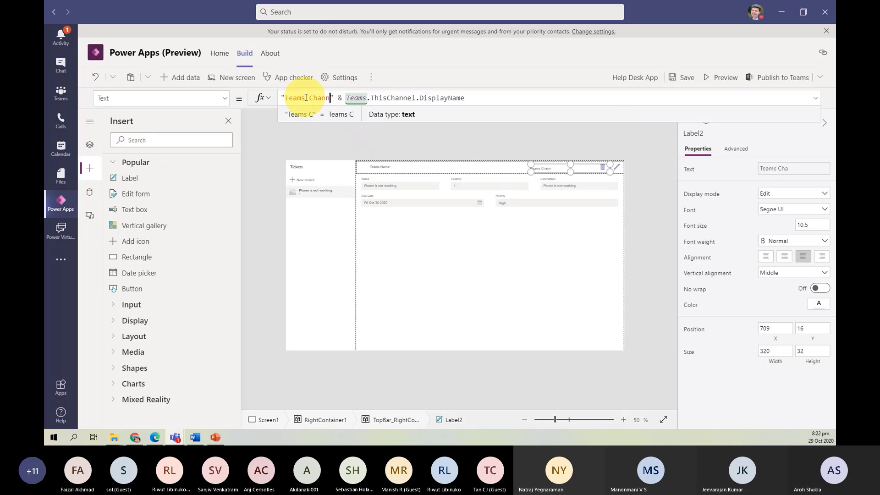
{"action": "type", "text": "el:"}
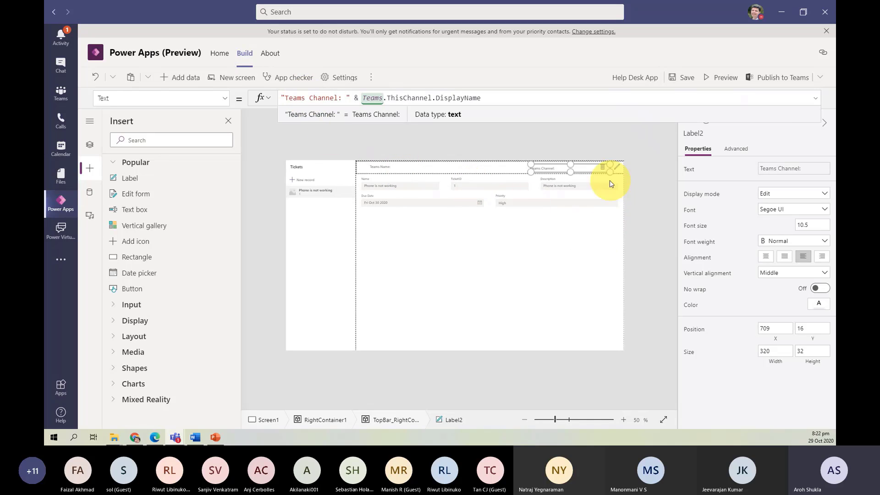
- Shrink the Teams Channel label to about 242 wide by 26 high so it clears the delete icon, and deselect it
{"action": "left_click_drag", "start_coordinate": [609, 172], "coordinate": [590, 170]}
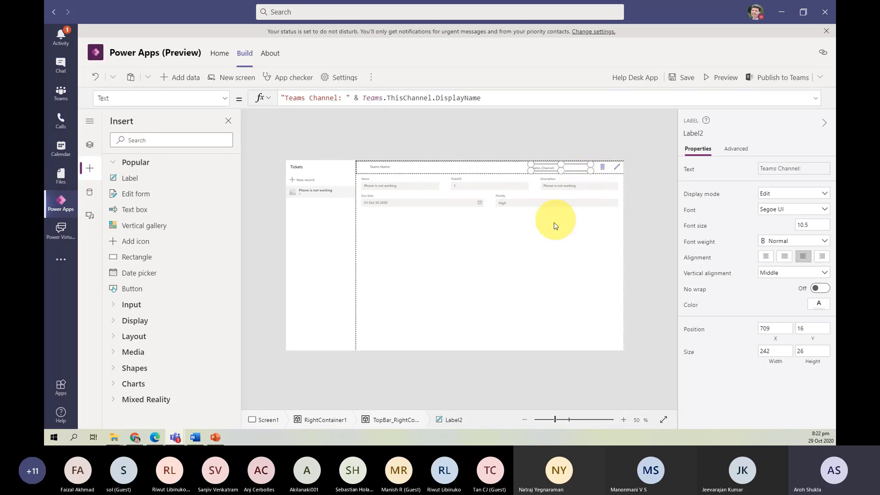
{"action": "left_click", "coordinate": [552, 228]}
{"action": "left_click", "coordinate": [342, 128]}
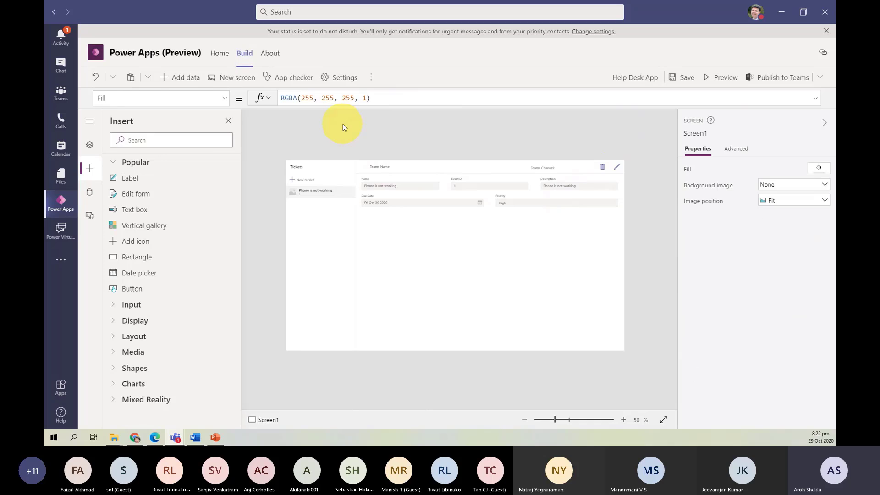
{"action": "key", "text": "alt+Tab"}
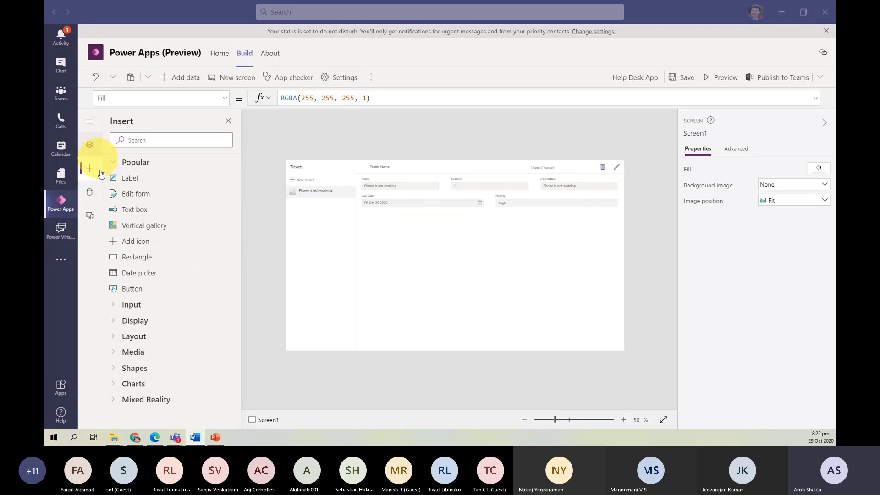
- Select EditForm1 inside RightContainer1 and examine its fields and the additional fields that can be added
{"action": "left_click", "coordinate": [92, 151]}
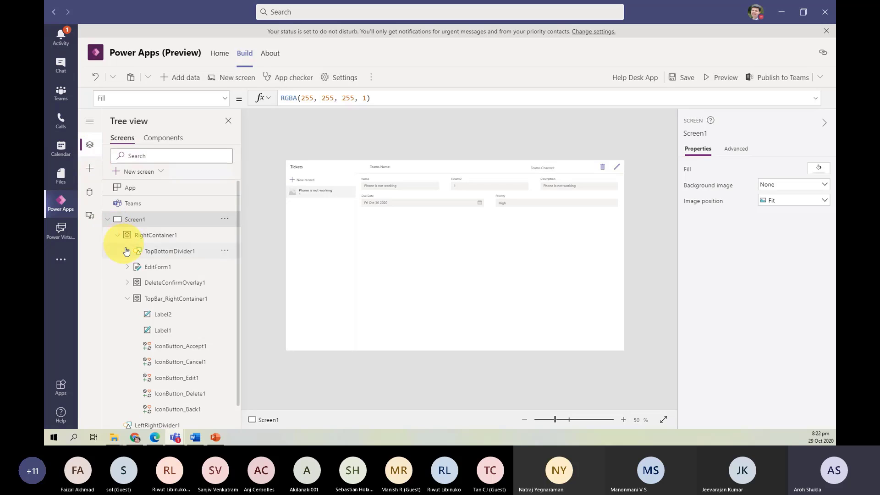
{"action": "left_click", "coordinate": [127, 298]}
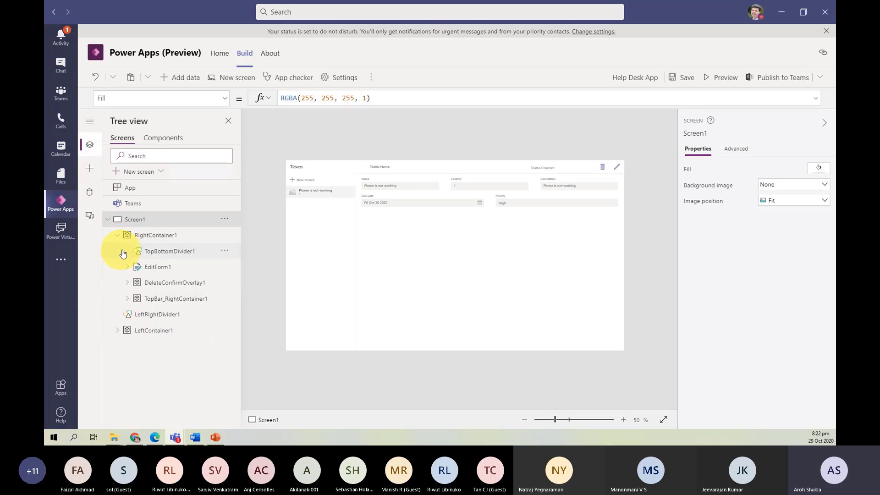
{"action": "left_click", "coordinate": [133, 236]}
{"action": "left_click", "coordinate": [117, 239]}
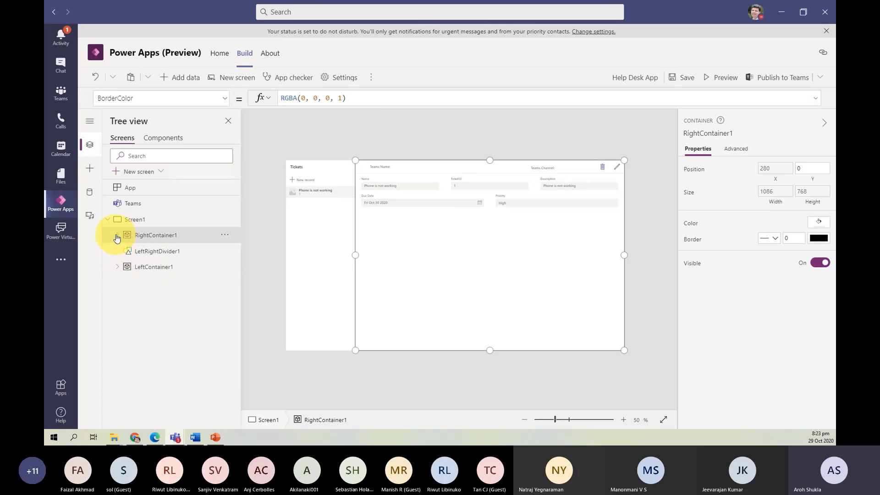
{"action": "left_click", "coordinate": [117, 235]}
{"action": "left_click", "coordinate": [158, 267]}
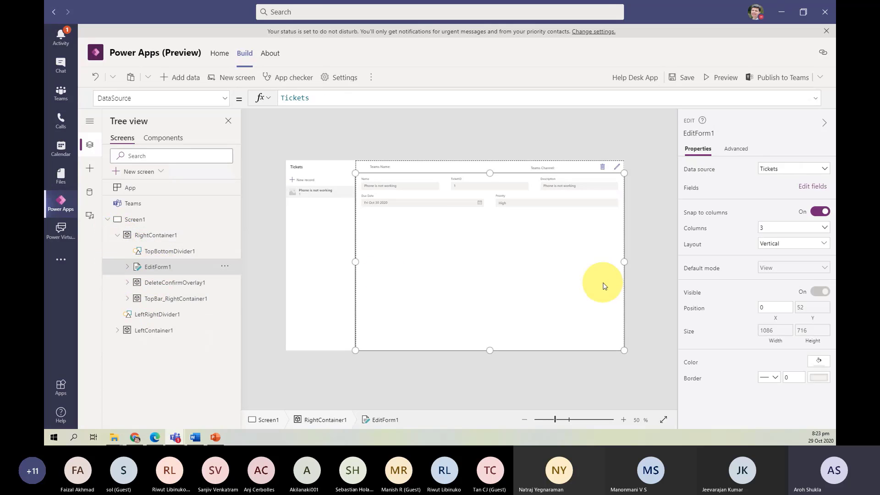
{"action": "left_click", "coordinate": [806, 188]}
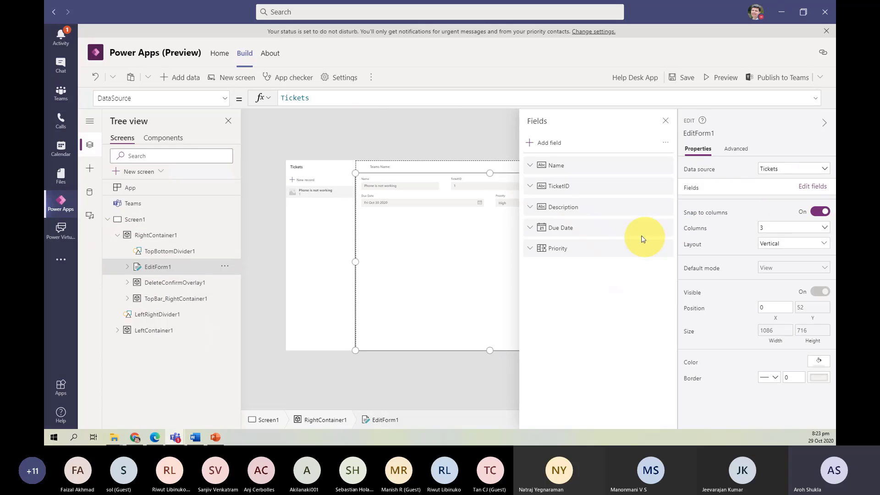
{"action": "left_click", "coordinate": [551, 143]}
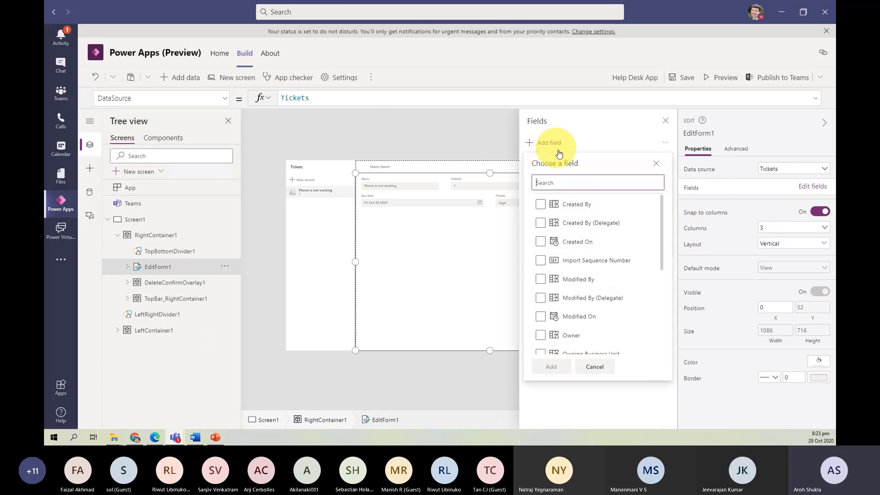
- Set the ticket form's layout to 2 columns, close its field list and deselect the form
{"action": "left_click", "coordinate": [826, 226]}
{"action": "left_click", "coordinate": [776, 251]}
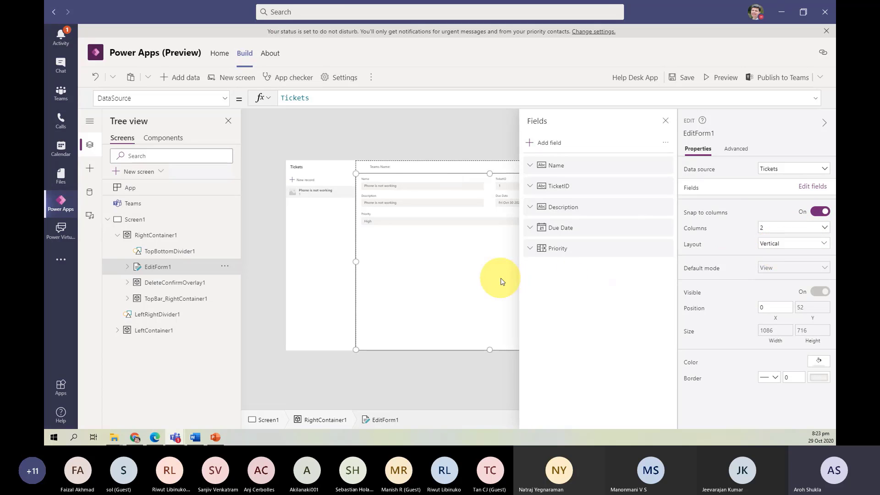
{"action": "left_click", "coordinate": [665, 121]}
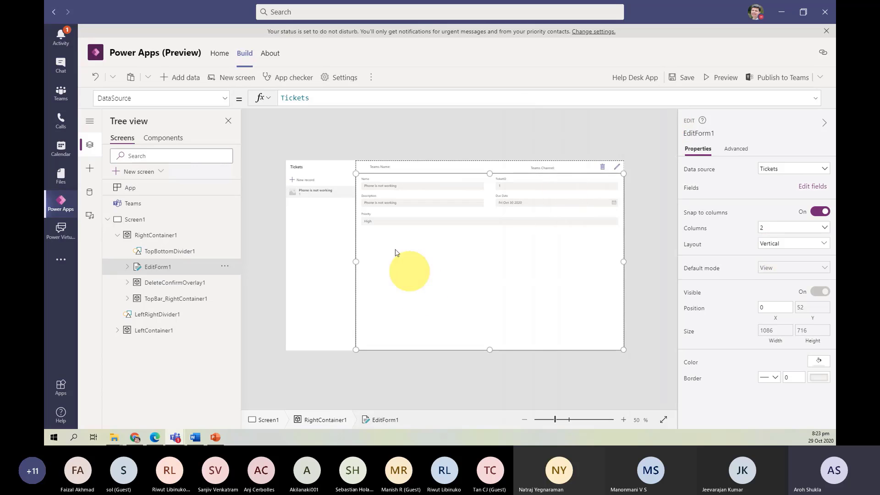
{"action": "left_click", "coordinate": [370, 134]}
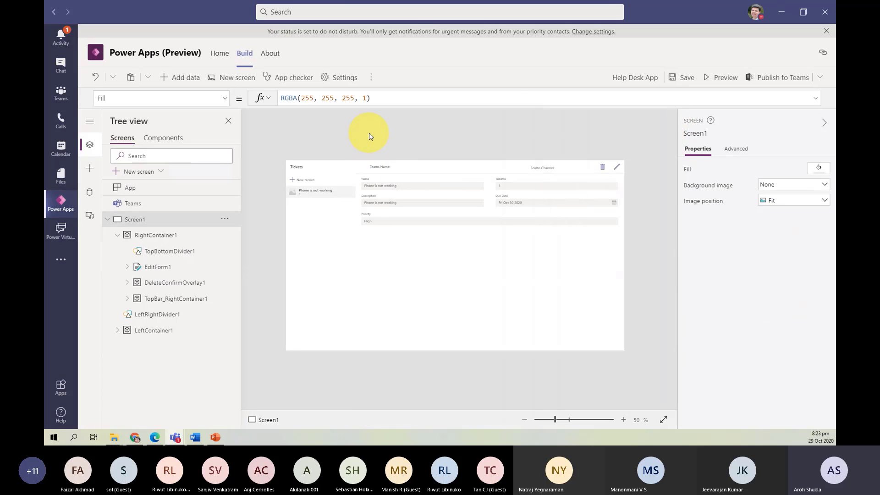
- In the app settings, choose the left arrow icon and enter the description "This app is for HelpDesk"
{"action": "left_click", "coordinate": [345, 81]}
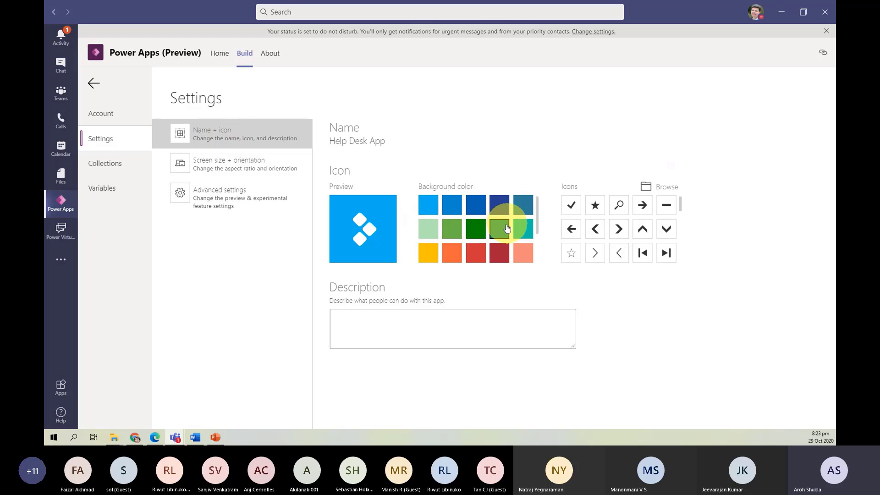
{"action": "left_click", "coordinate": [573, 230]}
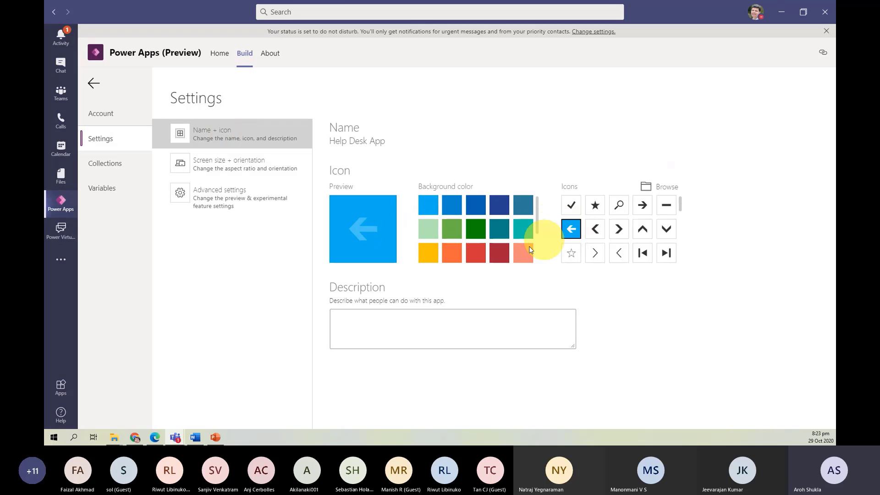
{"action": "left_click", "coordinate": [415, 321]}
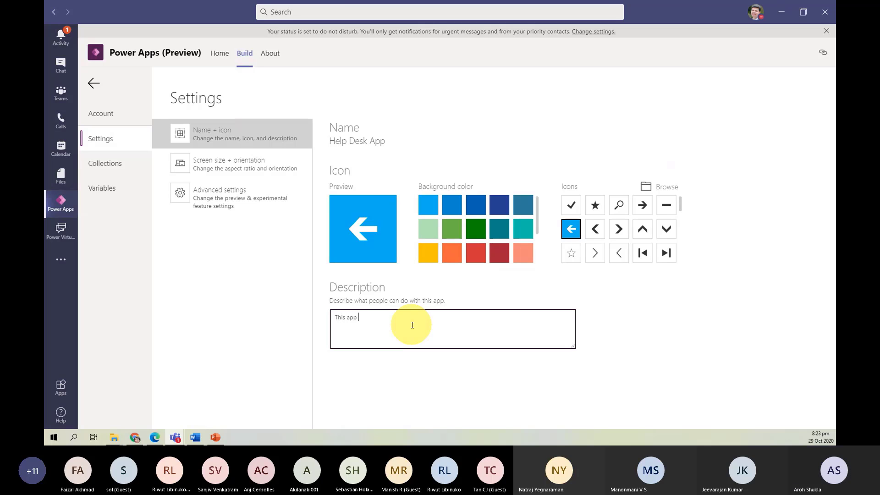
{"action": "type", "text": "pp is for"}
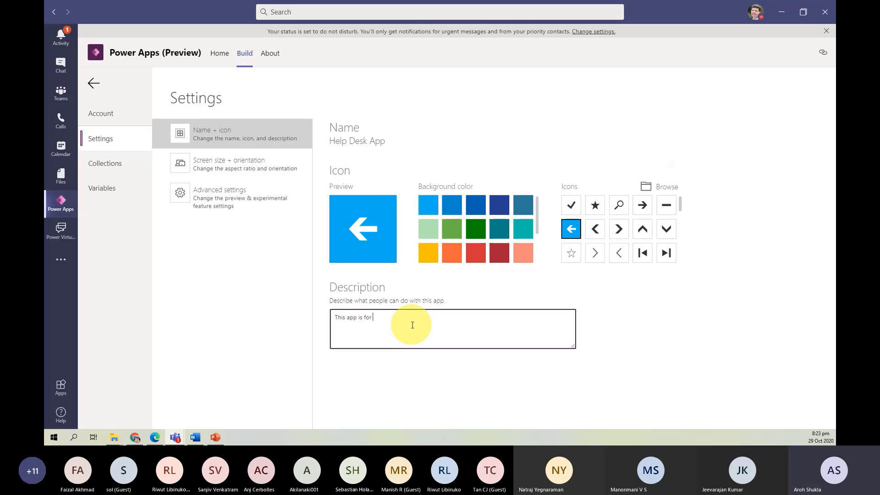
{"action": "type", "text": " HelpDesk"}
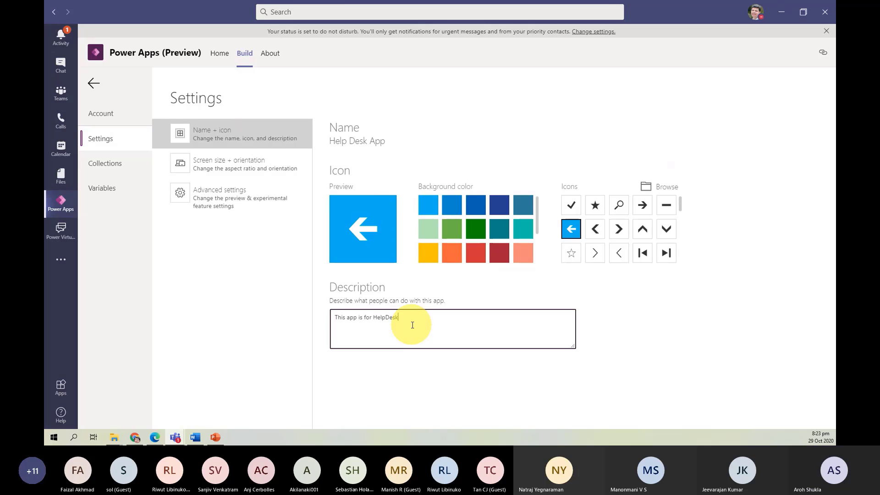
- Examine the app's screen size and orientation, advanced settings, collections and Screen1 variables, and return to the app canvas
{"action": "left_click", "coordinate": [248, 161]}
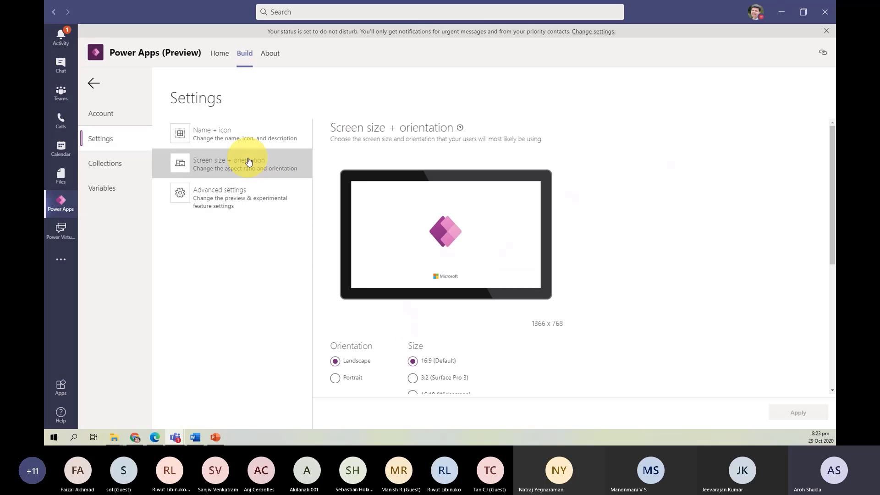
{"action": "scroll", "coordinate": [378, 333], "scroll_direction": "down", "scroll_amount": 3}
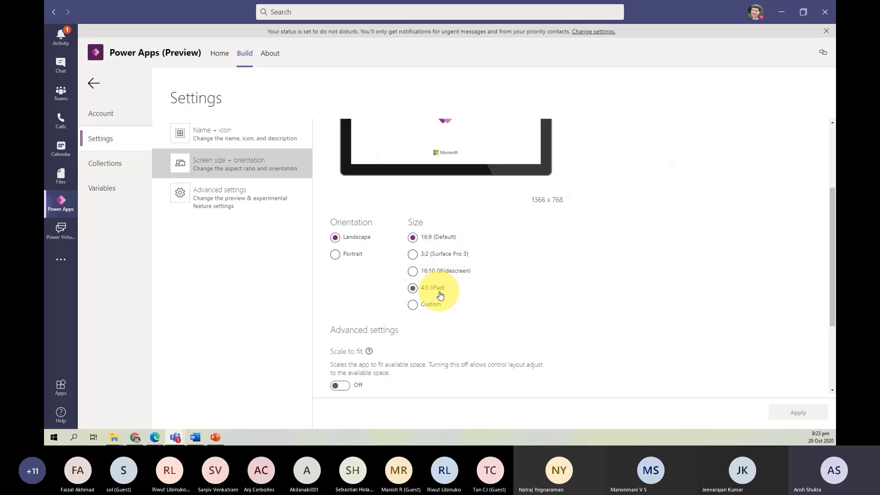
{"action": "left_click", "coordinate": [205, 199]}
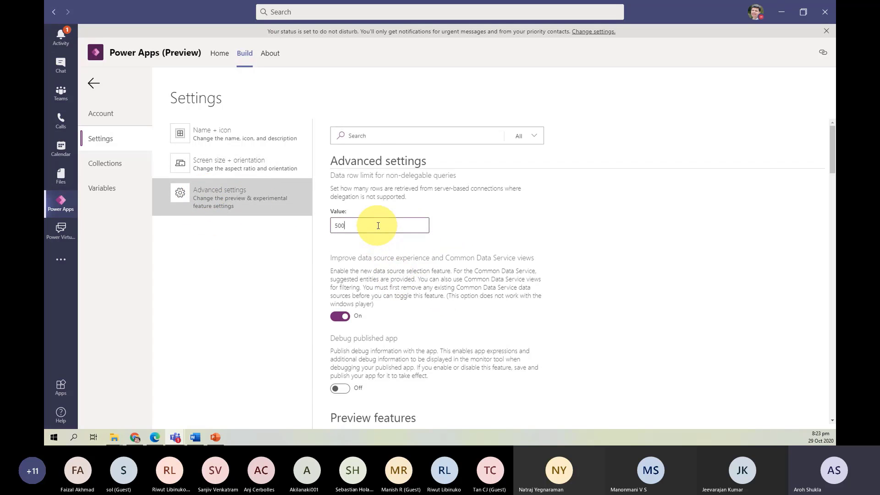
{"action": "scroll", "coordinate": [439, 242], "scroll_direction": "down", "scroll_amount": 1}
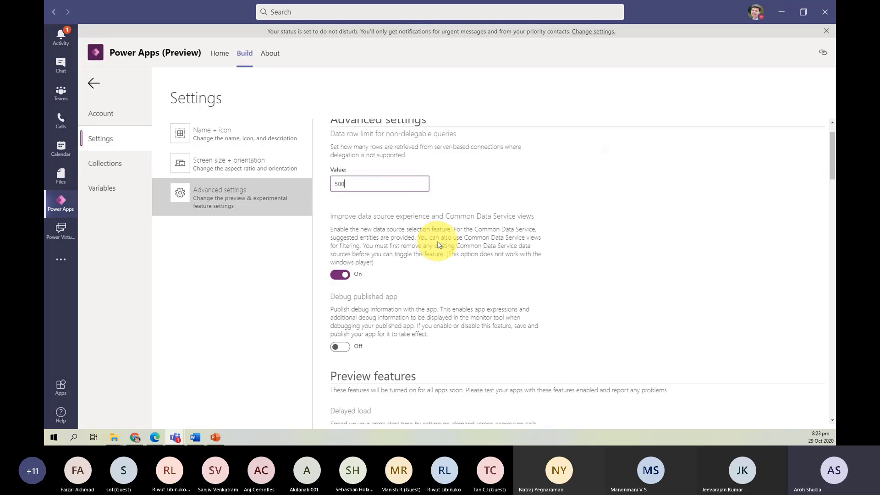
{"action": "scroll", "coordinate": [437, 244], "scroll_direction": "down", "scroll_amount": 3}
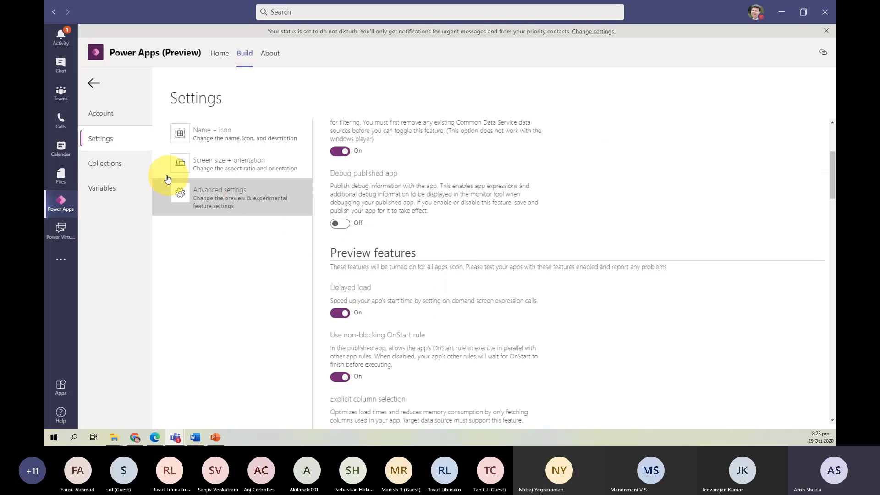
{"action": "left_click", "coordinate": [115, 165]}
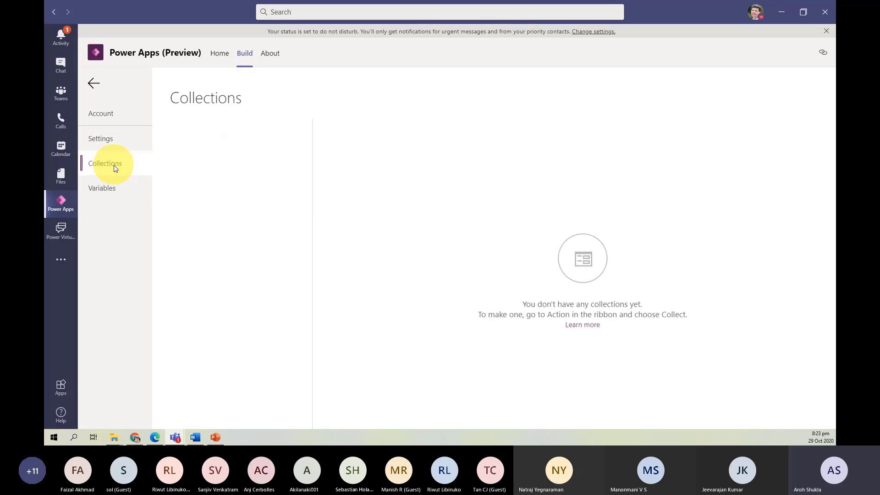
{"action": "left_click", "coordinate": [110, 188]}
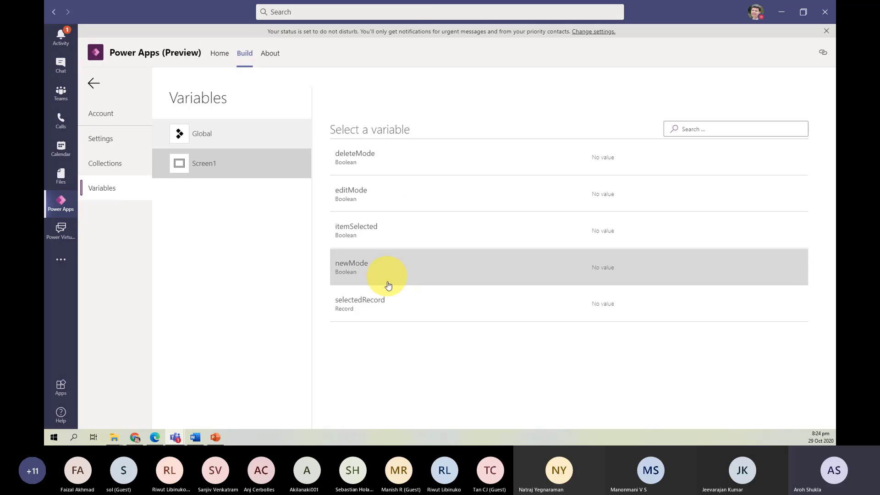
{"action": "left_click", "coordinate": [92, 85]}
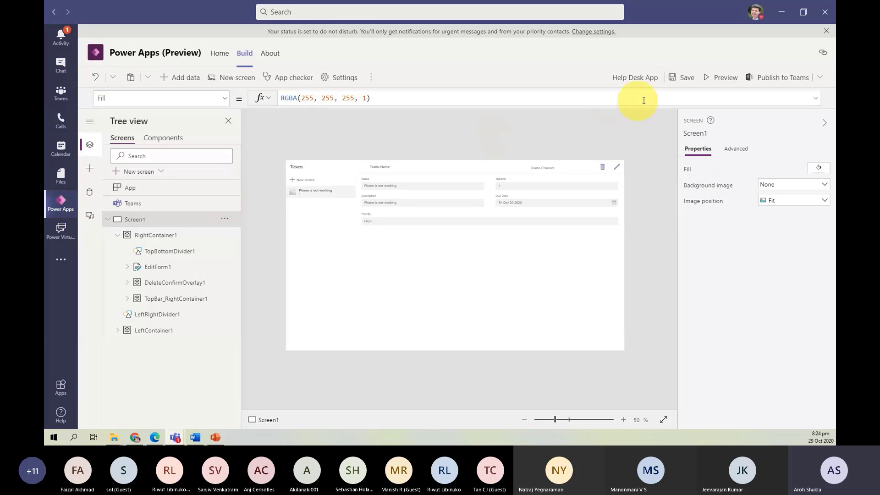
- Save the Help Desk App, preview it, and close the preview along with its tip
{"action": "left_click", "coordinate": [673, 77]}
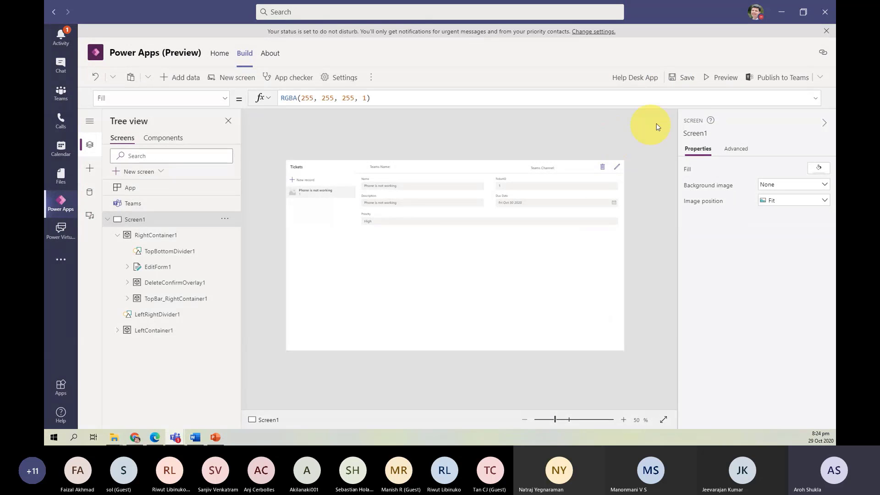
{"action": "left_click", "coordinate": [715, 78]}
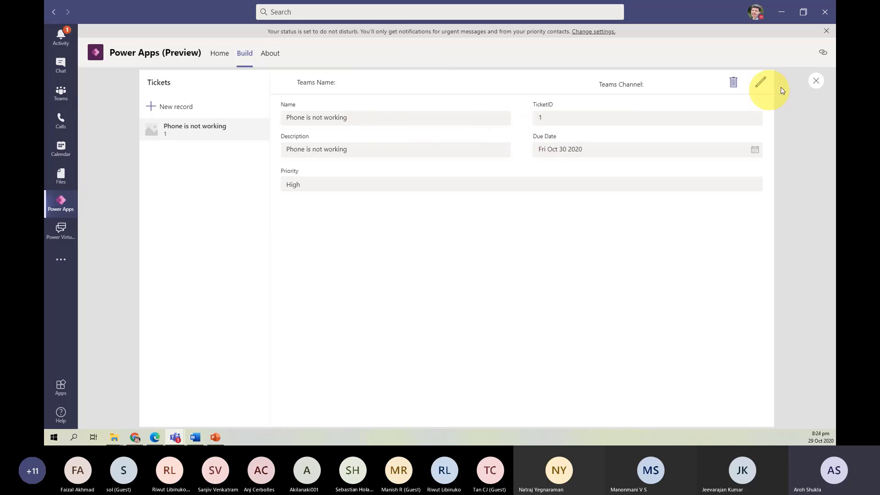
{"action": "left_click", "coordinate": [816, 82]}
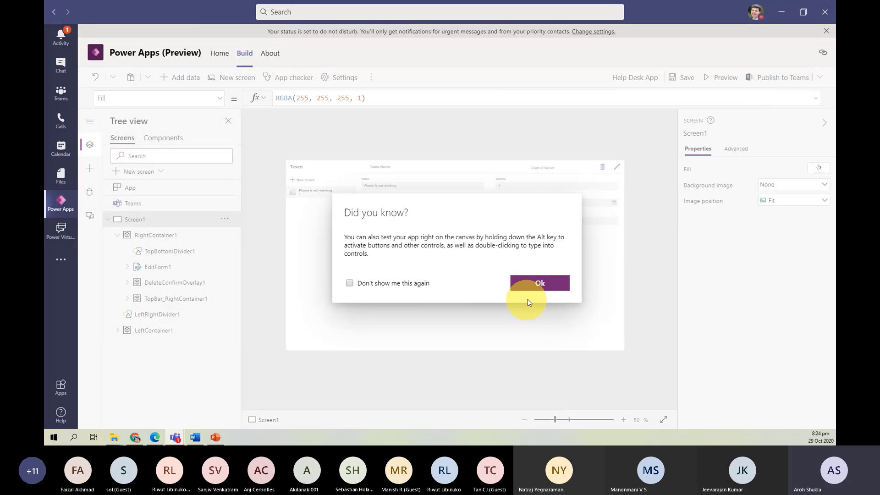
{"action": "left_click", "coordinate": [535, 284]}
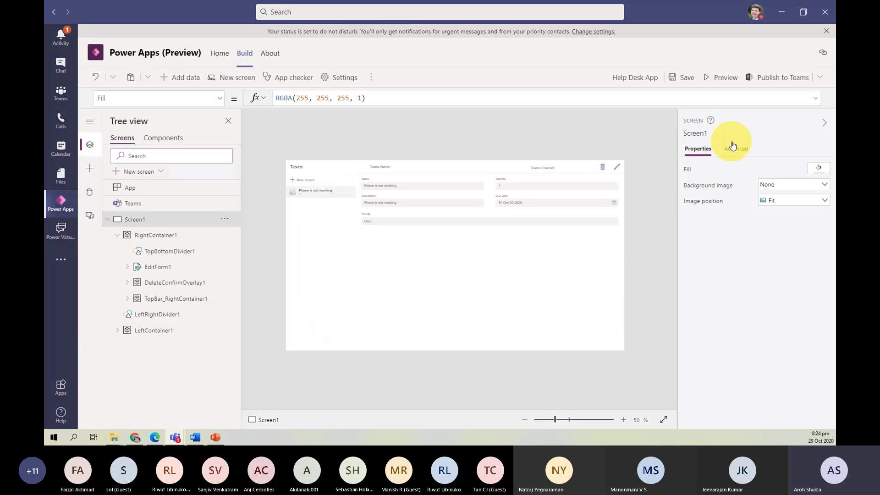
- Publish the Help Desk App to Teams and add it as a tab in the General channel
{"action": "left_click", "coordinate": [764, 84]}
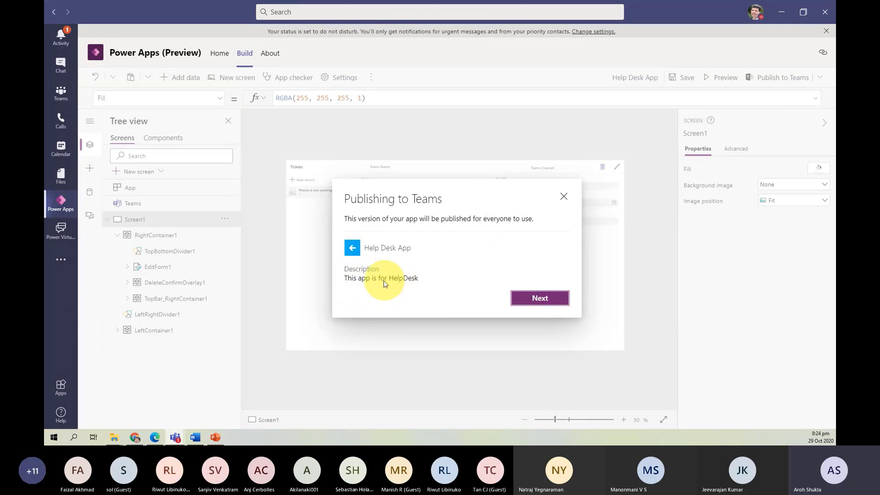
{"action": "left_click", "coordinate": [533, 298]}
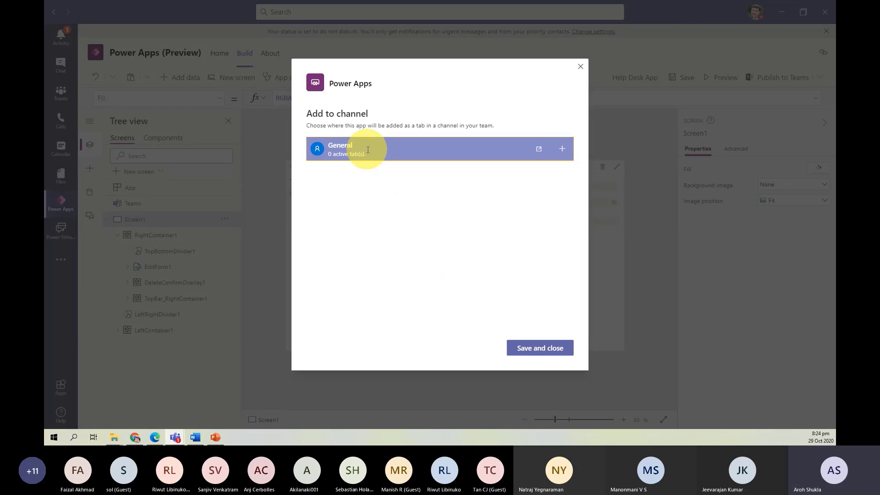
{"action": "left_click", "coordinate": [562, 148]}
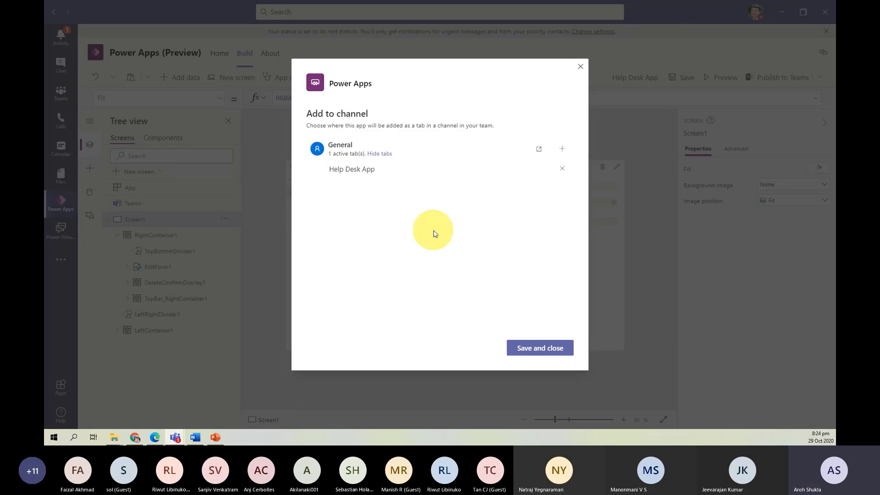
{"action": "left_click", "coordinate": [389, 167]}
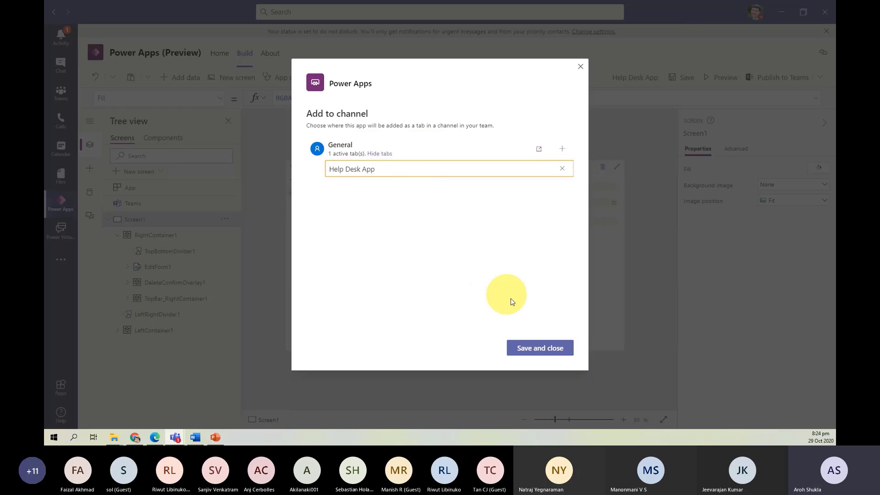
{"action": "left_click", "coordinate": [534, 348]}
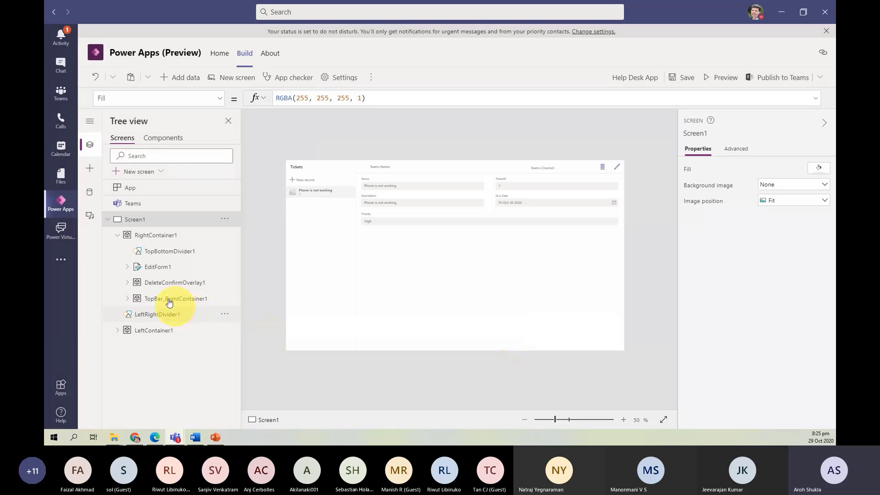
- Open the published Help Desk App in the General channel of the Demo BizApps Oct 2020 team
{"action": "left_click", "coordinate": [61, 93]}
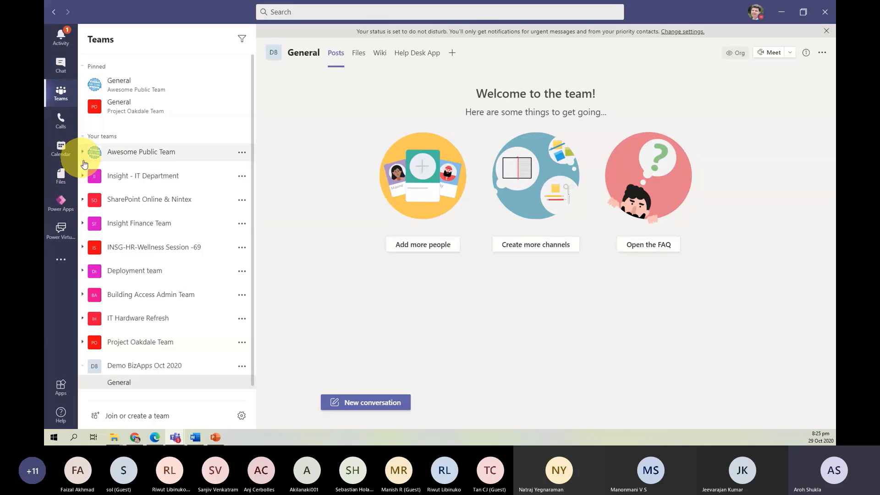
{"action": "scroll", "coordinate": [156, 352], "scroll_direction": "down", "scroll_amount": 1}
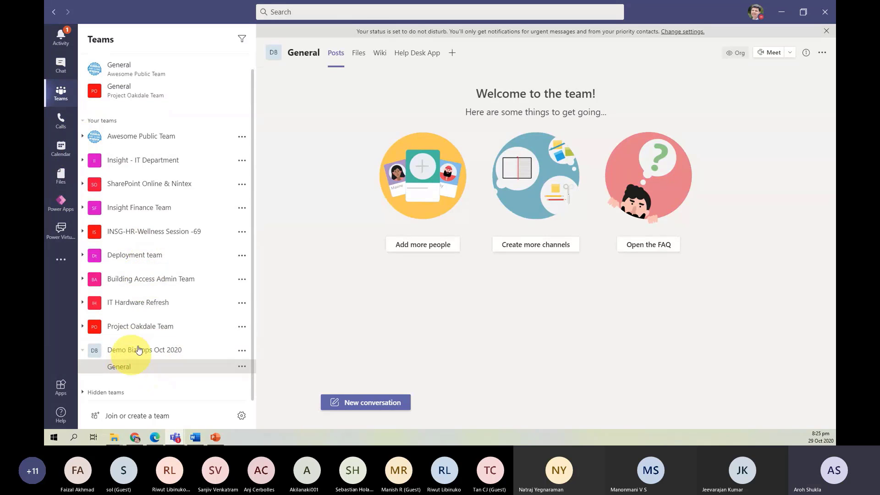
{"action": "left_click", "coordinate": [418, 54]}
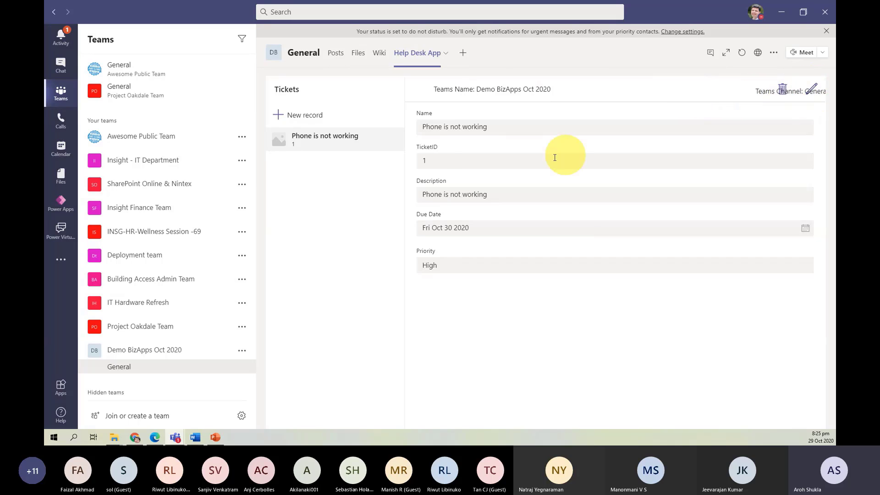
- Start a new ticket record named "SharePont has some issue" with the description "Phone is not working", leaving the TicketID empty
{"action": "left_click", "coordinate": [296, 118]}
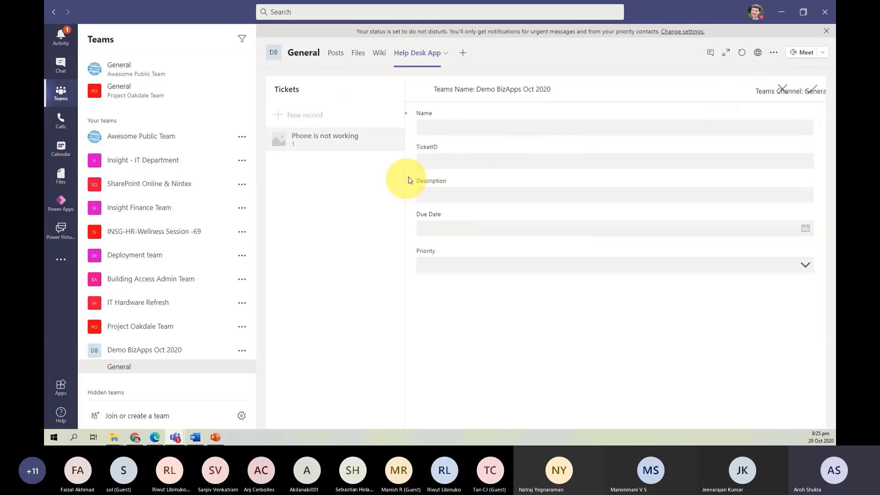
{"action": "left_click", "coordinate": [449, 124]}
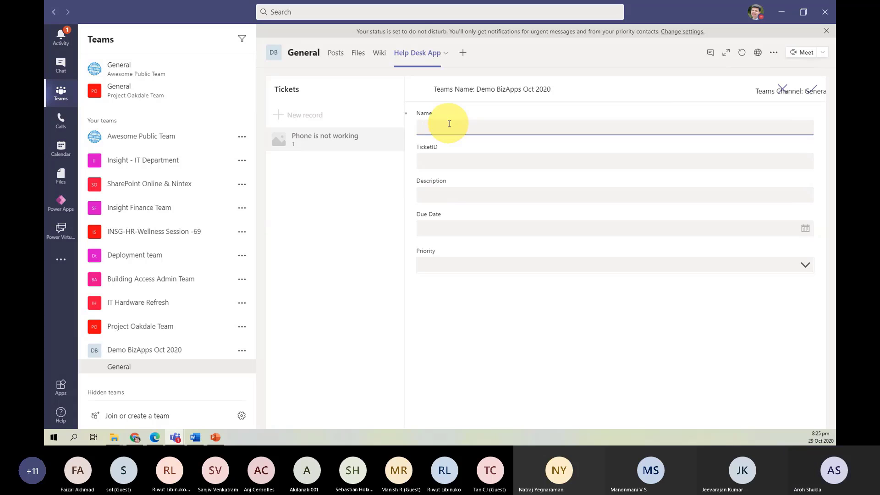
{"action": "type", "text": "SharePont"}
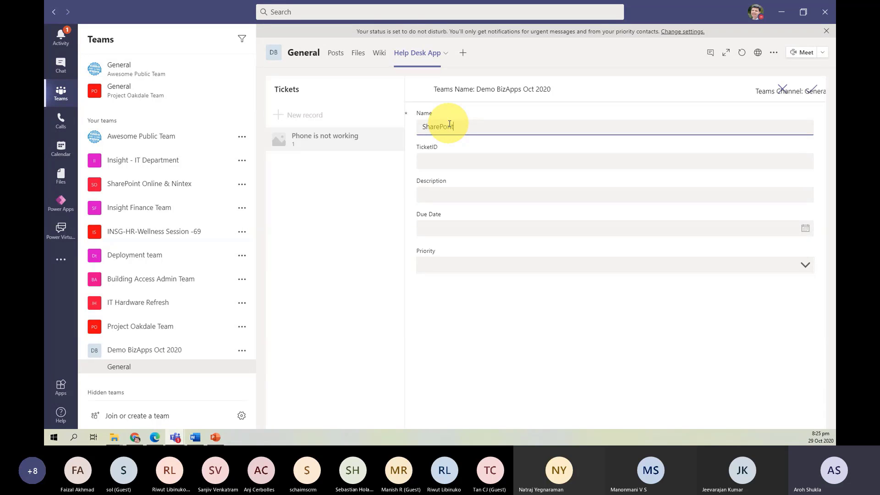
{"action": "type", "text": "Point has some issue"}
{"action": "left_click", "coordinate": [447, 158]}
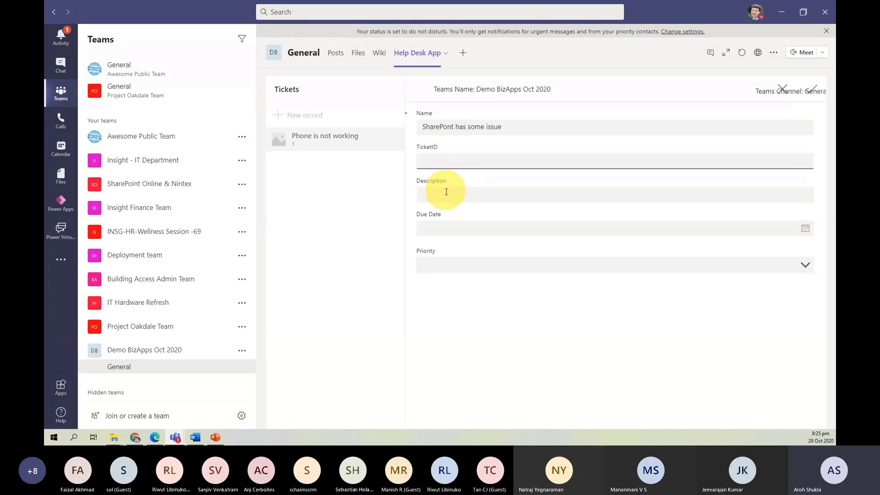
{"action": "left_click", "coordinate": [446, 192]}
{"action": "type", "text": "Phone is not working"}
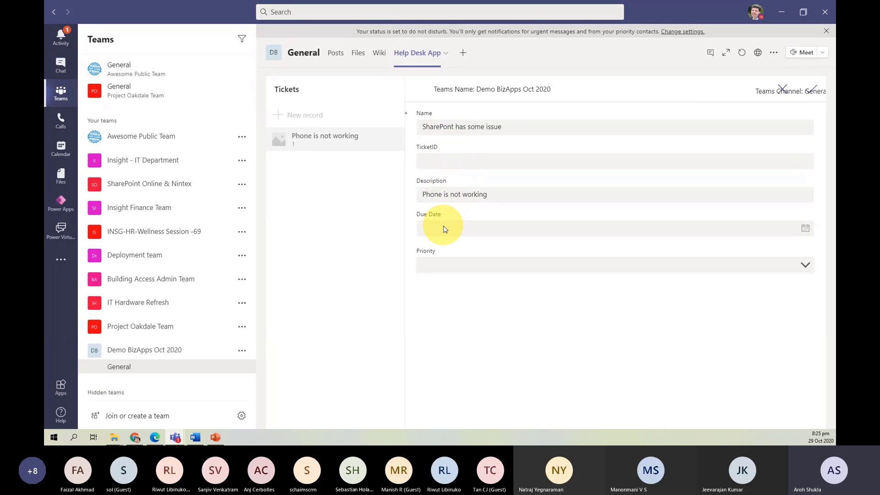
- Set the new ticket's due date to Fri Oct 30 2020 and its priority to Low
{"action": "left_click", "coordinate": [444, 225]}
{"action": "left_click", "coordinate": [509, 348]}
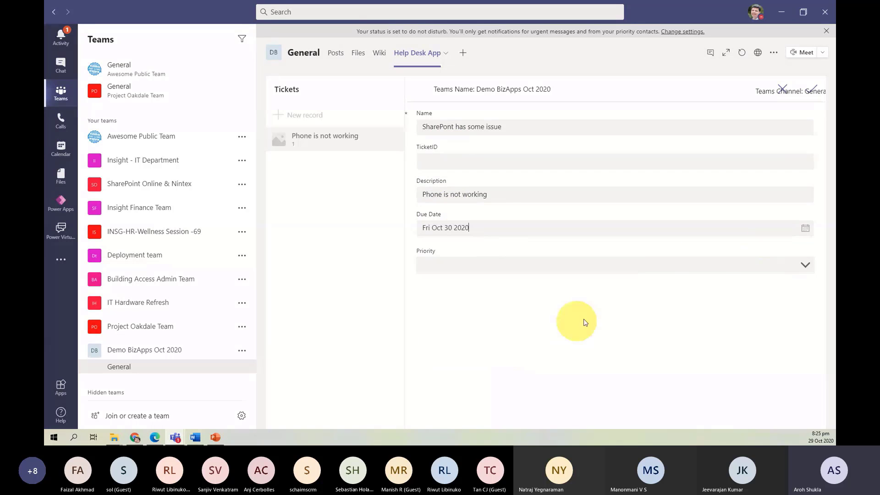
{"action": "left_click", "coordinate": [799, 263]}
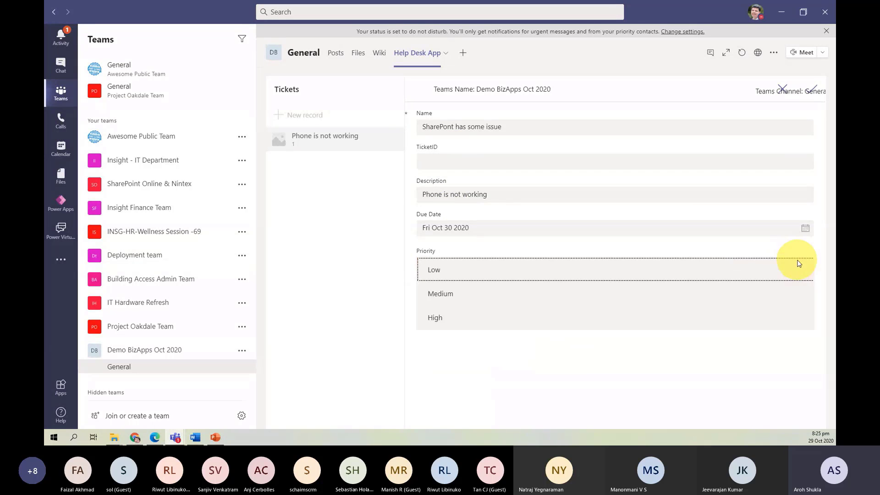
{"action": "left_click", "coordinate": [439, 270]}
- Enlarge the Teams zoom to 145%, save the new ticket and open its record in the Tickets list
{"action": "left_click", "coordinate": [812, 89]}
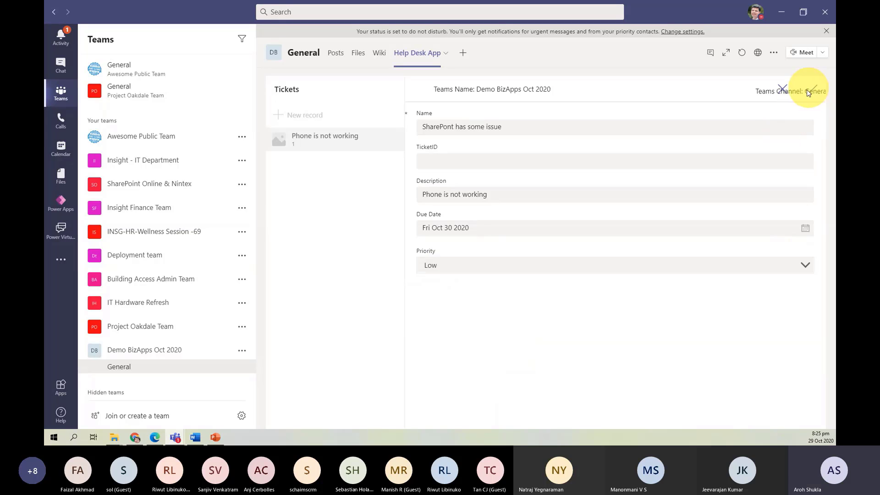
{"action": "key", "text": "ctrl+equal"}
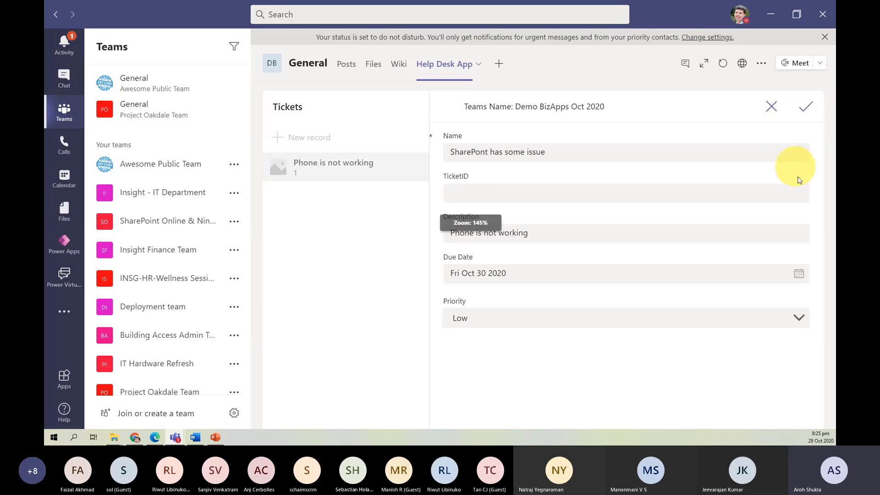
{"action": "left_click", "coordinate": [806, 109]}
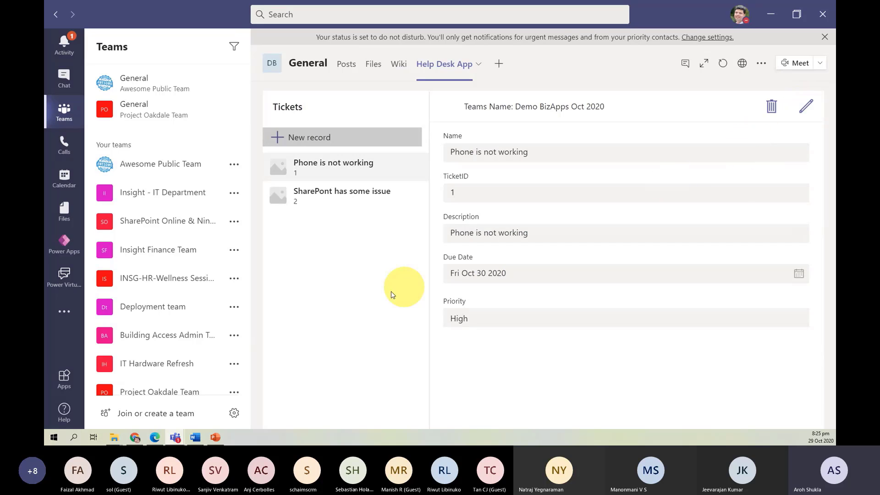
{"action": "left_click", "coordinate": [322, 204]}
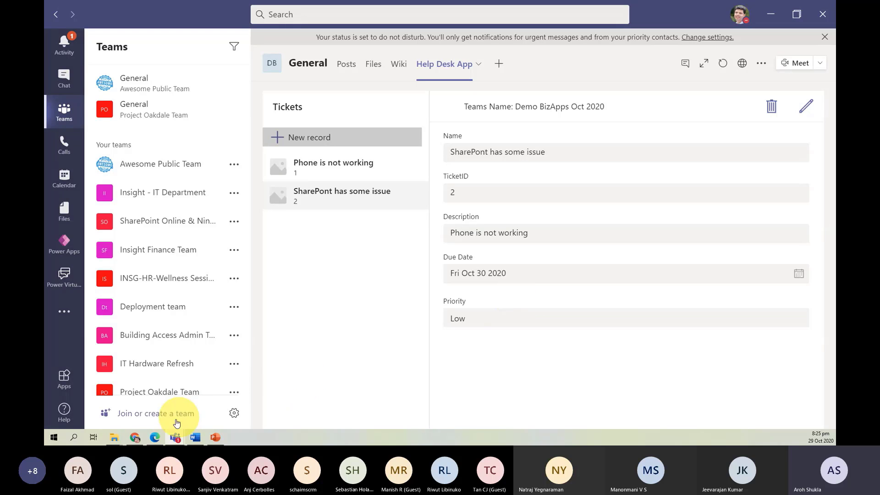
- Switch to the browser, open the Power Platform admin center and reload the list of environments
{"action": "left_click", "coordinate": [155, 437]}
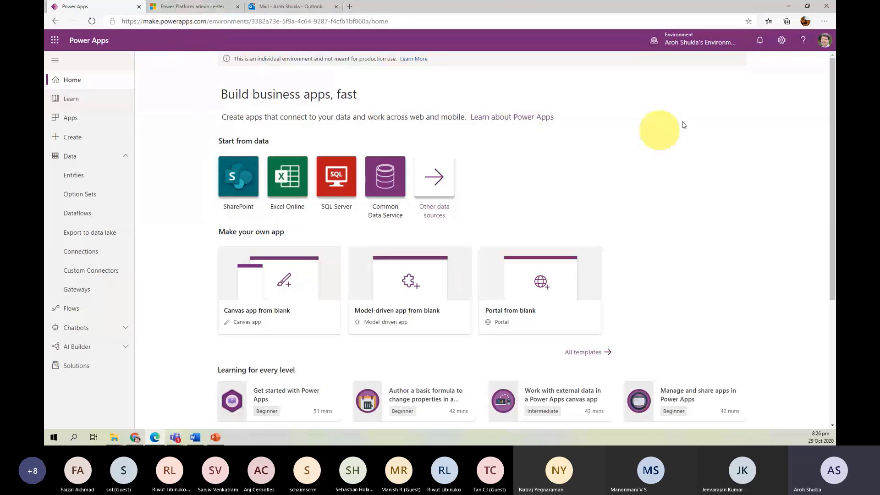
{"action": "left_click", "coordinate": [781, 41]}
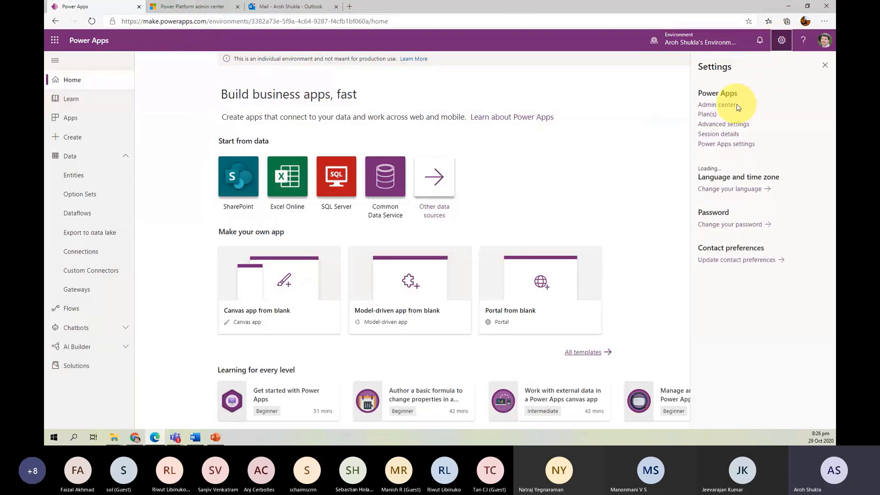
{"action": "left_click", "coordinate": [183, 6]}
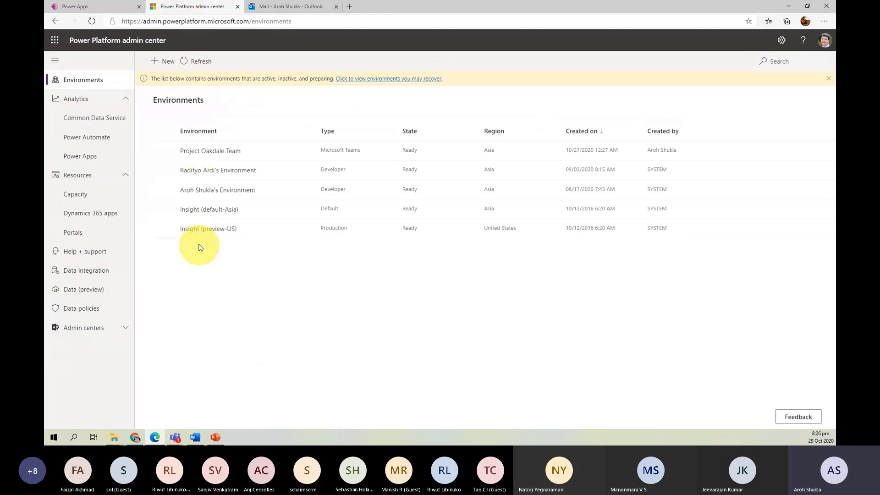
{"action": "left_click", "coordinate": [92, 21]}
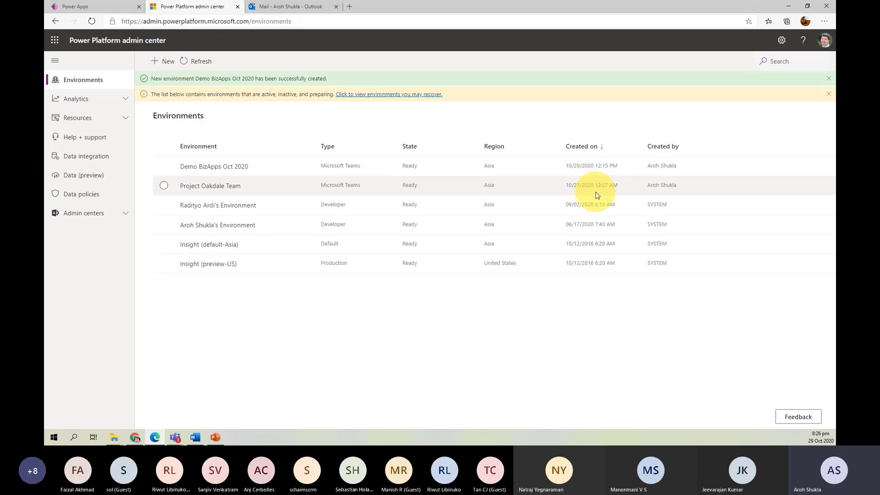
- Review the Common Data Service analytics and the capacity usage for Microsoft Teams environments and general storage
{"action": "left_click", "coordinate": [124, 98]}
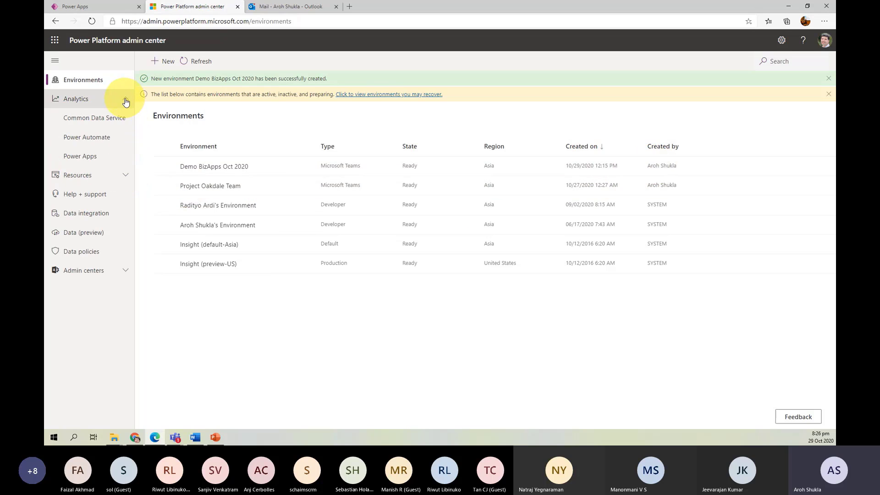
{"action": "left_click", "coordinate": [103, 122]}
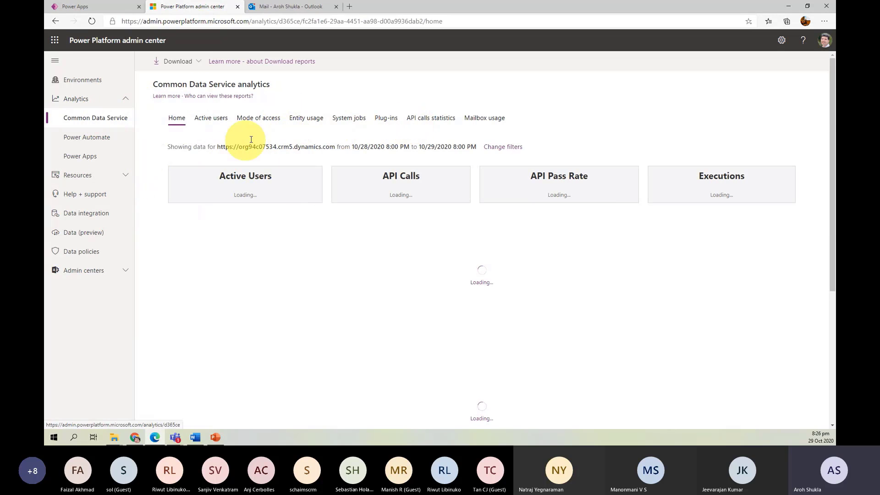
{"action": "left_click", "coordinate": [122, 176]}
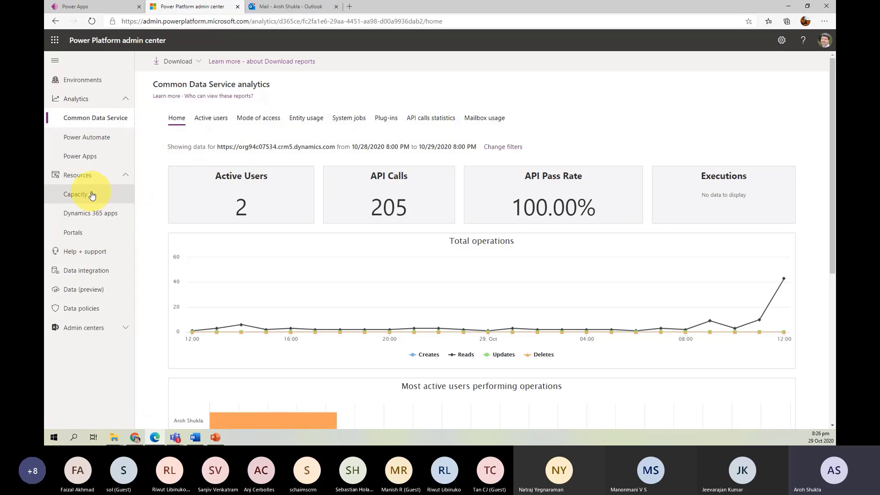
{"action": "left_click", "coordinate": [82, 197]}
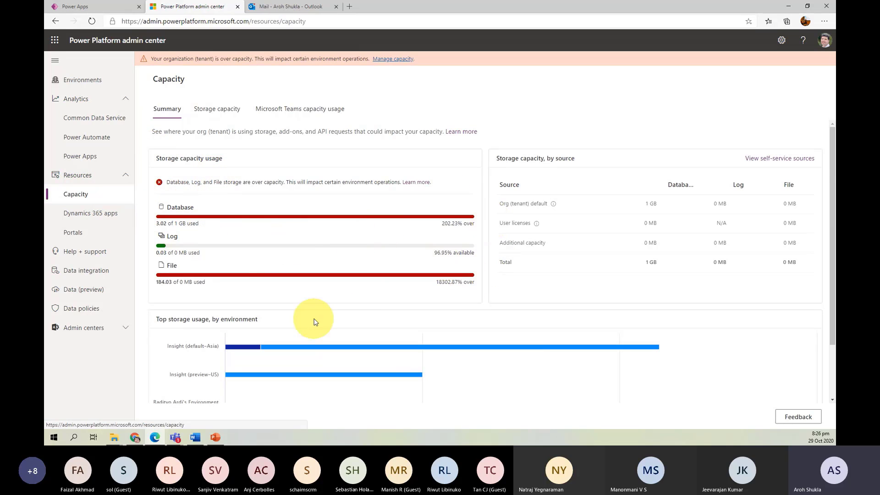
{"action": "left_click", "coordinate": [281, 116]}
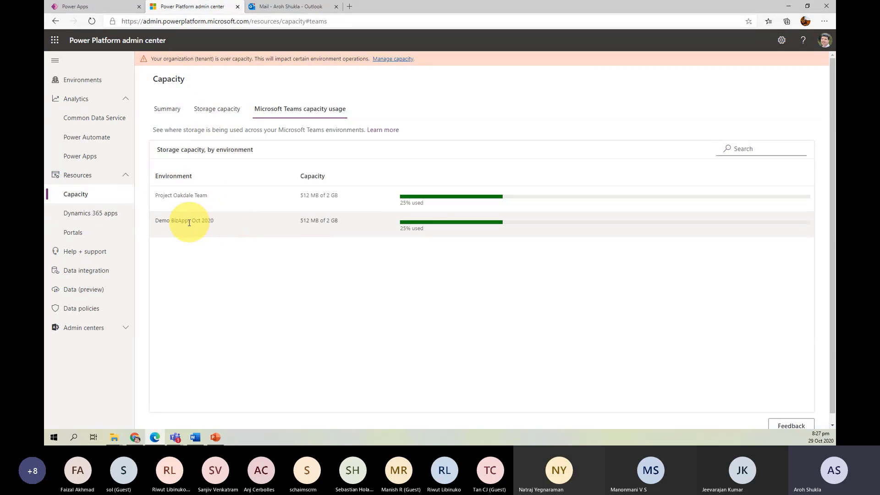
{"action": "left_click_drag", "start_coordinate": [155, 221], "coordinate": [182, 221]}
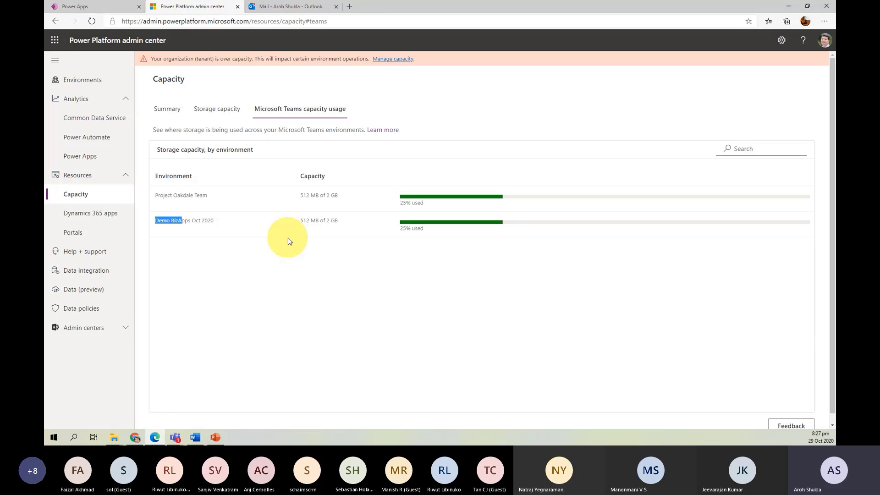
{"action": "left_click", "coordinate": [207, 111]}
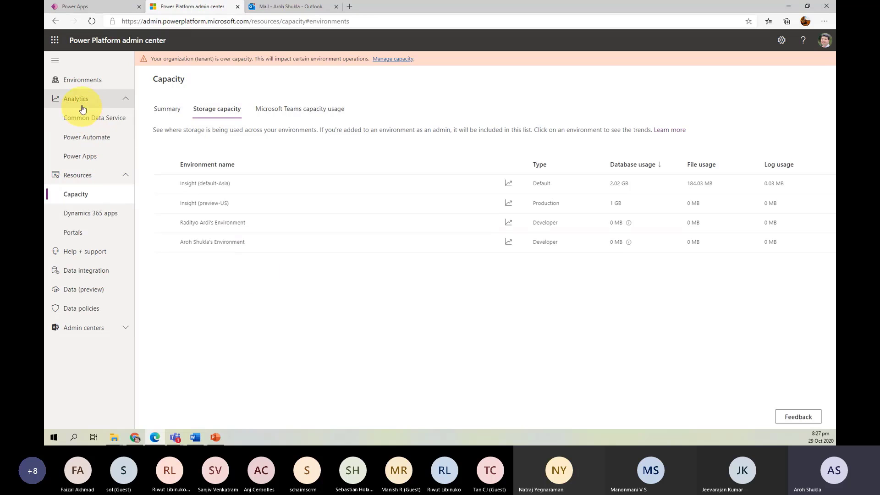
- Return to the environments list and open the details of the Demo BizApps Oct 2020 environment
{"action": "left_click", "coordinate": [85, 82]}
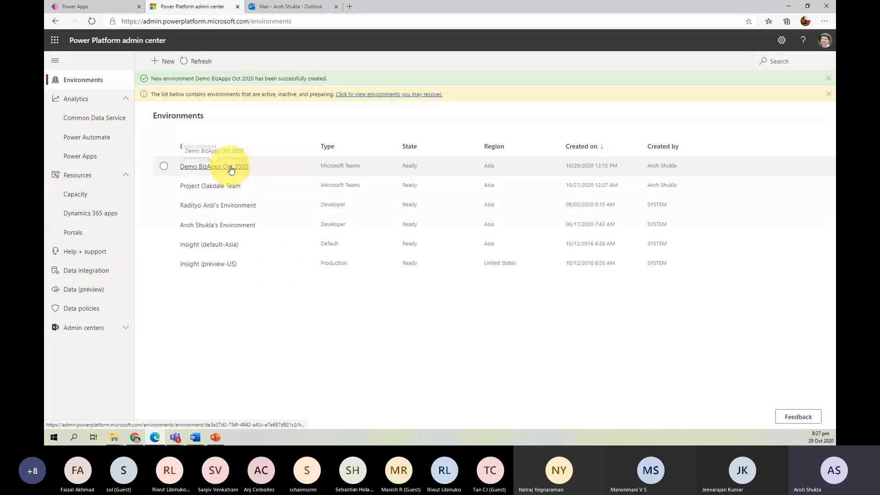
{"action": "left_click", "coordinate": [230, 168]}
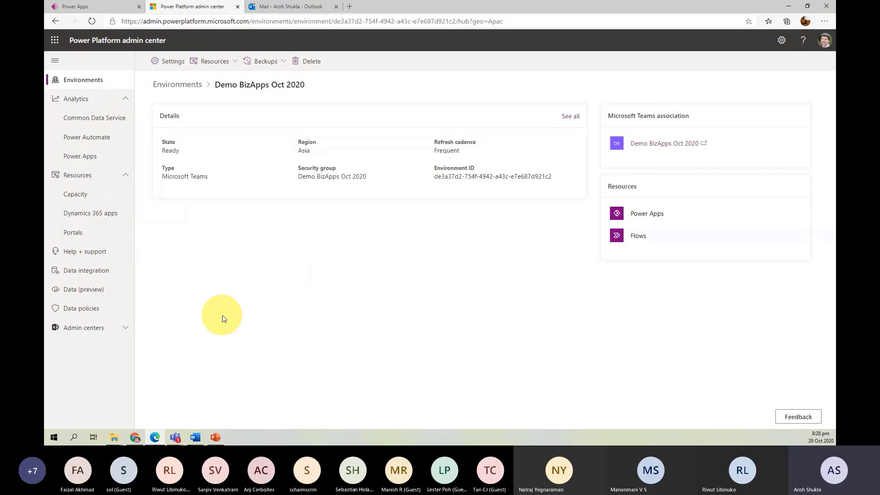
- Switch to Teams, open the HelpDesk App in the Project Oakdale Team's General channel and reduce the zoom
{"action": "left_click", "coordinate": [179, 437]}
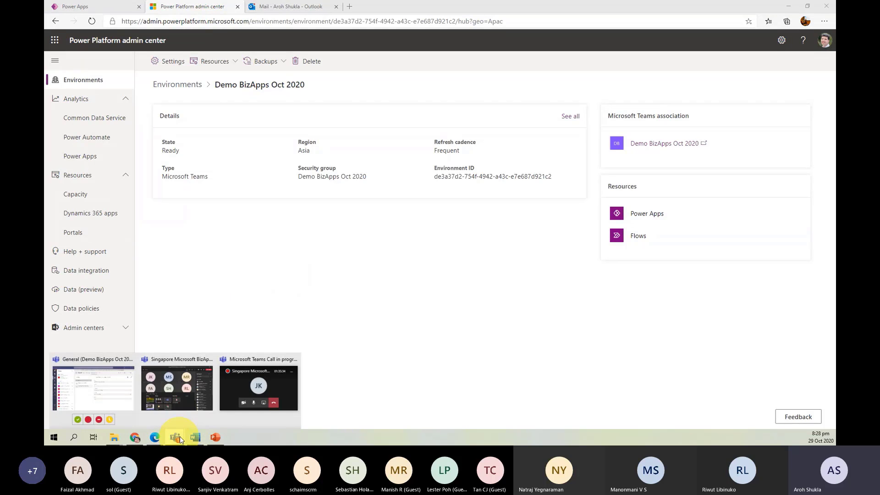
{"action": "left_click", "coordinate": [116, 396]}
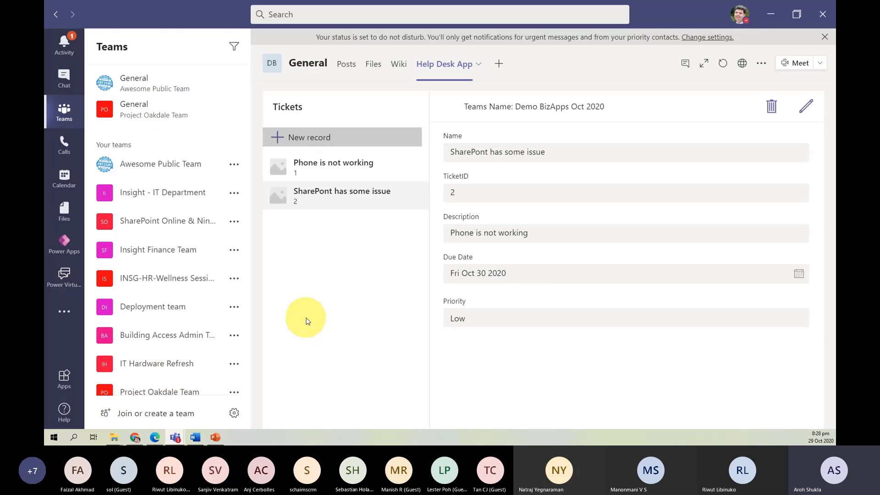
{"action": "key", "text": "ctrl+minus"}
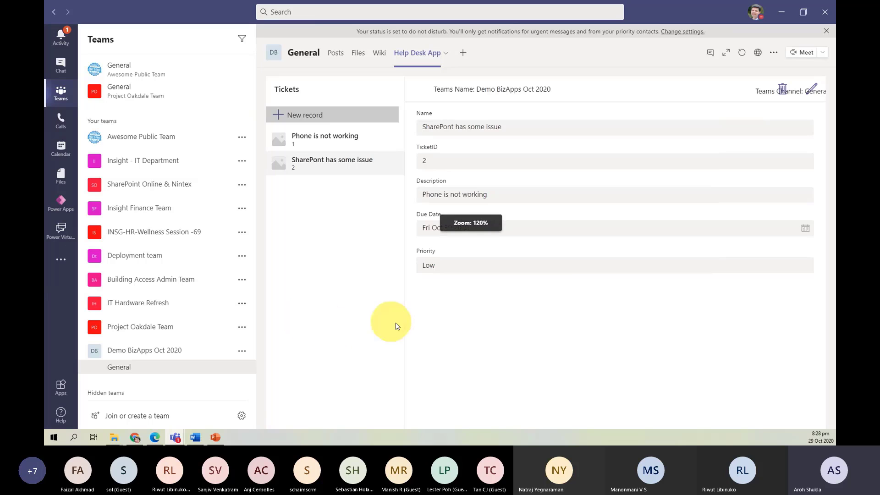
{"action": "left_click", "coordinate": [135, 97]}
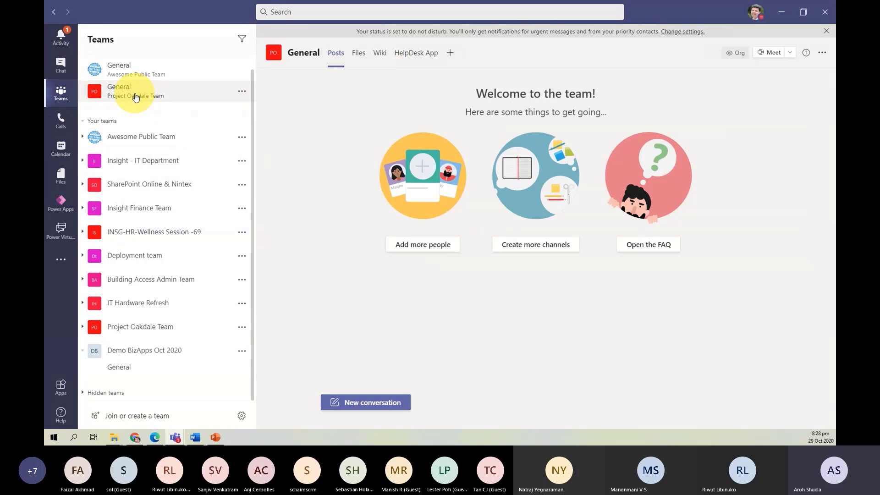
{"action": "left_click", "coordinate": [408, 55]}
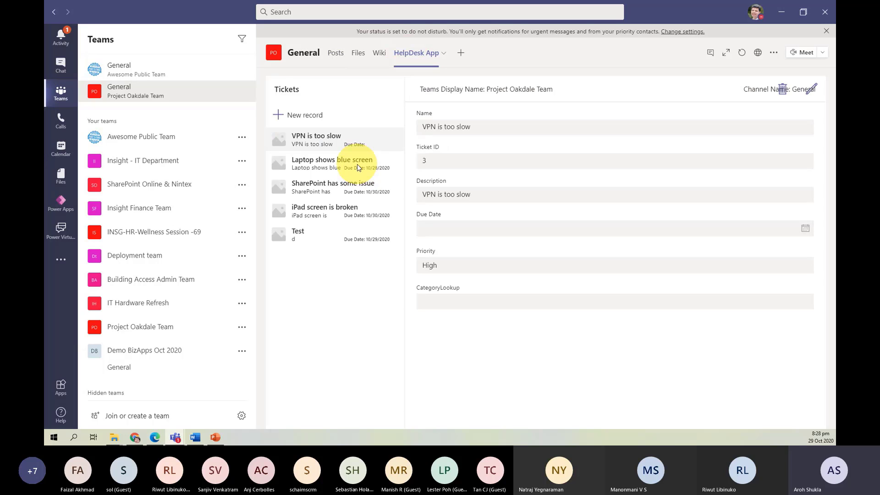
{"action": "key", "text": "ctrl+minus"}
{"action": "key", "text": "ctrl+minus"}
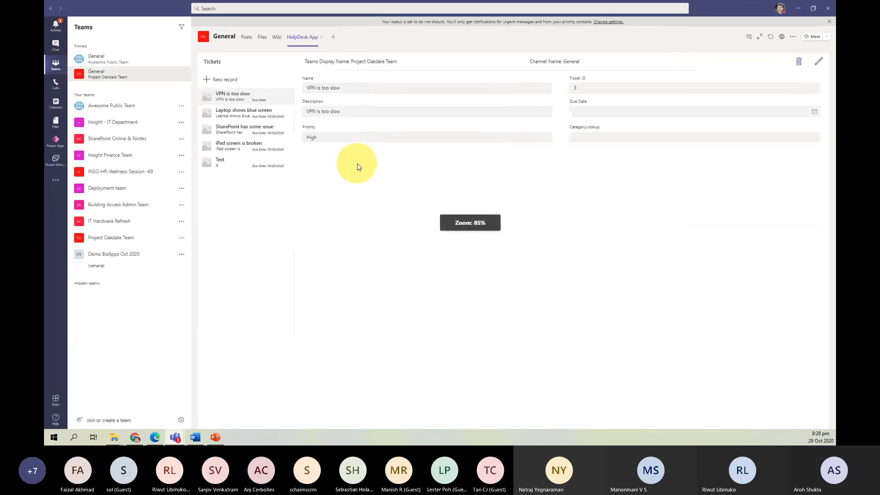
{"action": "key", "text": "ctrl+equal"}
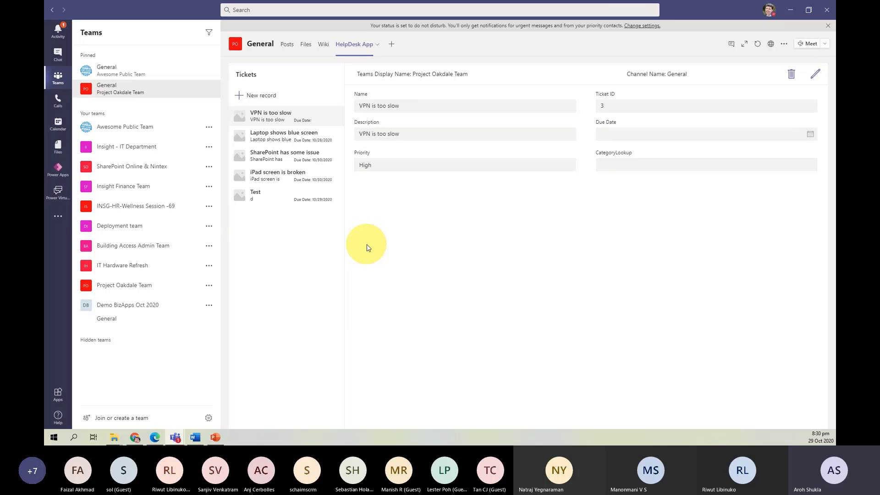
- Start a new ticket record named "Access card does work" and copy that name into its description
{"action": "left_click", "coordinate": [276, 96]}
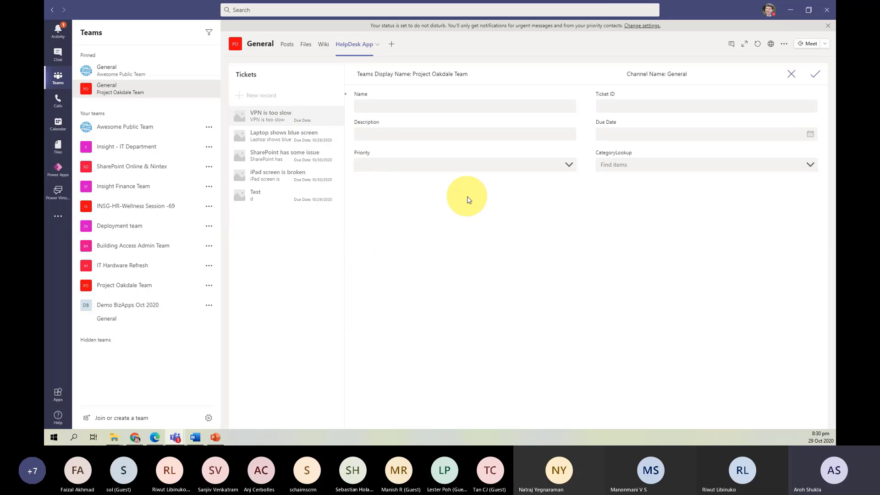
{"action": "left_click", "coordinate": [406, 107]}
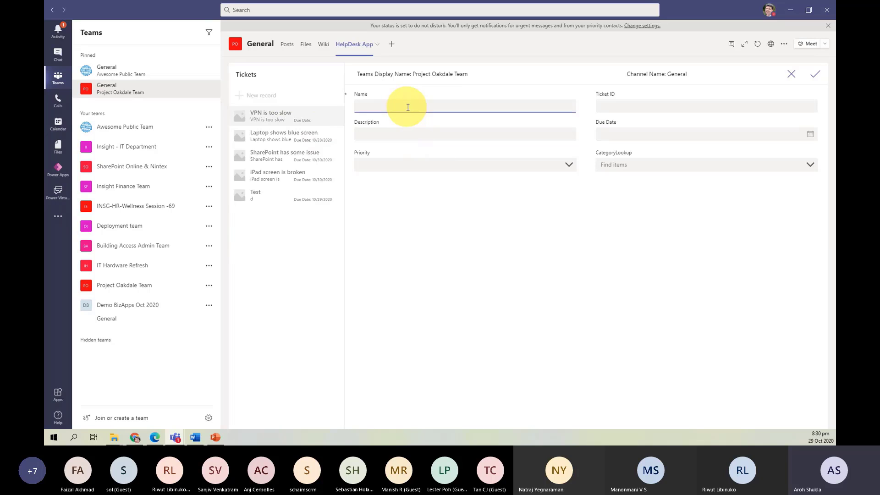
{"action": "type", "text": "Access card"}
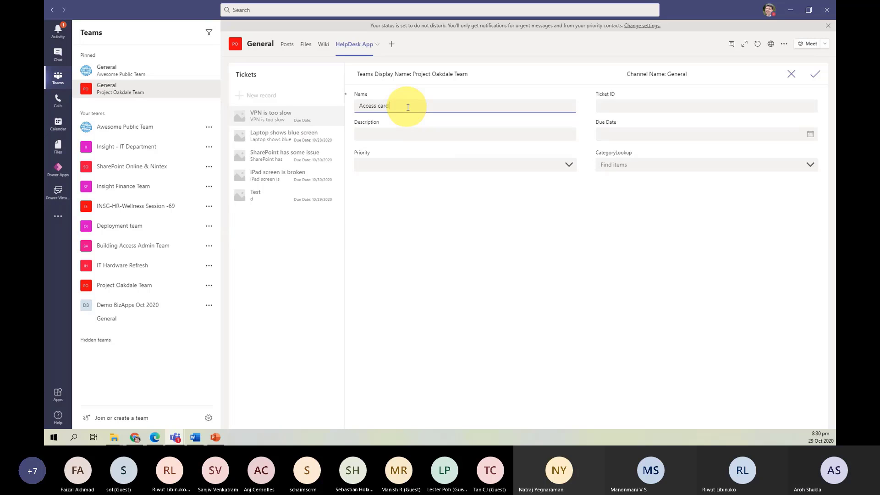
{"action": "type", "text": " does work"}
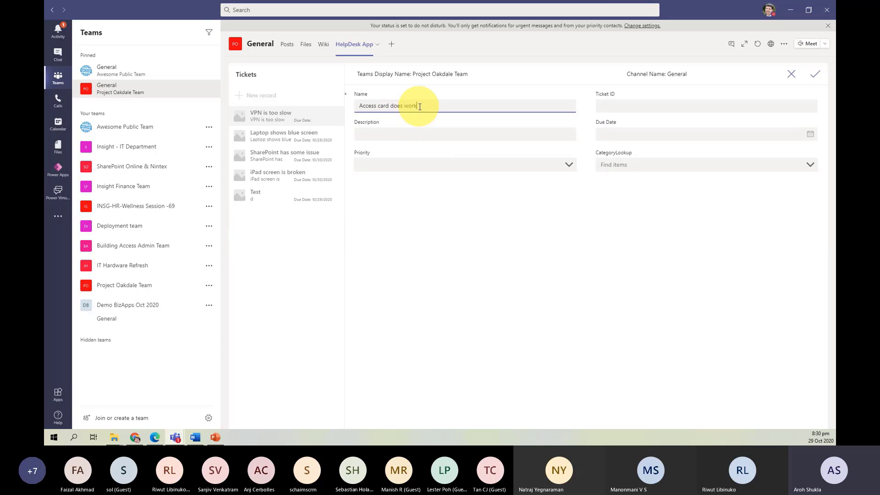
{"action": "left_click_drag", "start_coordinate": [412, 105], "coordinate": [358, 114]}
{"action": "key", "text": "ctrl+c"}
{"action": "left_click", "coordinate": [404, 138]}
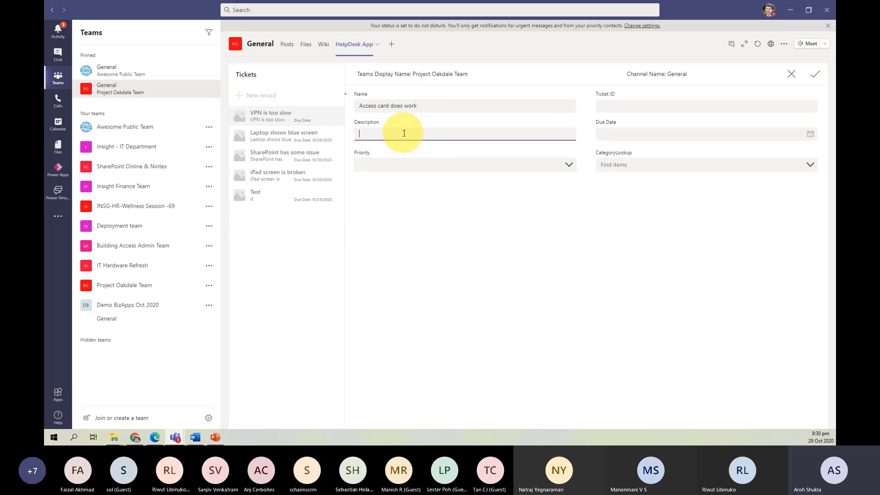
{"action": "key", "text": "ctrl+v"}
- Set the new ticket's due date to Mon Nov 02 2020
{"action": "left_click", "coordinate": [683, 133]}
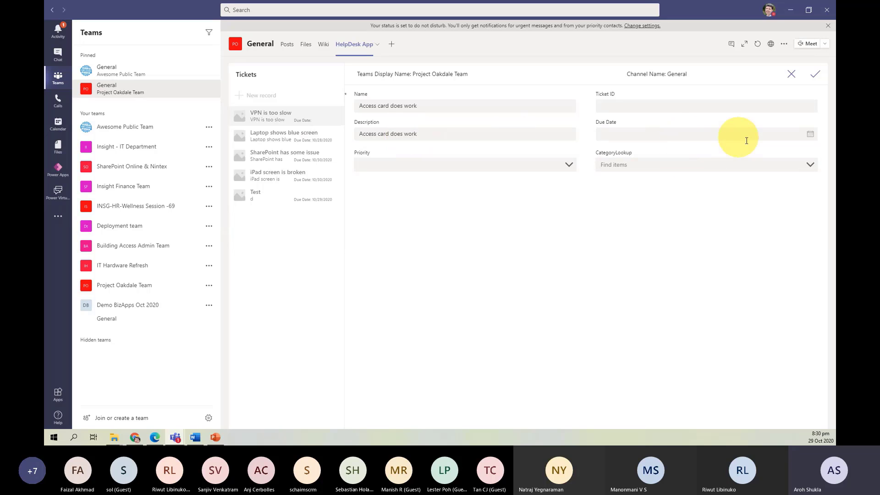
{"action": "left_click", "coordinate": [806, 134]}
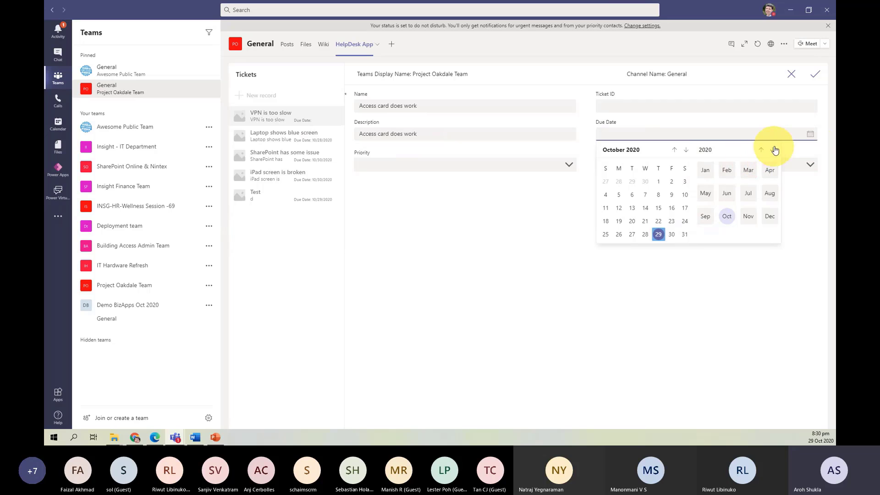
{"action": "left_click", "coordinate": [748, 215]}
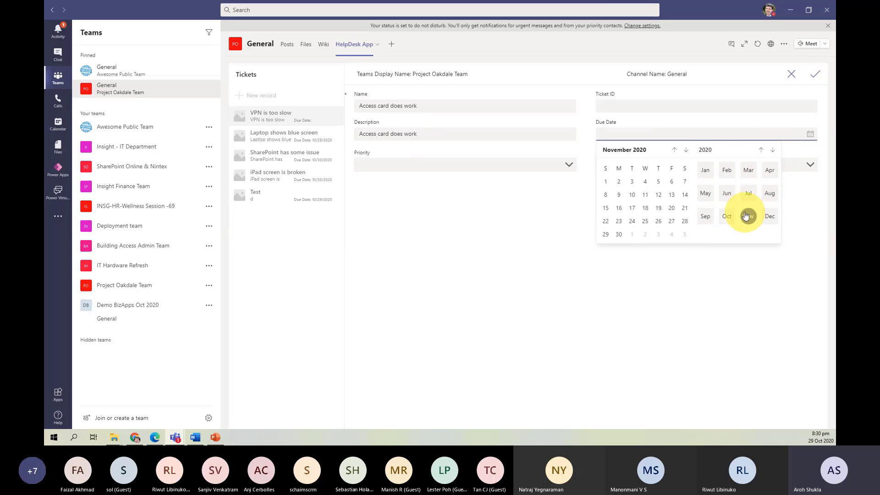
{"action": "left_click", "coordinate": [619, 181]}
- Set the new ticket's priority to High and its CategoryLookup to IT
{"action": "left_click", "coordinate": [543, 166]}
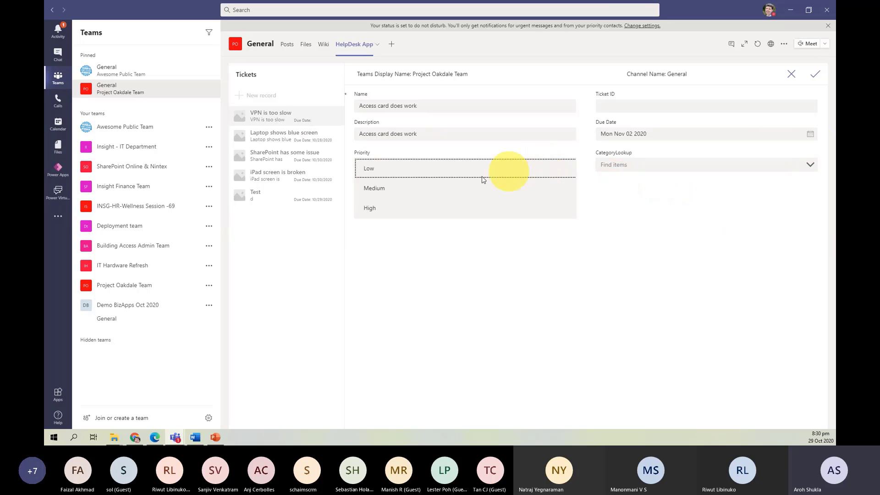
{"action": "left_click", "coordinate": [369, 209]}
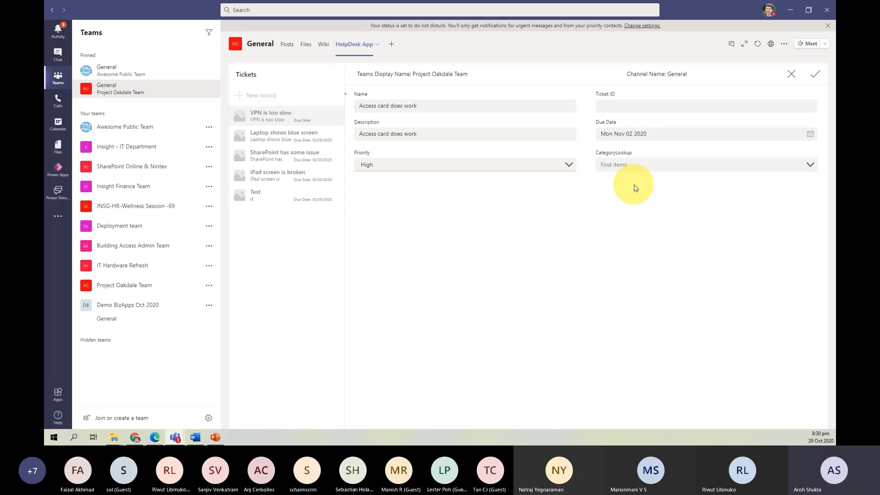
{"action": "left_click", "coordinate": [700, 164]}
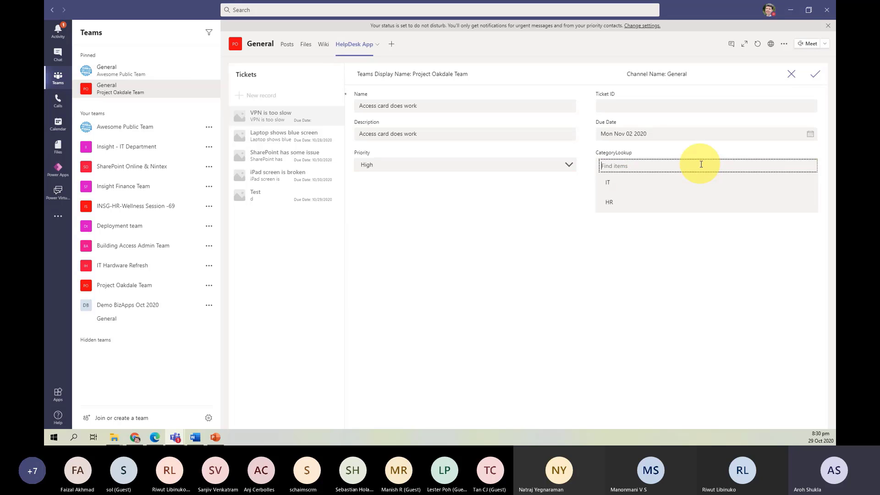
{"action": "left_click", "coordinate": [608, 185]}
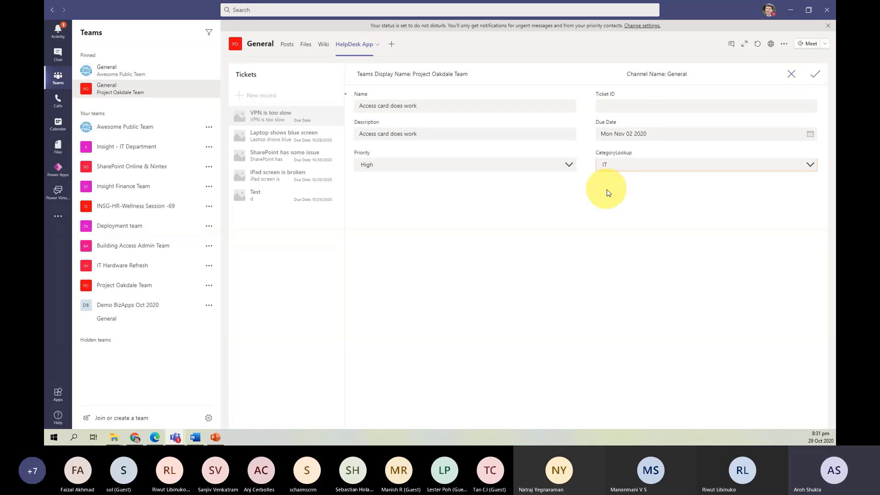
- Save the access card ticket and open its record in the Tickets list to check the Ticket ID
{"action": "left_click", "coordinate": [814, 76]}
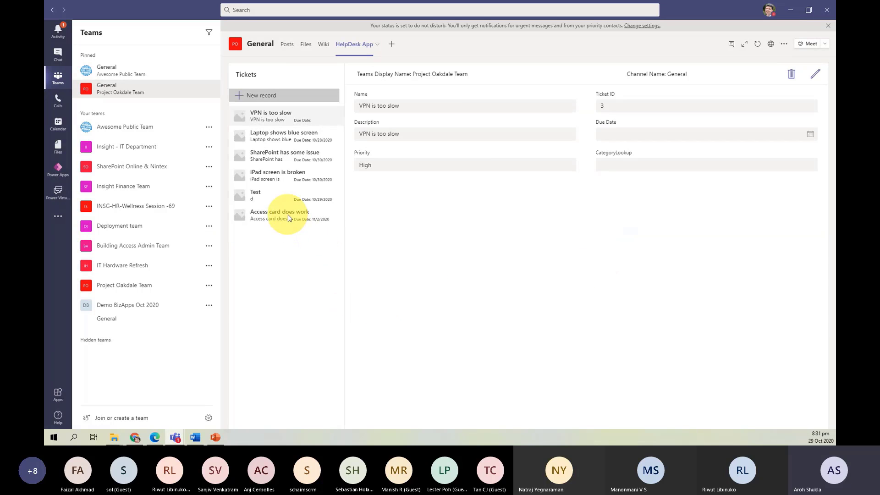
{"action": "left_click", "coordinate": [288, 217]}
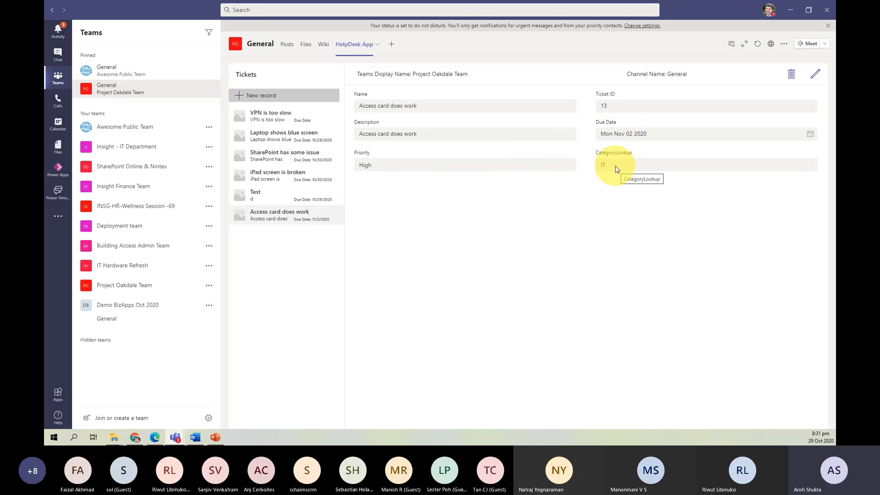
{"action": "double_click", "coordinate": [601, 104]}
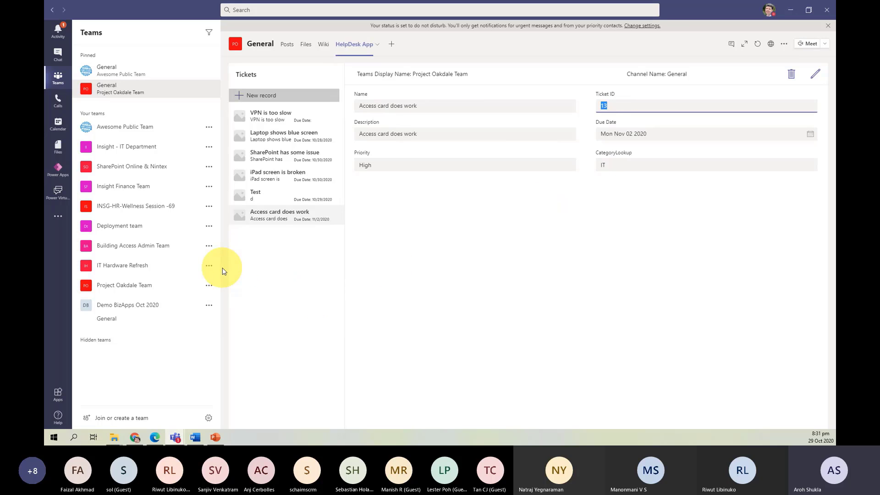
- Open the Help Desk Bot of the Project Oakdale Team in Power Virtual Agents
{"action": "left_click", "coordinate": [58, 193]}
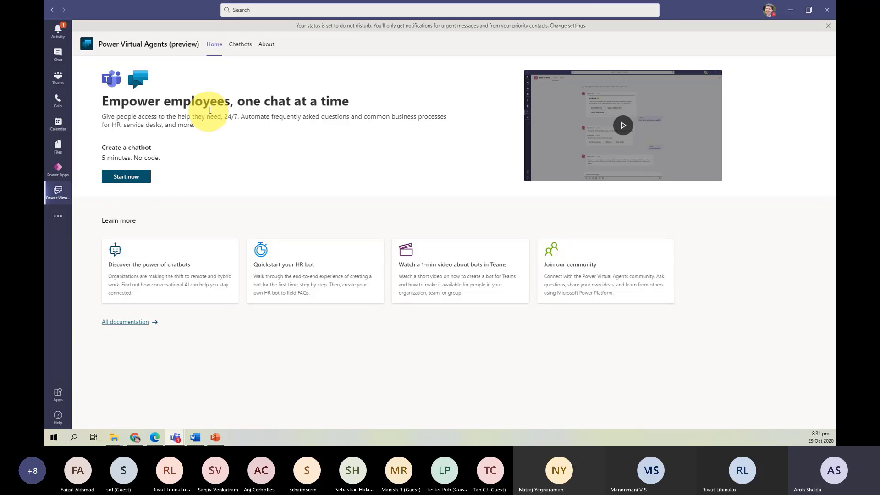
{"action": "left_click", "coordinate": [240, 44]}
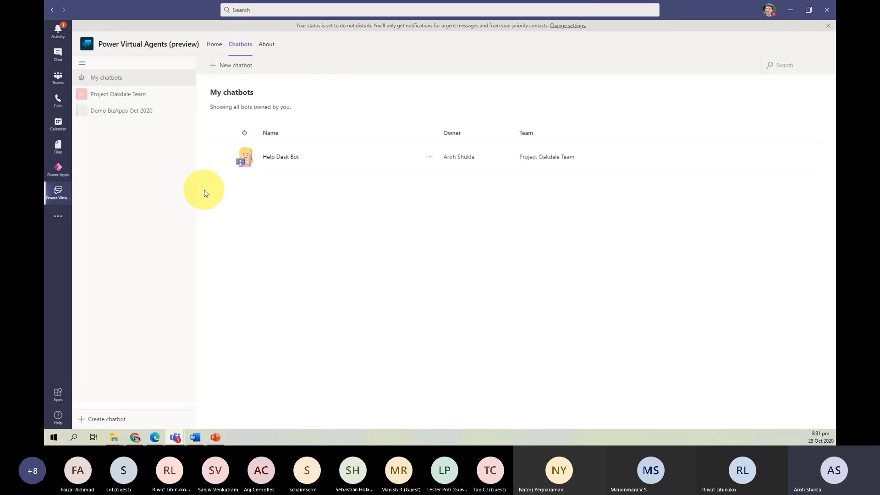
{"action": "left_click", "coordinate": [133, 96]}
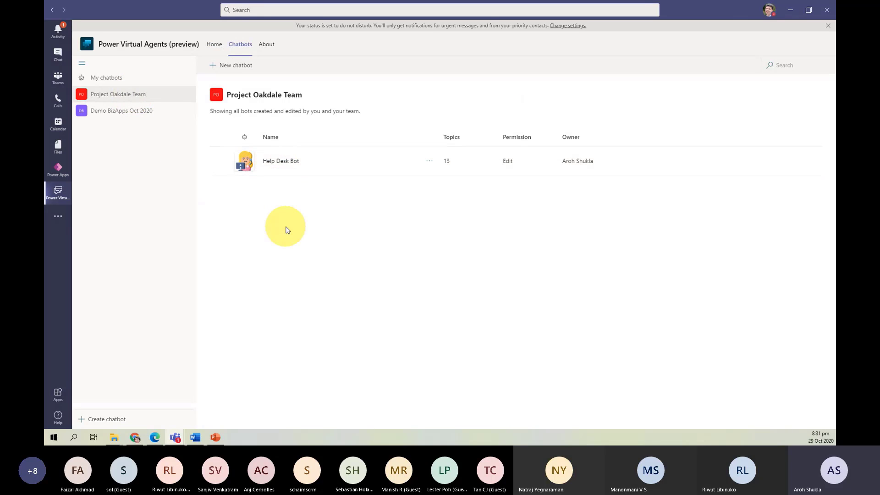
{"action": "left_click", "coordinate": [276, 161]}
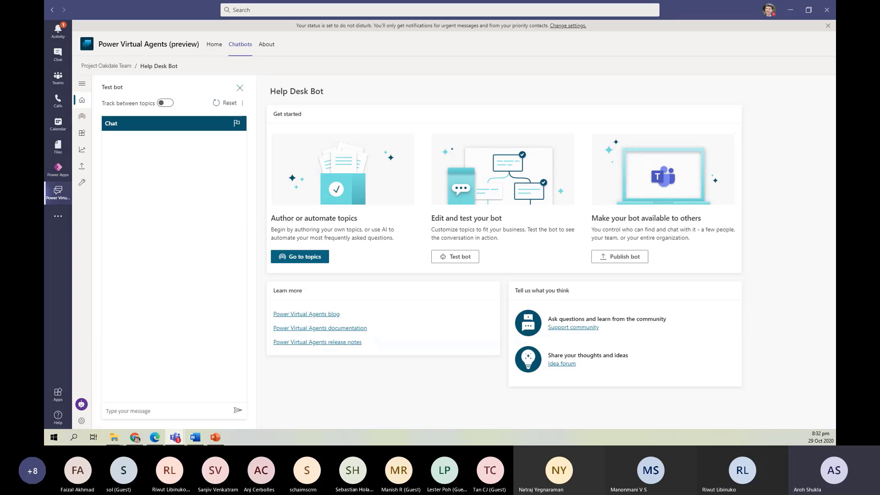
- Turn on tracking between topics in the test chat and open the Help desk topic in the authoring canvas
{"action": "left_click", "coordinate": [165, 102]}
{"action": "left_click", "coordinate": [299, 256]}
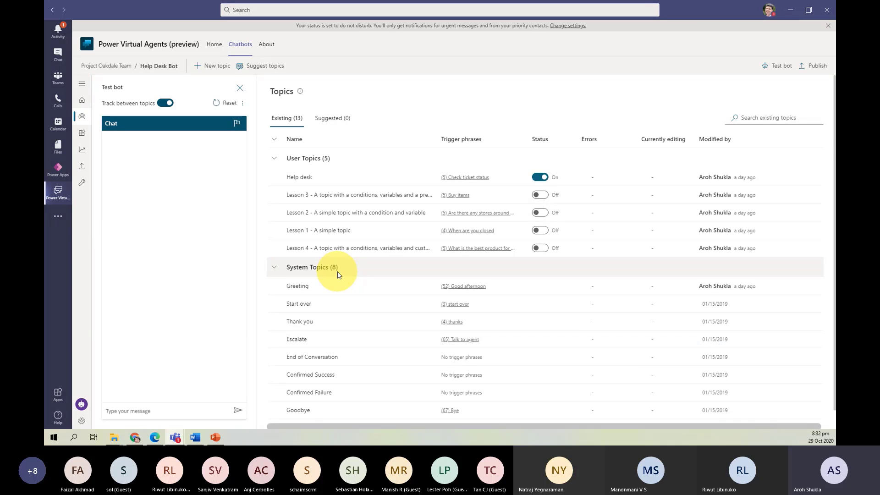
{"action": "left_click", "coordinate": [302, 178]}
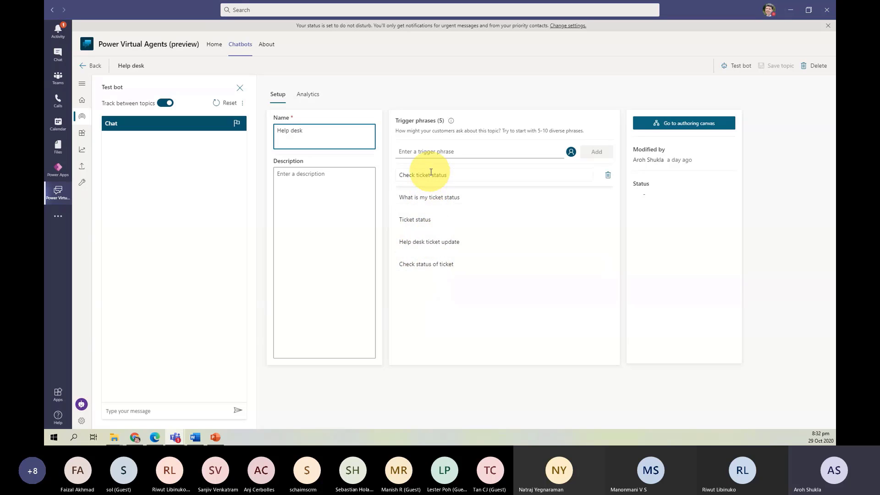
{"action": "left_click", "coordinate": [666, 128]}
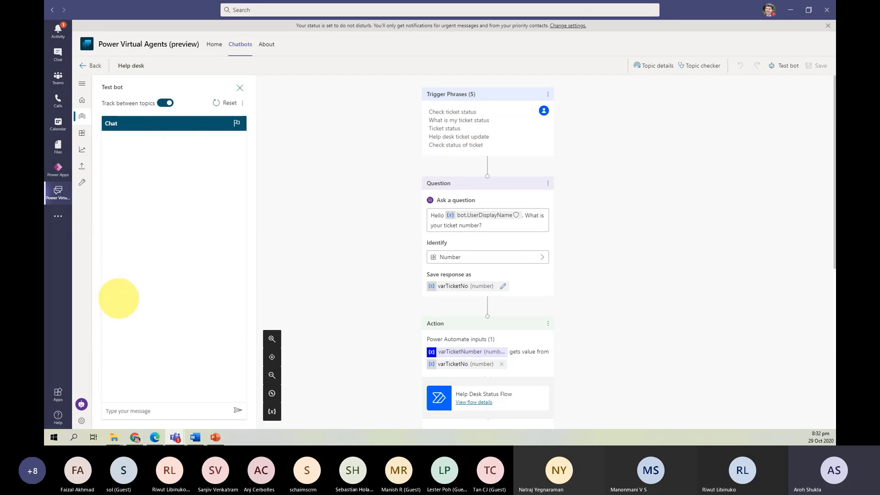
- Send the greeting "Hello" to the Help Desk Bot in the test chat
{"action": "left_click", "coordinate": [131, 410]}
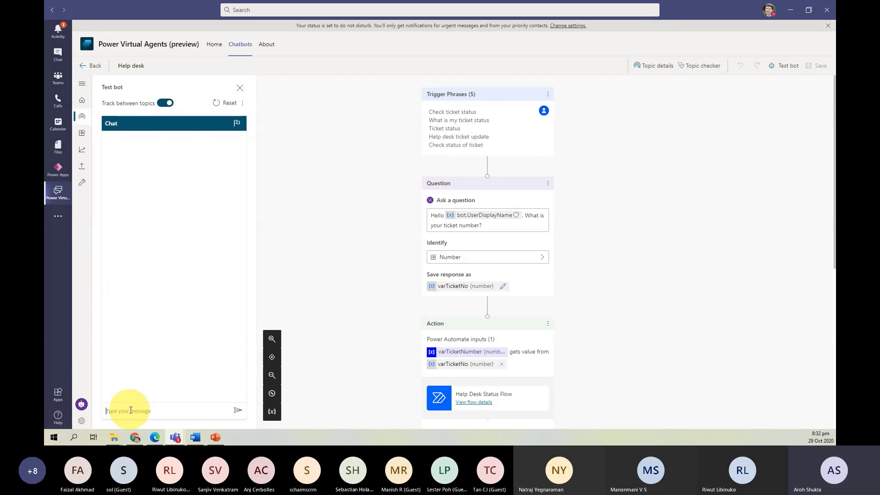
{"action": "type", "text": "Hello"}
{"action": "key", "text": "Return"}
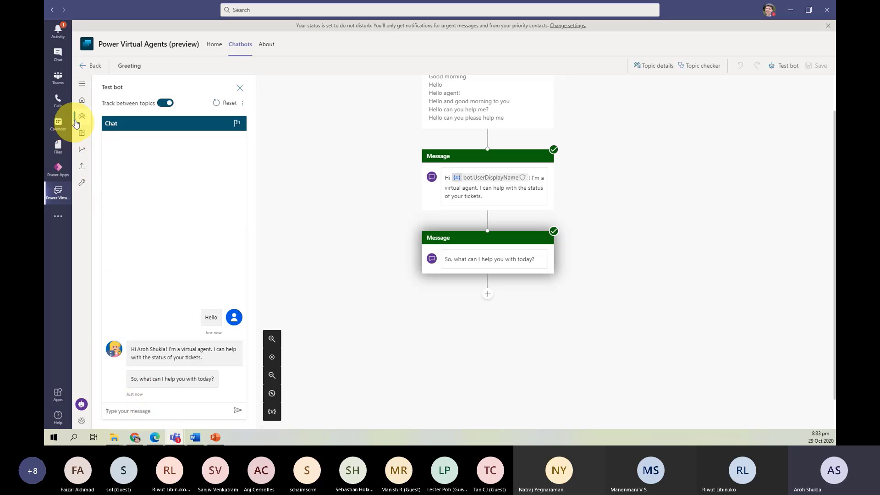
- Open the "Access card does work" record in the HelpDesk App to check its Ticket ID
{"action": "left_click", "coordinate": [60, 81]}
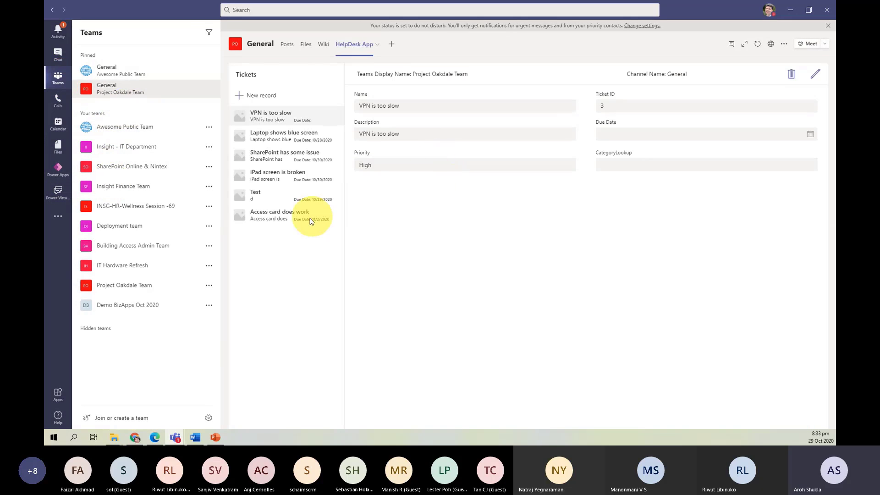
{"action": "left_click", "coordinate": [286, 219]}
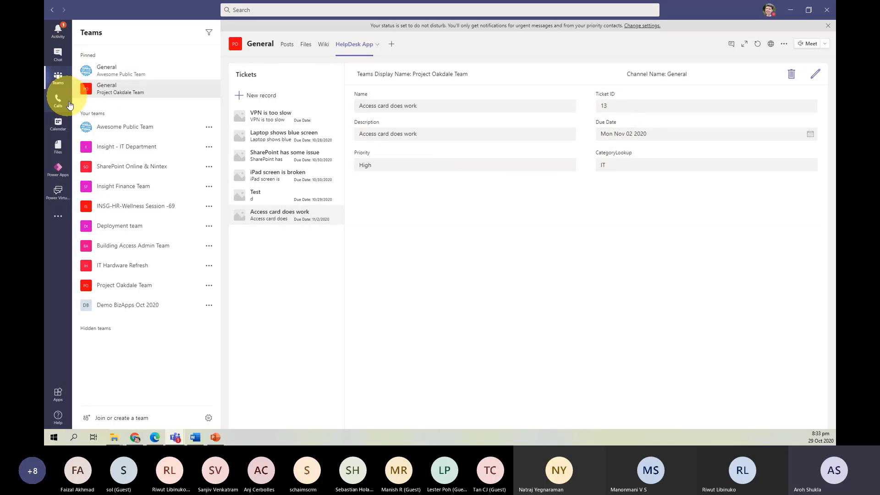
- Reopen the Help Desk Bot in Power Virtual Agents and bring up its Help desk topic in the authoring canvas
{"action": "left_click", "coordinate": [57, 193]}
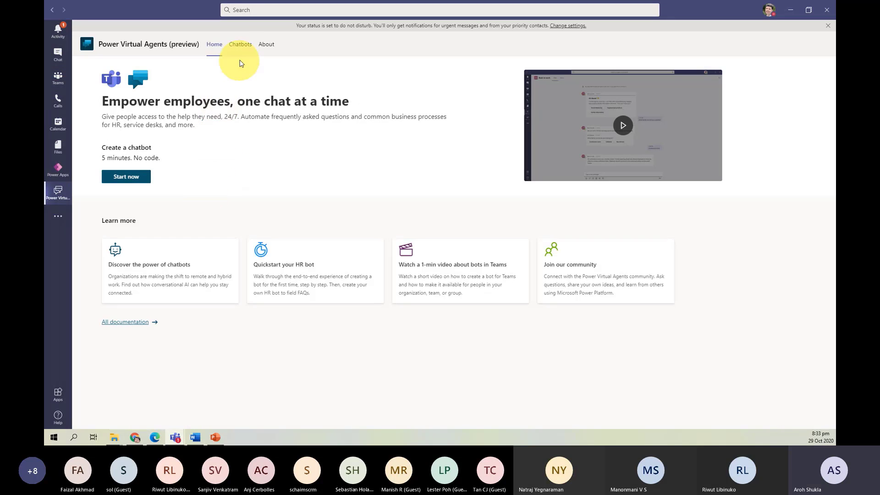
{"action": "left_click", "coordinate": [241, 45]}
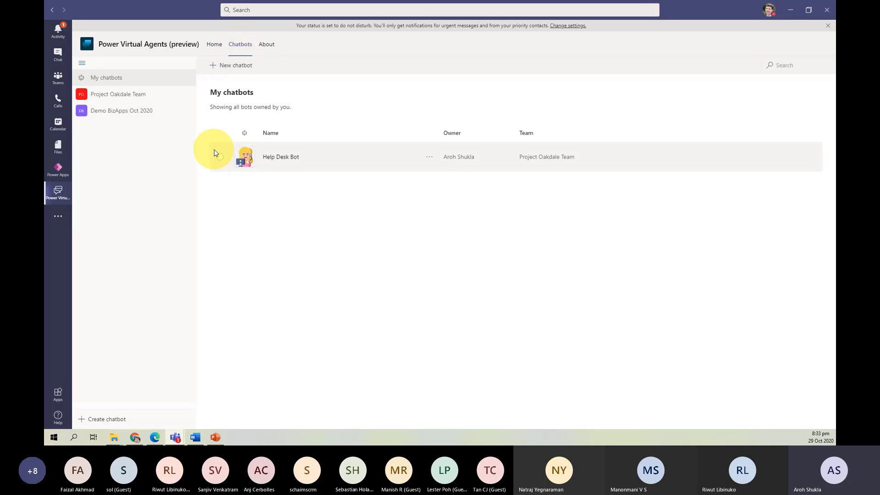
{"action": "left_click", "coordinate": [274, 157]}
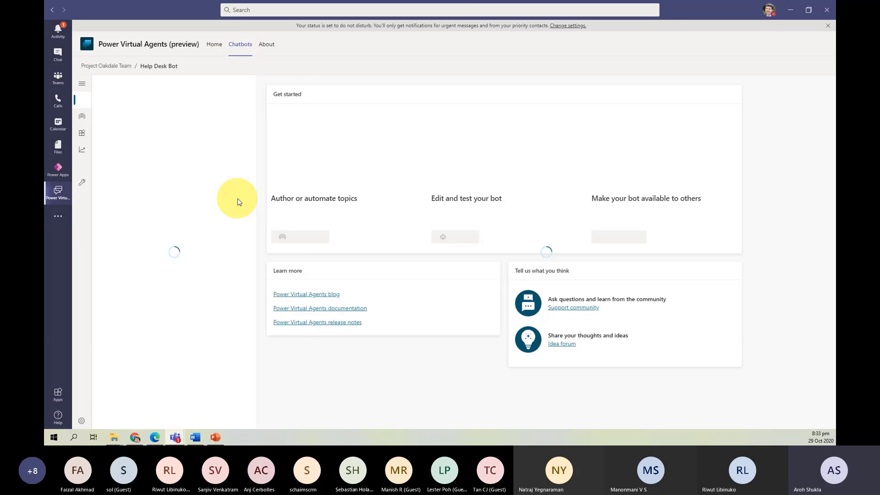
{"action": "left_click", "coordinate": [297, 257]}
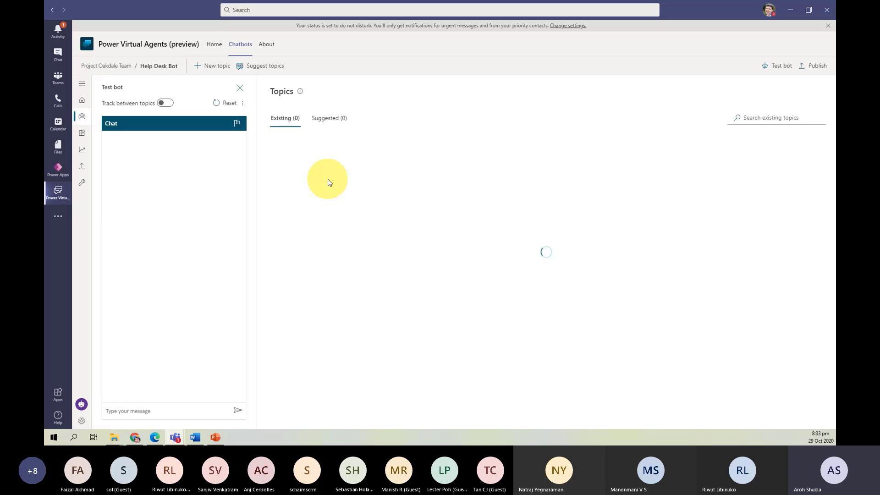
{"action": "left_click", "coordinate": [306, 179]}
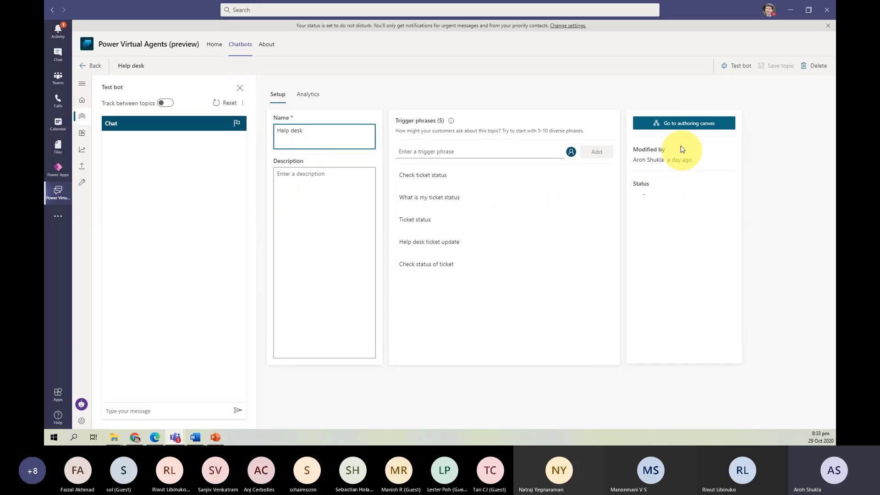
{"action": "left_click", "coordinate": [670, 124]}
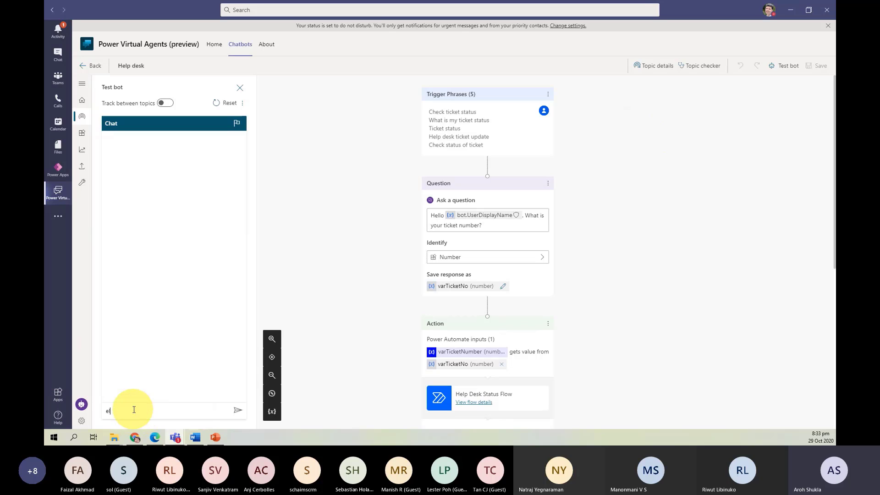
- Greet the test bot with "Hello" and send it the misspelled question "What is my ticket statiss"
{"action": "type", "text": "Hello"}
{"action": "key", "text": "Return"}
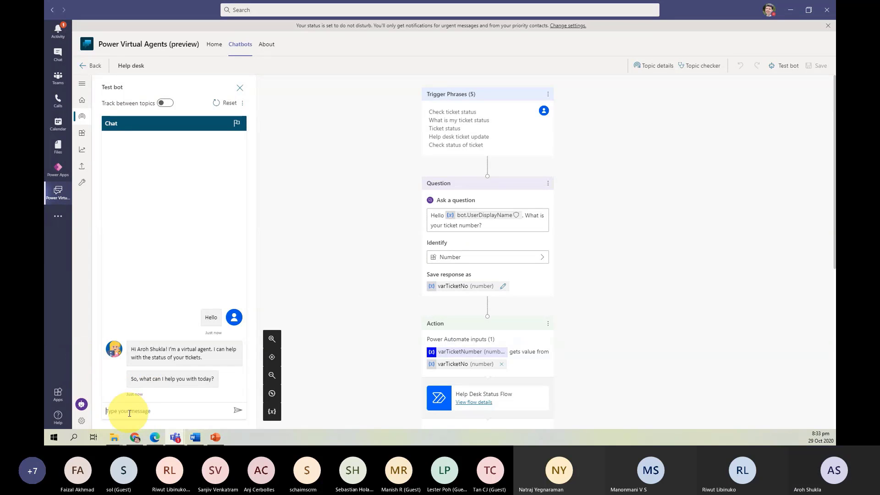
{"action": "type", "text": "What is"}
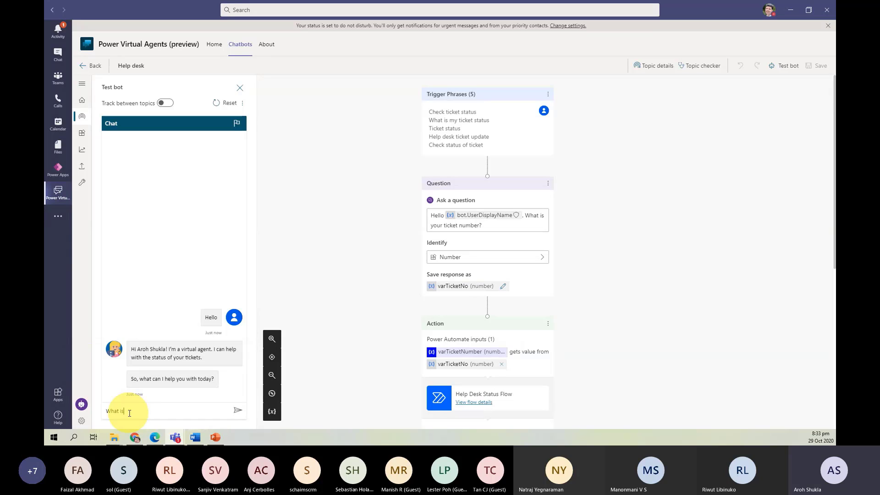
{"action": "type", "text": " my ticket ststa"}
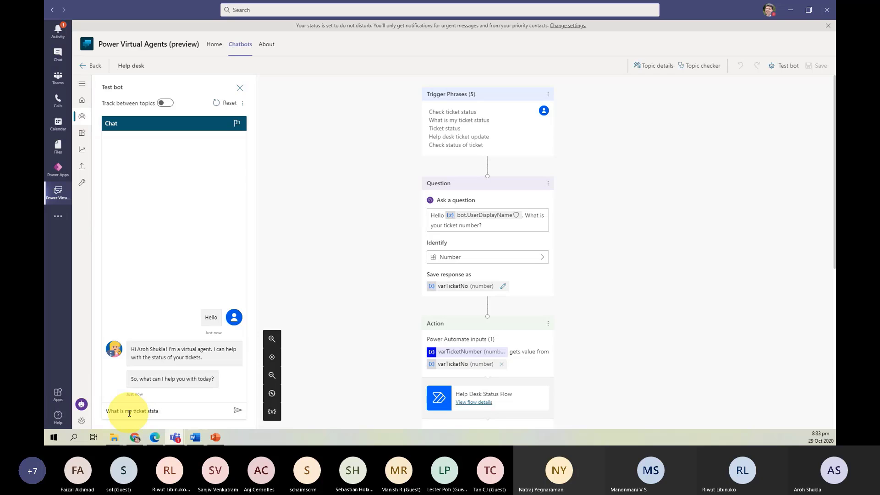
{"action": "key", "text": "BackSpace"}
{"action": "key", "text": "BackSpace"}
{"action": "key", "text": "BackSpace"}
{"action": "key", "text": "BackSpace"}
{"action": "key", "text": "BackSpace"}
{"action": "type", "text": "status"}
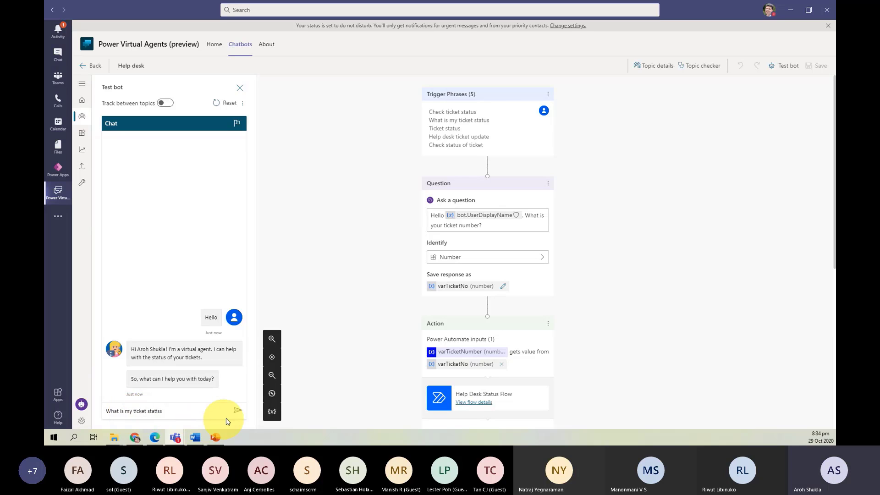
{"action": "left_click", "coordinate": [237, 410]}
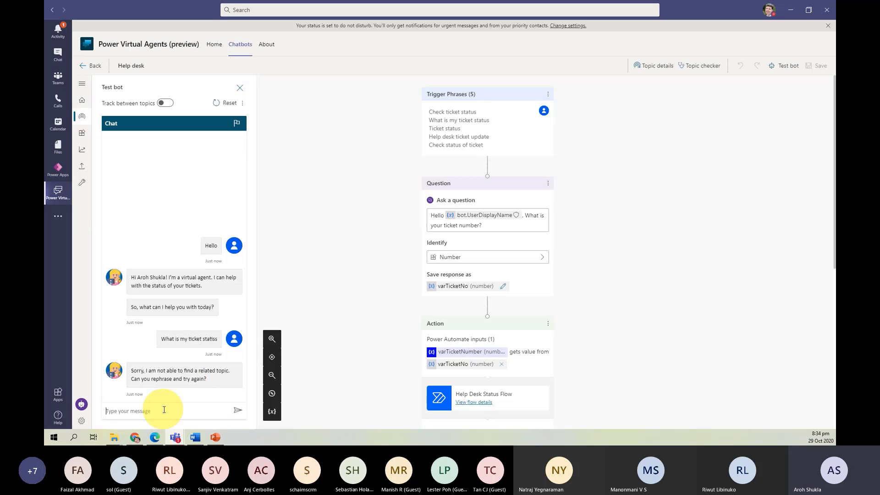
- Ask the test bot "what is my ticket status" and answer its ticket number question with "thirteen"
{"action": "type", "text": "what is my ticket status"}
{"action": "key", "text": "Return"}
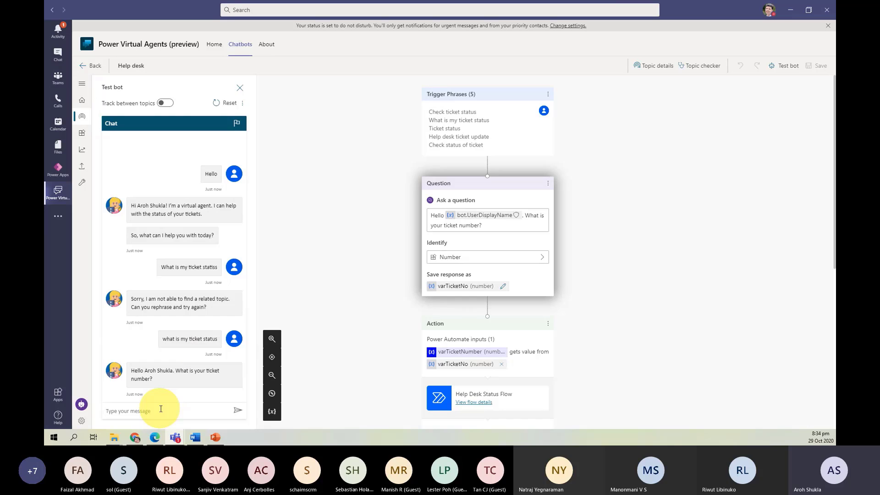
{"action": "type", "text": "thri"}
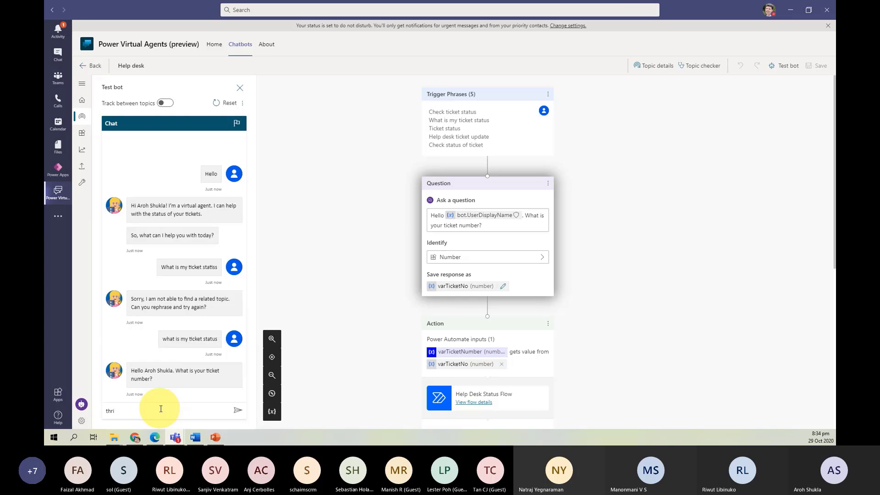
{"action": "key", "text": "BackSpace"}
{"action": "key", "text": "BackSpace"}
{"action": "key", "text": "BackSpace"}
{"action": "key", "text": "BackSpace"}
{"action": "type", "text": "13"}
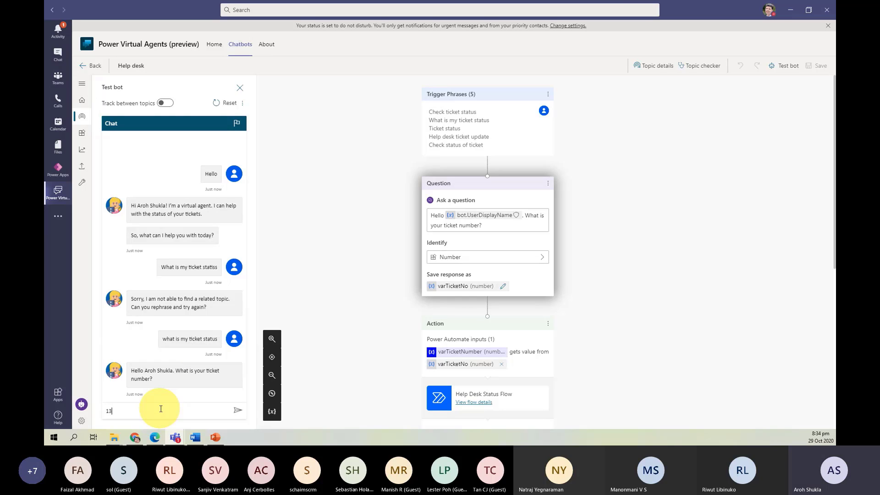
{"action": "key", "text": "BackSpace"}
{"action": "key", "text": "BackSpace"}
{"action": "type", "text": "thirteen"}
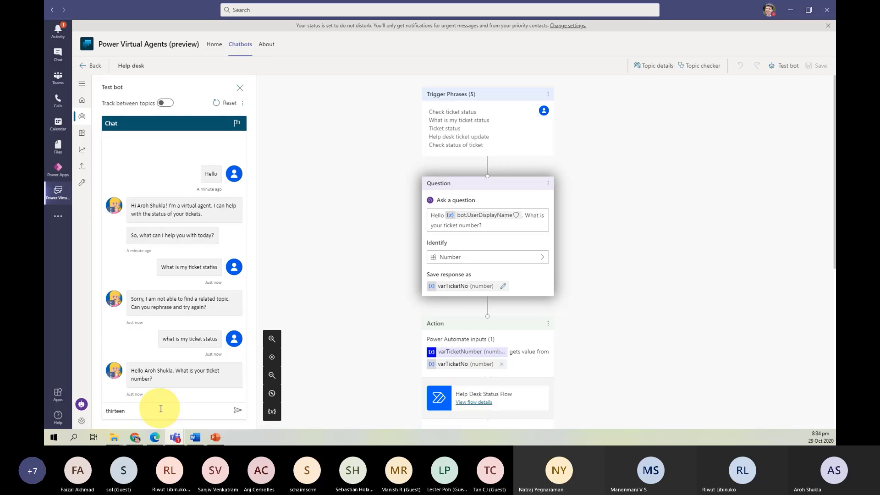
{"action": "key", "text": "Return"}
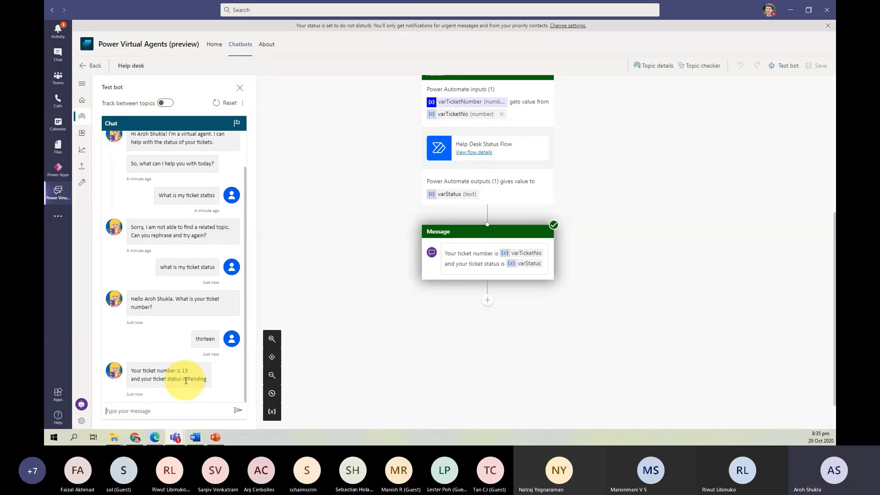
- Switch to Outlook in the browser and approve the newest "INSG - New Ticket IT" request with the comment "Okay."
{"action": "left_click", "coordinate": [155, 437]}
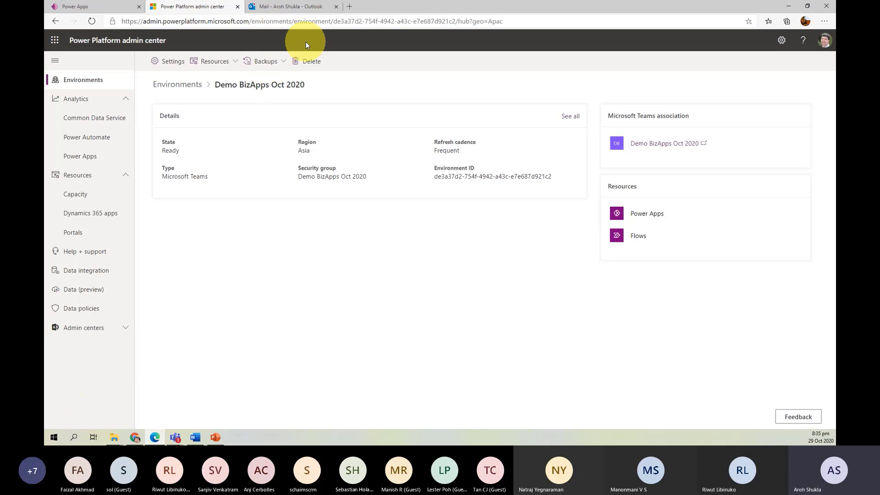
{"action": "left_click", "coordinate": [295, 9]}
{"action": "left_click", "coordinate": [271, 119]}
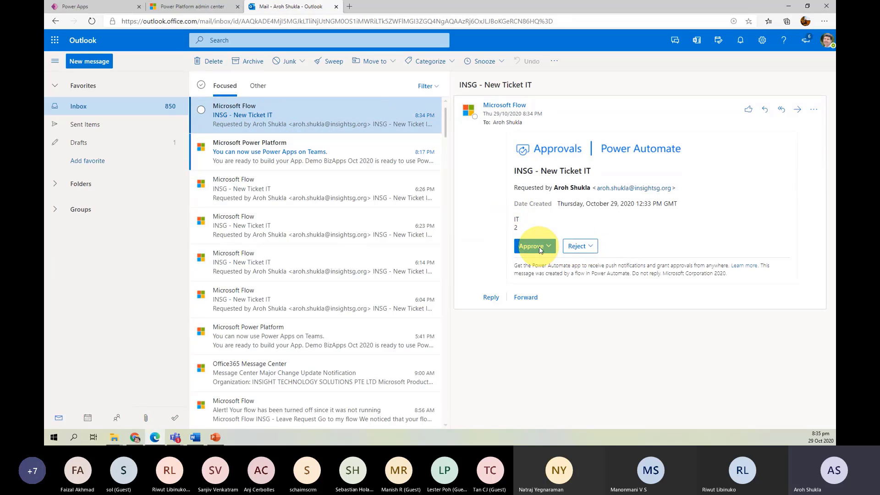
{"action": "left_click", "coordinate": [540, 249]}
{"action": "left_click", "coordinate": [536, 259]}
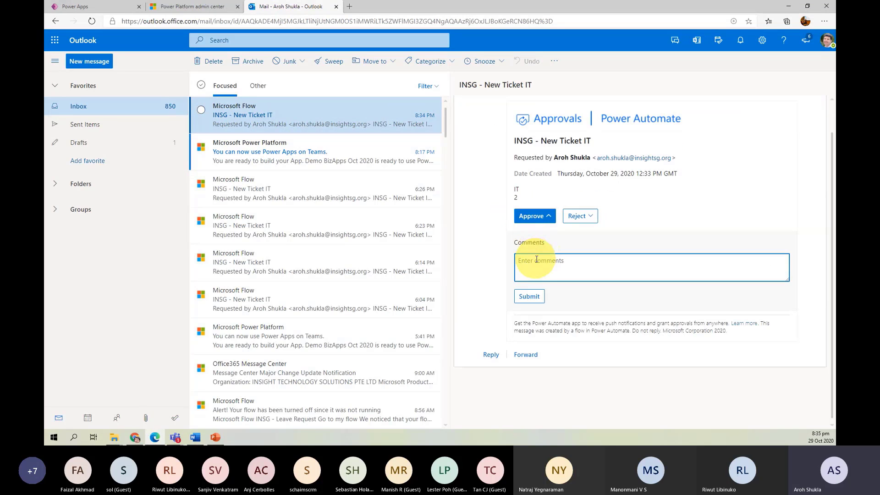
{"action": "type", "text": "Ok"}
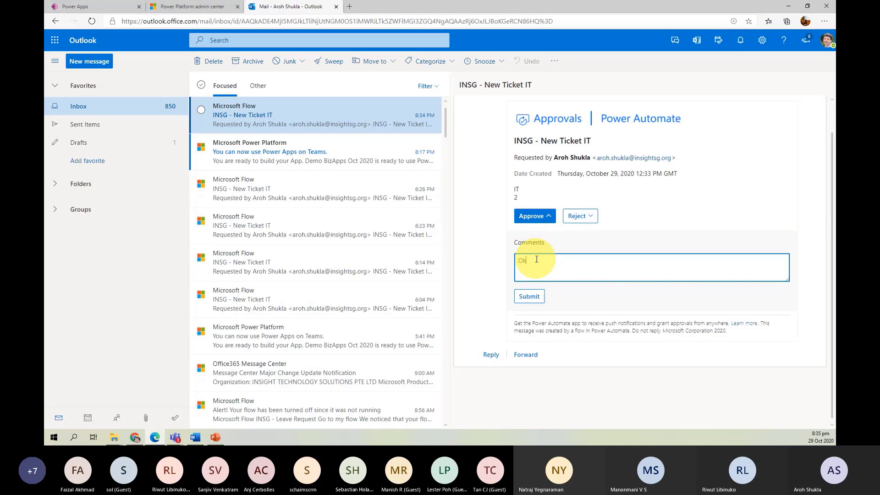
{"action": "type", "text": "ay."}
{"action": "left_click", "coordinate": [529, 296]}
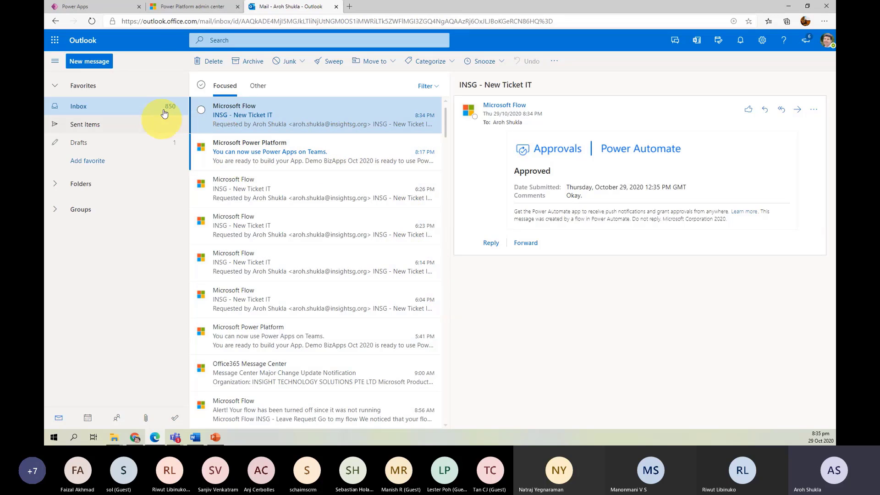
- Switch back to Teams and open the "Access card does work" record in the HelpDesk App to review its details
{"action": "left_click", "coordinate": [70, 7]}
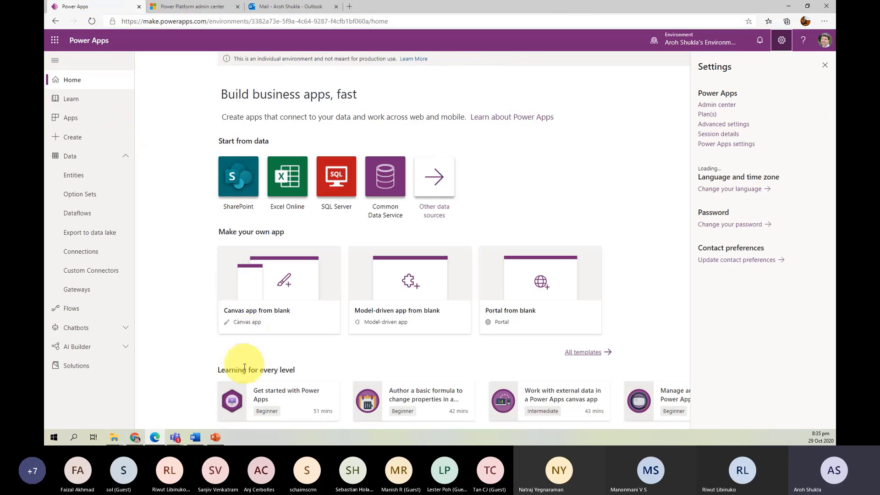
{"action": "left_click", "coordinate": [182, 428]}
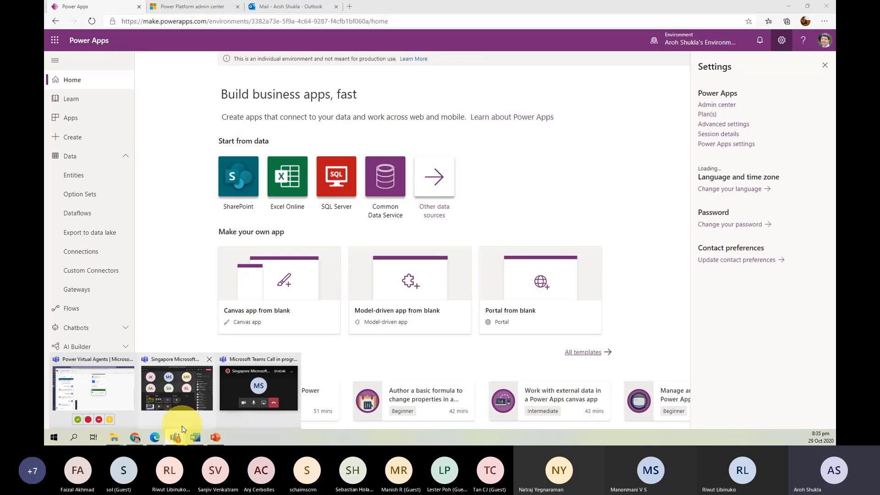
{"action": "left_click", "coordinate": [102, 385]}
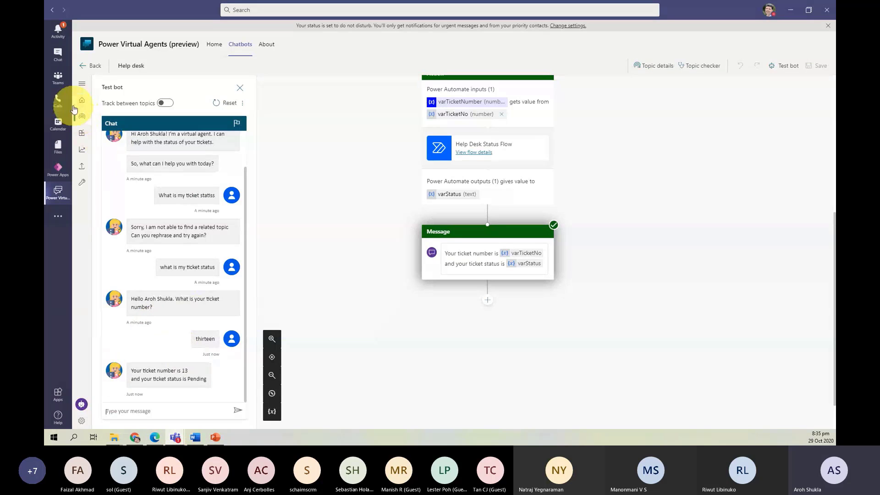
{"action": "left_click", "coordinate": [58, 76]}
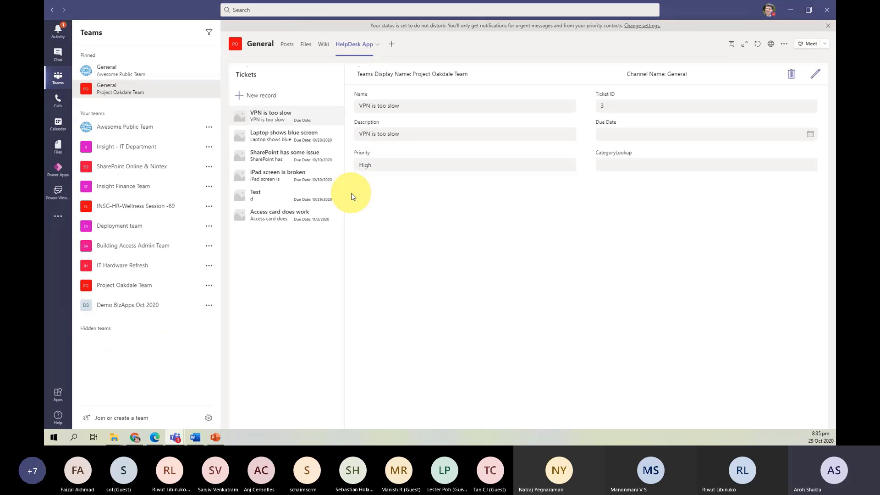
{"action": "left_click", "coordinate": [292, 221]}
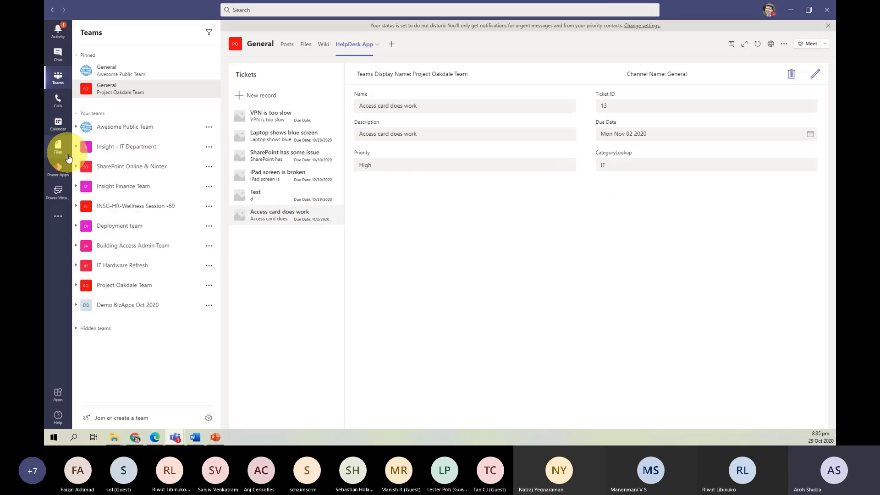
- Open the Help Desk Bot from the chatbots in Power Virtual Agents
{"action": "left_click", "coordinate": [58, 192]}
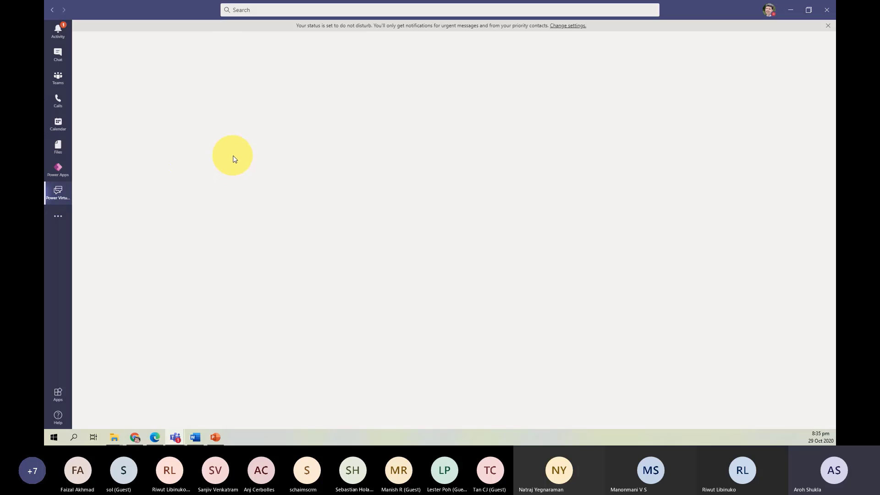
{"action": "left_click", "coordinate": [239, 45]}
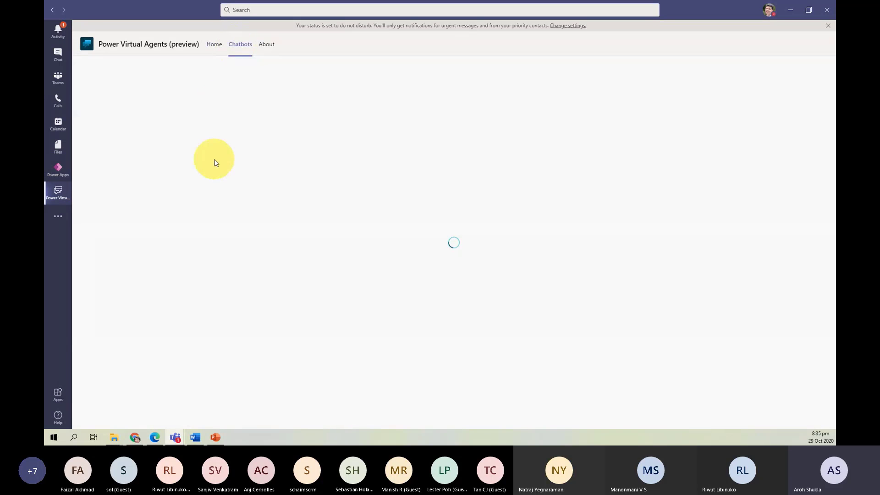
{"action": "left_click", "coordinate": [271, 157]}
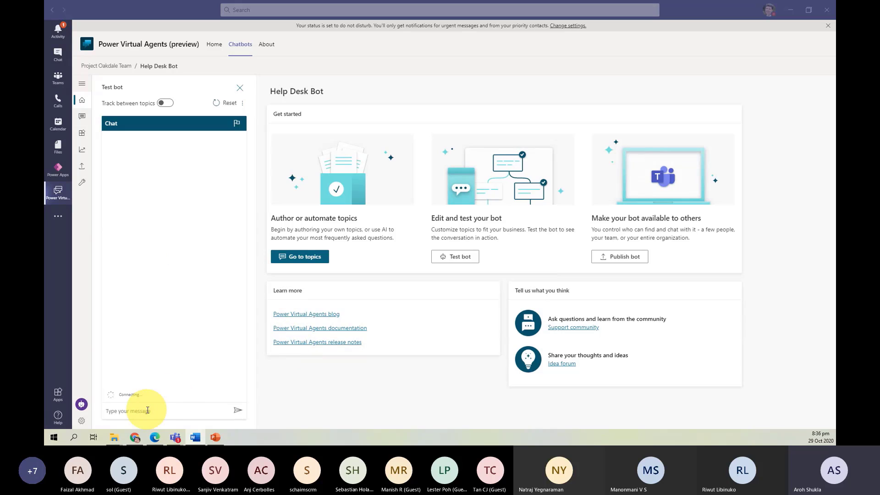
- Ask the test bot "What is my ticket status" and answer its ticket number question with 13
{"action": "left_click", "coordinate": [144, 412]}
{"action": "type", "text": "What is my ticket status"}
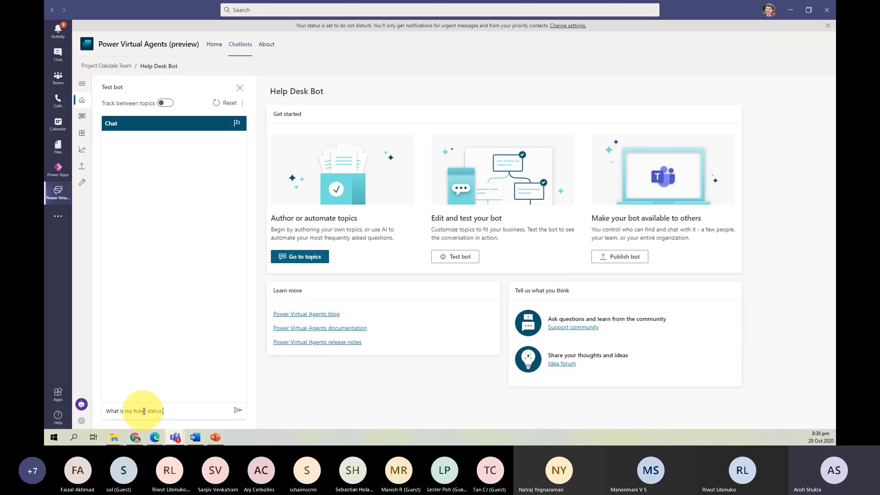
{"action": "left_click", "coordinate": [238, 411]}
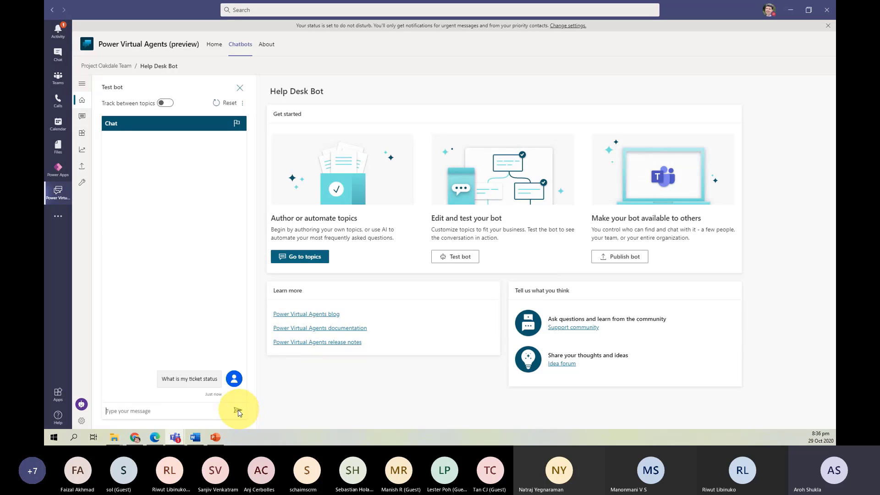
{"action": "left_click", "coordinate": [192, 411]}
{"action": "type", "text": "13"}
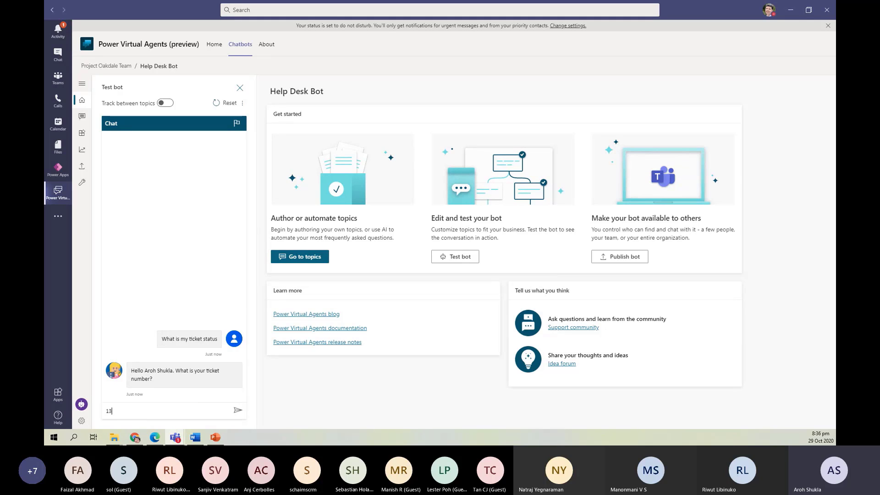
{"action": "key", "text": "Return"}
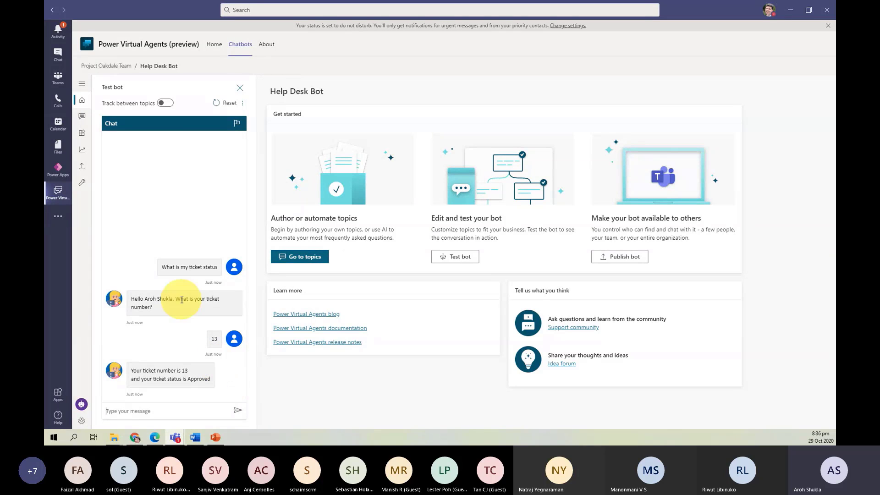
- Open the Help Desk Bot's channels, close the test chat and look through the available channels
{"action": "mouse_move", "coordinate": [82, 180]}
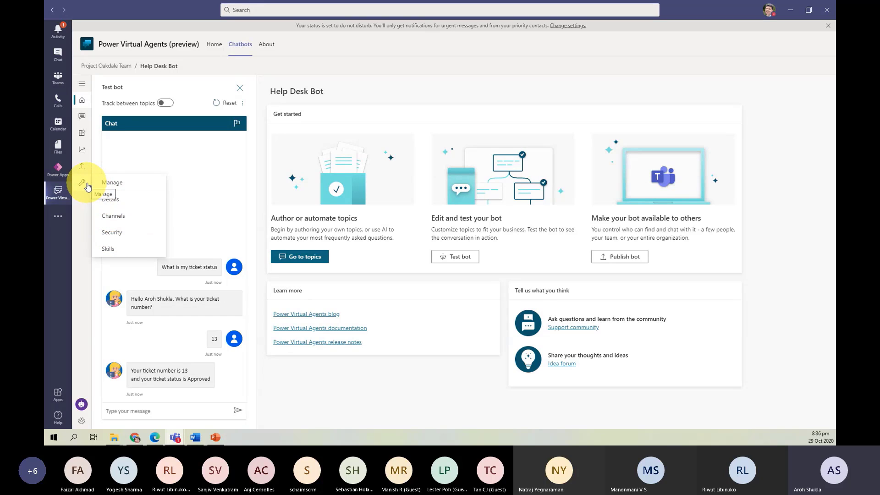
{"action": "left_click", "coordinate": [114, 217]}
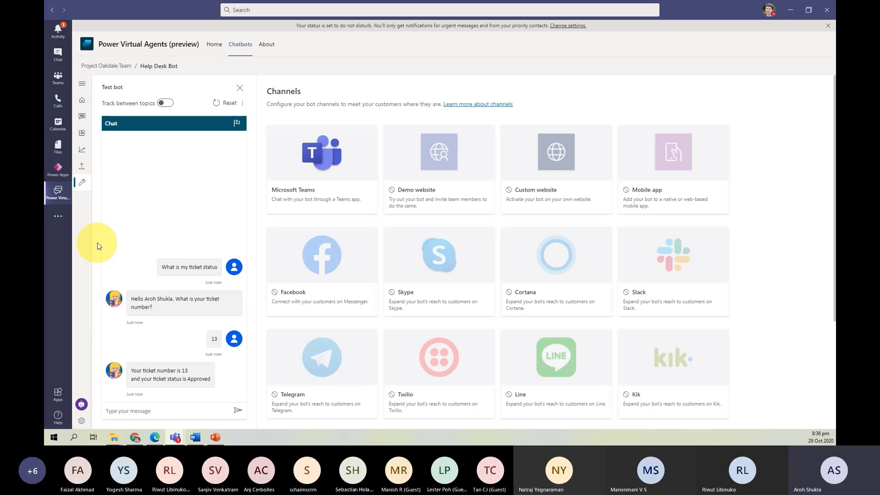
{"action": "left_click", "coordinate": [240, 88]}
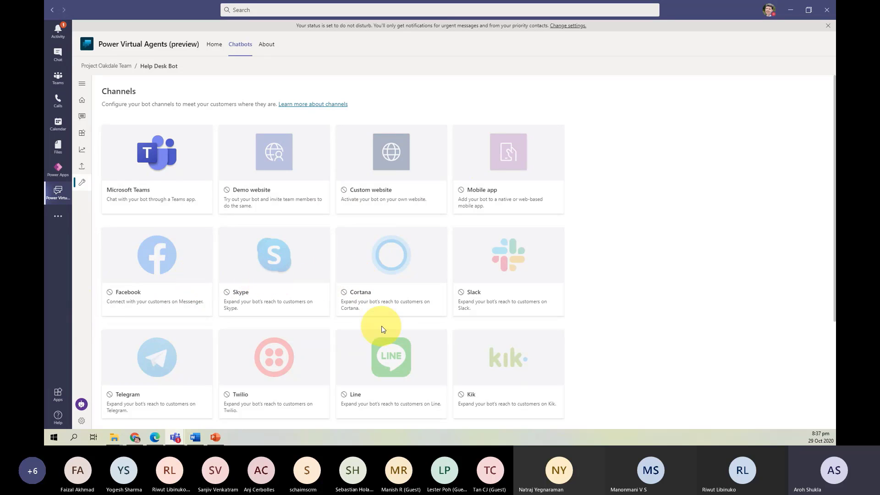
{"action": "scroll", "coordinate": [384, 327], "scroll_direction": "down", "scroll_amount": 3}
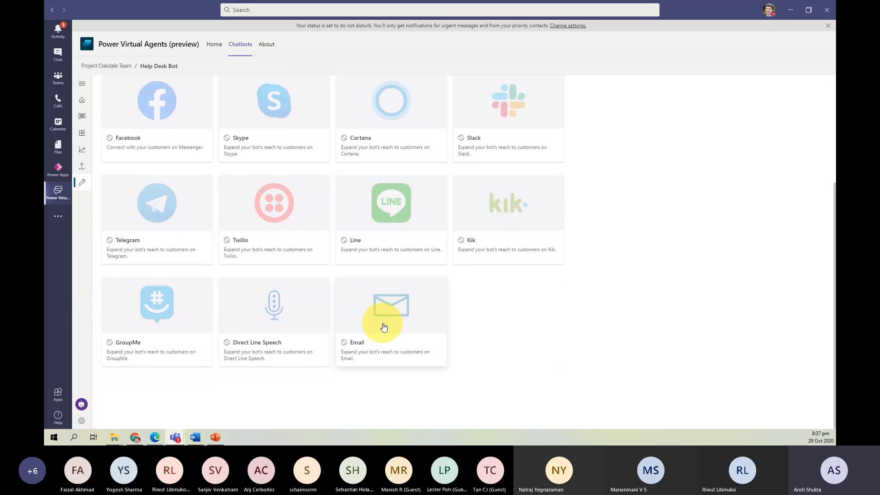
{"action": "scroll", "coordinate": [192, 168], "scroll_direction": "up", "scroll_amount": 1}
{"action": "scroll", "coordinate": [193, 168], "scroll_direction": "up", "scroll_amount": 3}
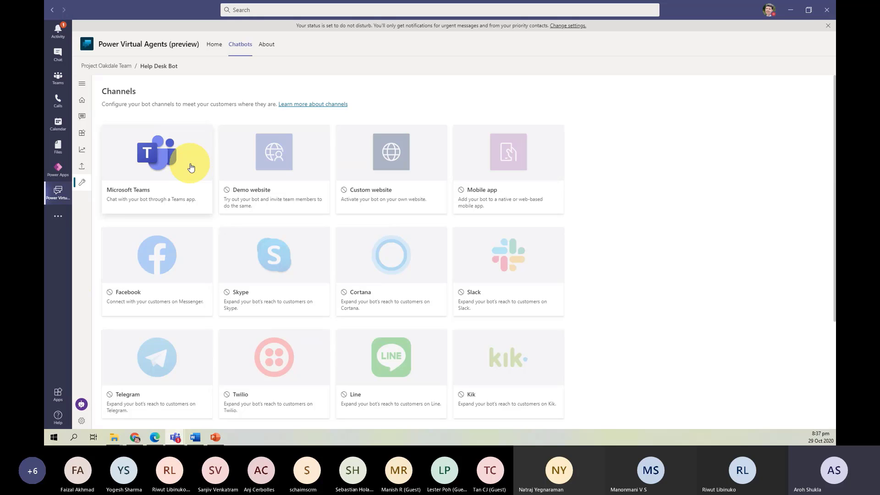
- Show all items built for Project Oakdale Team in Power Apps and review which types of new items can be created
{"action": "left_click", "coordinate": [58, 169]}
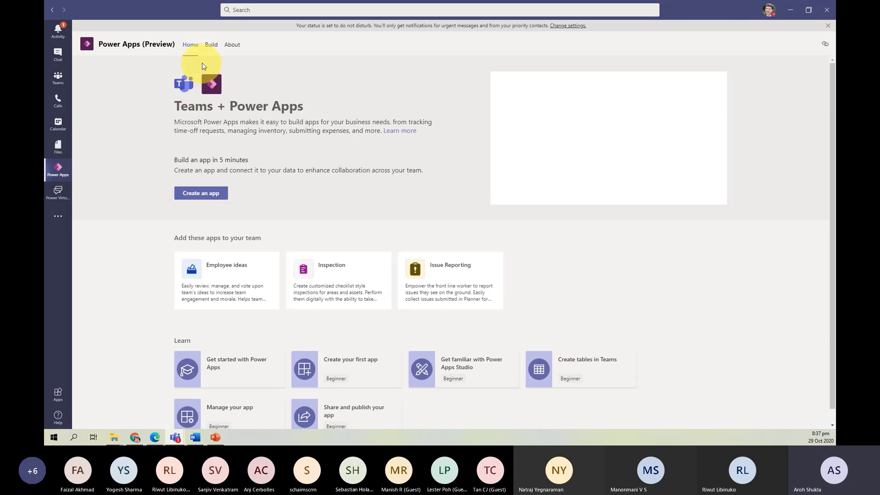
{"action": "left_click", "coordinate": [210, 46]}
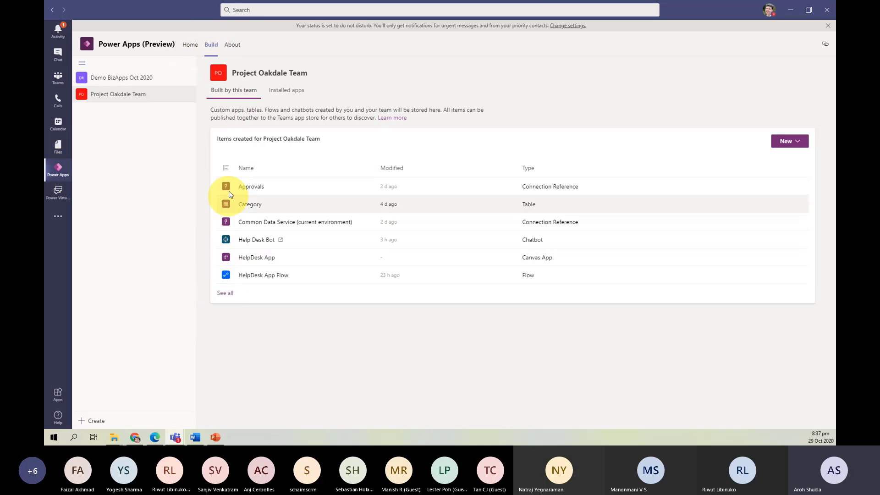
{"action": "left_click", "coordinate": [225, 294]}
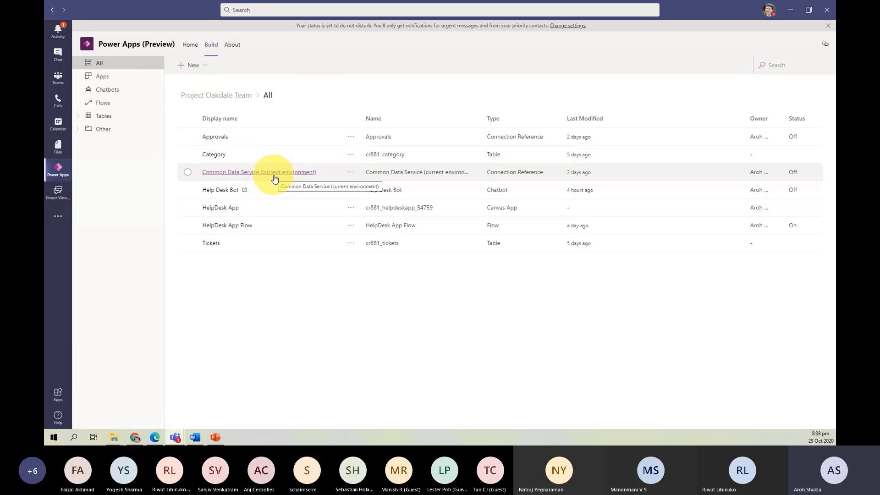
{"action": "left_click", "coordinate": [203, 70]}
{"action": "left_click", "coordinate": [206, 82]}
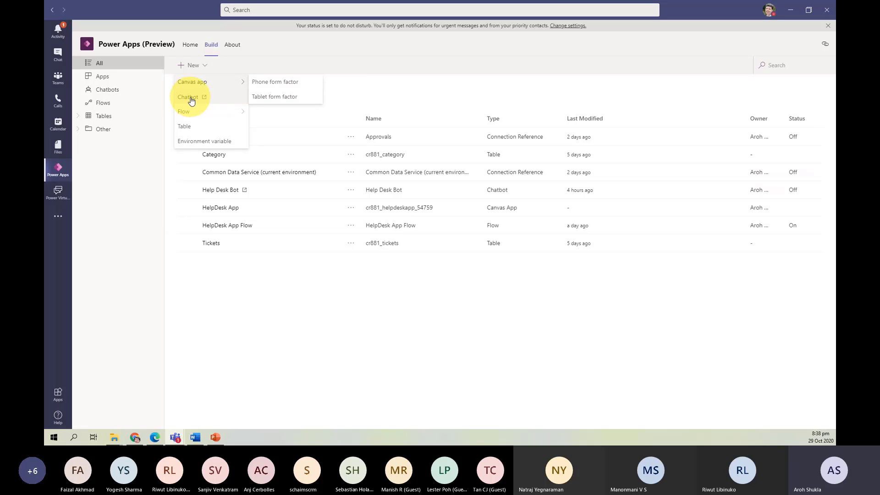
{"action": "mouse_move", "coordinate": [193, 116]}
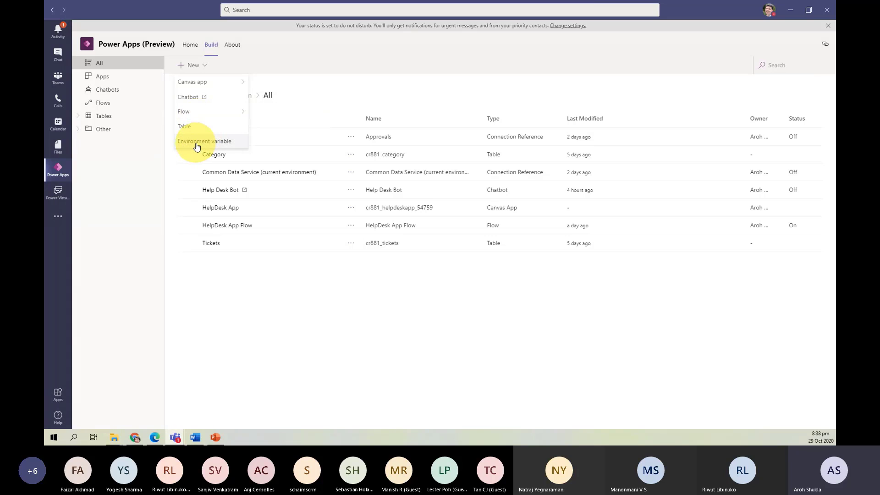
- Open the latest run of the HelpDesk App Flow, inspect its trigger's inputs and outputs, and return to the flows
{"action": "left_click", "coordinate": [99, 104]}
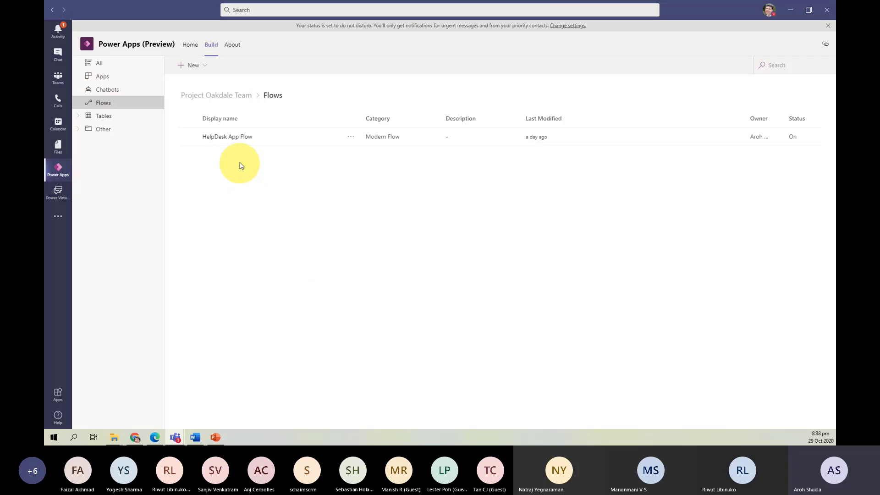
{"action": "left_click", "coordinate": [232, 138]}
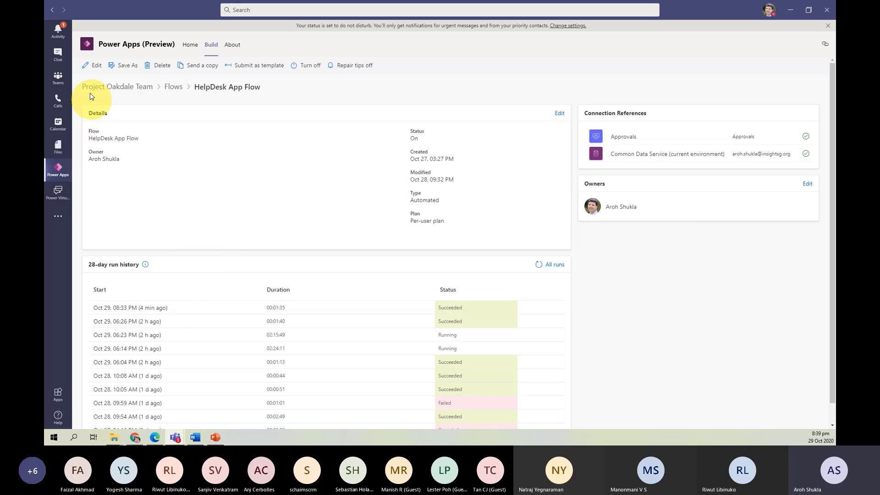
{"action": "left_click", "coordinate": [138, 307]}
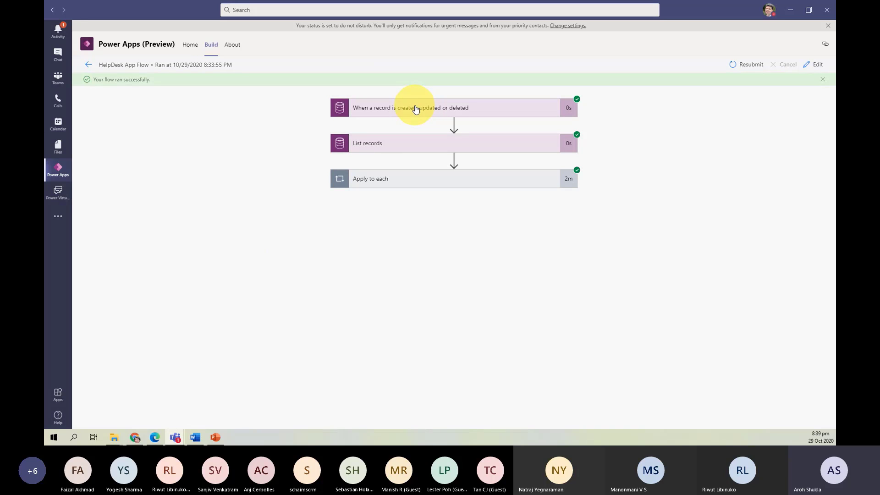
{"action": "left_click", "coordinate": [415, 108]}
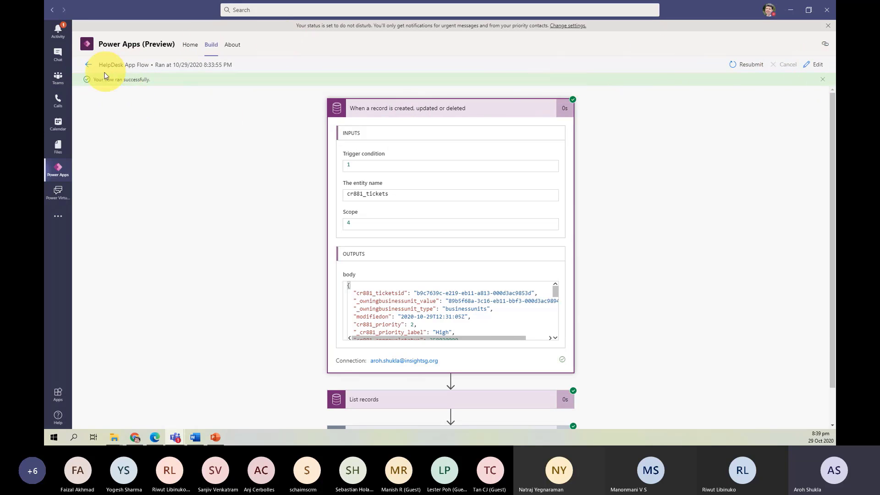
{"action": "left_click", "coordinate": [89, 64]}
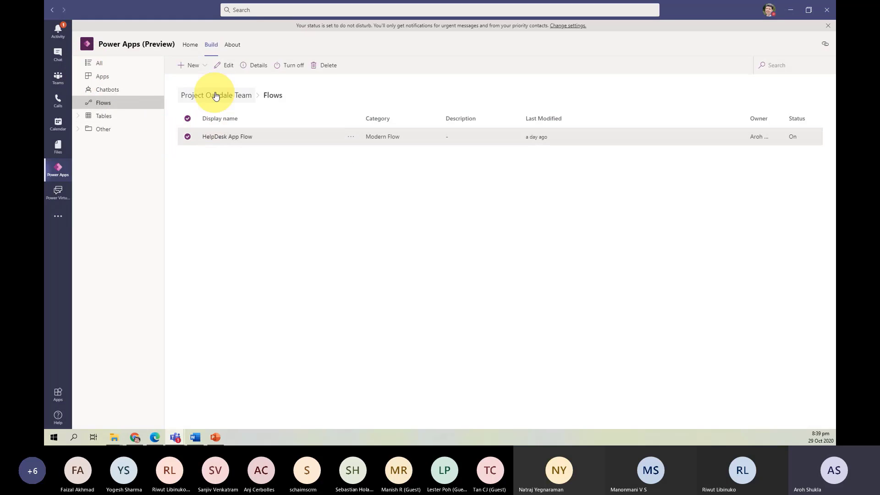
- Open the HelpDesk App Flow for editing and examine its trigger and the List records action, including the advanced options
{"action": "left_click", "coordinate": [226, 68]}
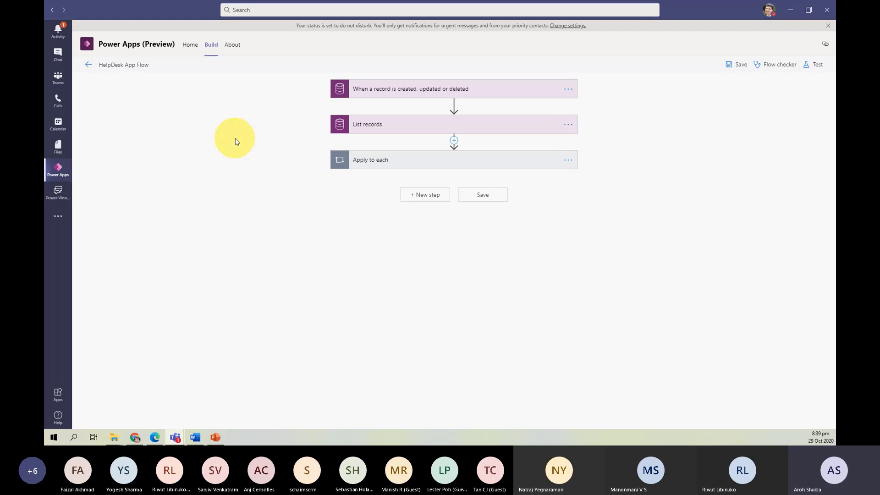
{"action": "left_click", "coordinate": [378, 92]}
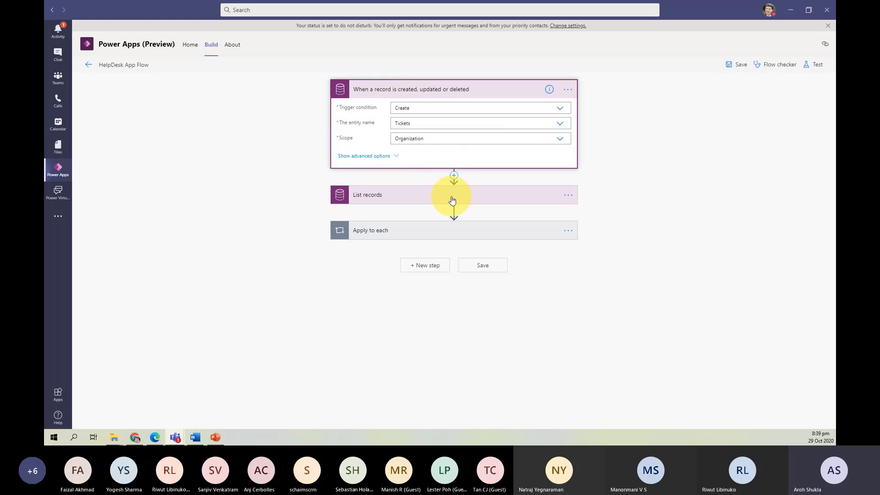
{"action": "left_click", "coordinate": [431, 196]}
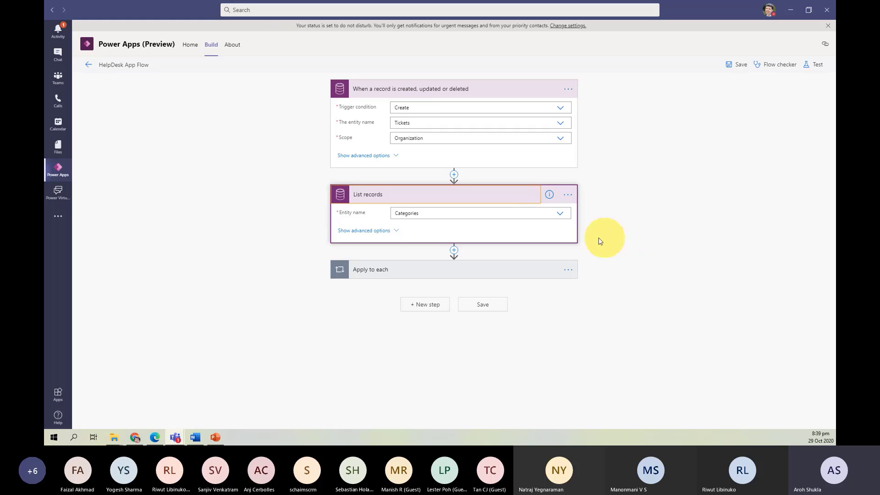
{"action": "left_click", "coordinate": [395, 229]}
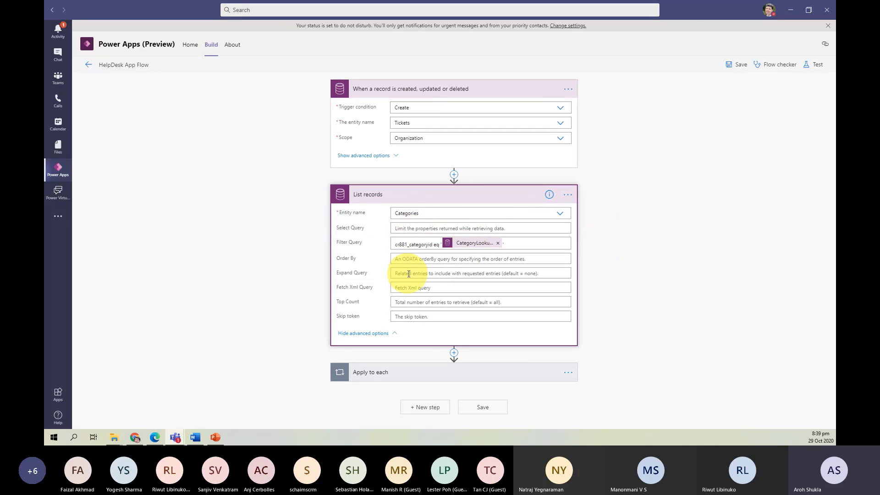
- Expand the flow's Apply to each loop and Condition, and examine the record updates in the approved and rejected branches
{"action": "left_click", "coordinate": [414, 374]}
{"action": "scroll", "coordinate": [362, 353], "scroll_direction": "down", "scroll_amount": 3}
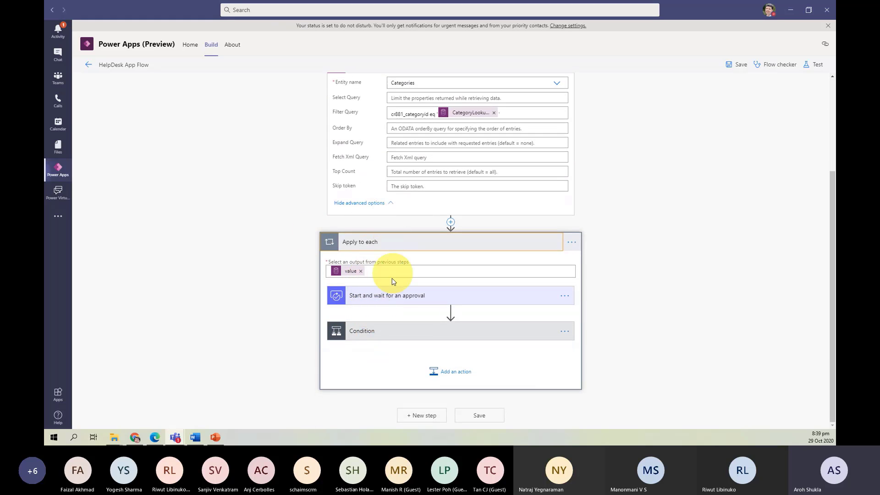
{"action": "left_click", "coordinate": [363, 337]}
{"action": "scroll", "coordinate": [273, 302], "scroll_direction": "down", "scroll_amount": 3}
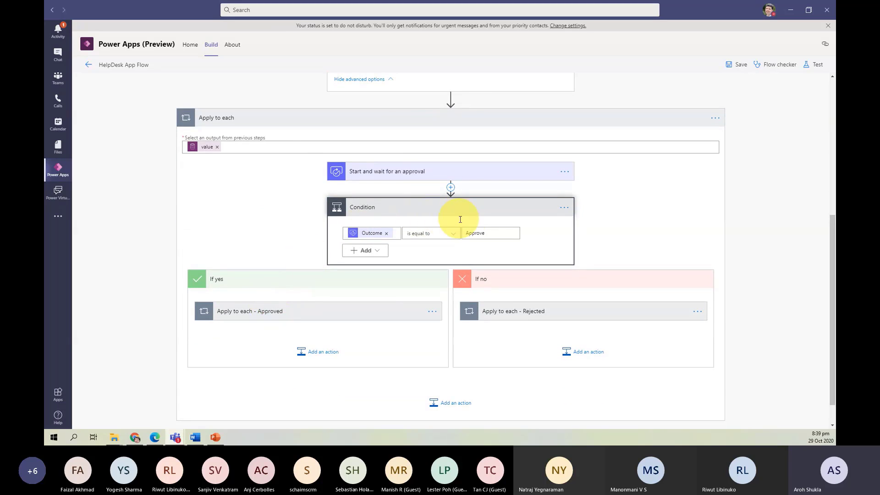
{"action": "left_click", "coordinate": [275, 315]}
{"action": "scroll", "coordinate": [241, 286], "scroll_direction": "down", "scroll_amount": 3}
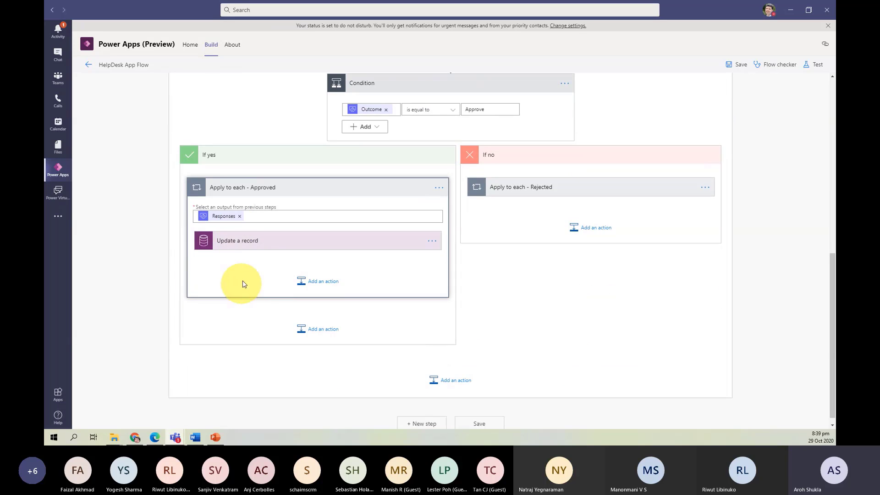
{"action": "left_click", "coordinate": [242, 243]}
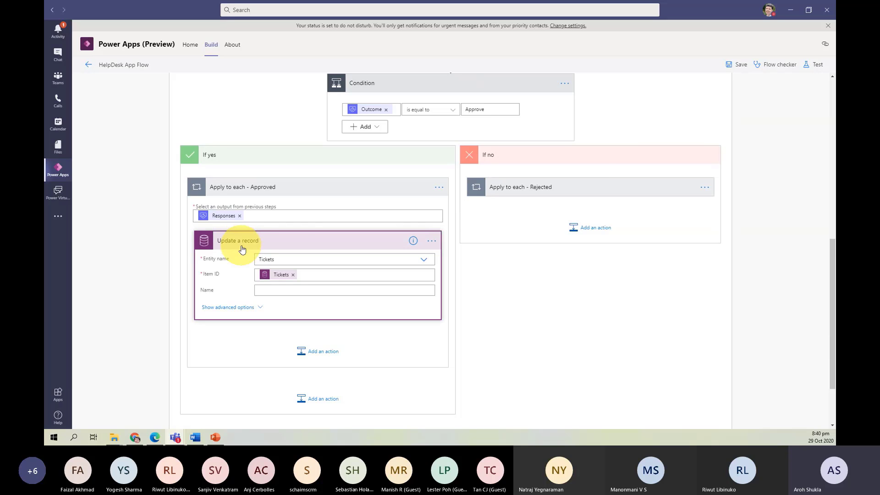
{"action": "left_click", "coordinate": [576, 188]}
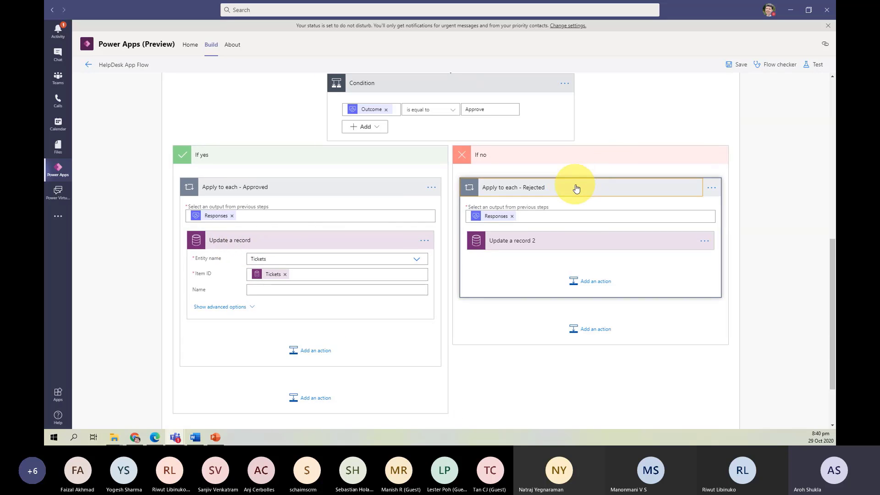
{"action": "left_click", "coordinate": [531, 244]}
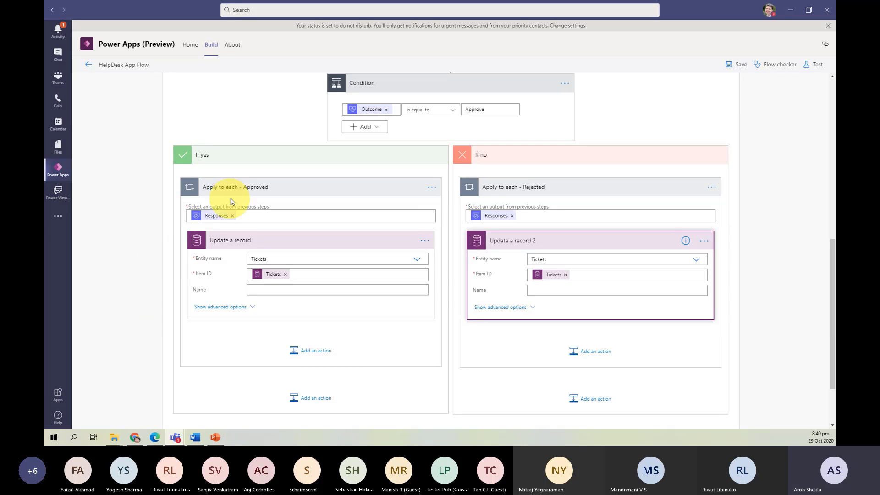
- Leave the flow editor for the Power Apps About page, minimize Teams and preview the meetup call window
{"action": "left_click", "coordinate": [232, 46]}
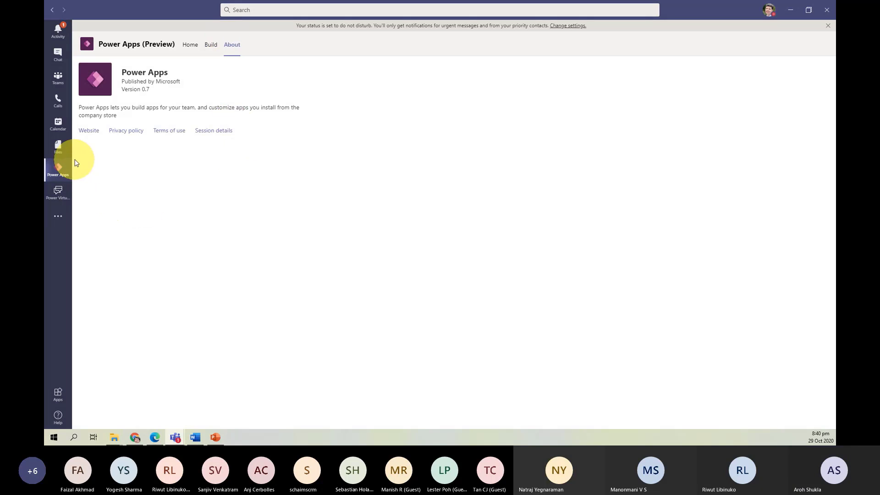
{"action": "left_click", "coordinate": [788, 11]}
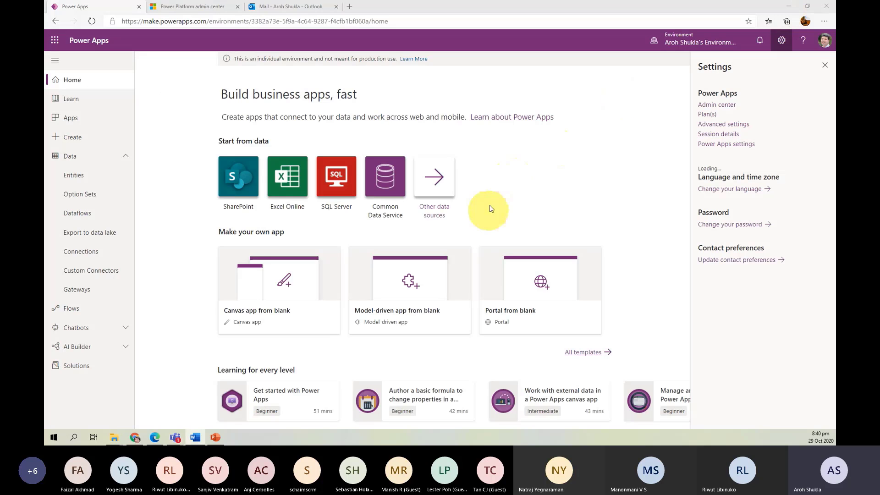
{"action": "mouse_move", "coordinate": [177, 437]}
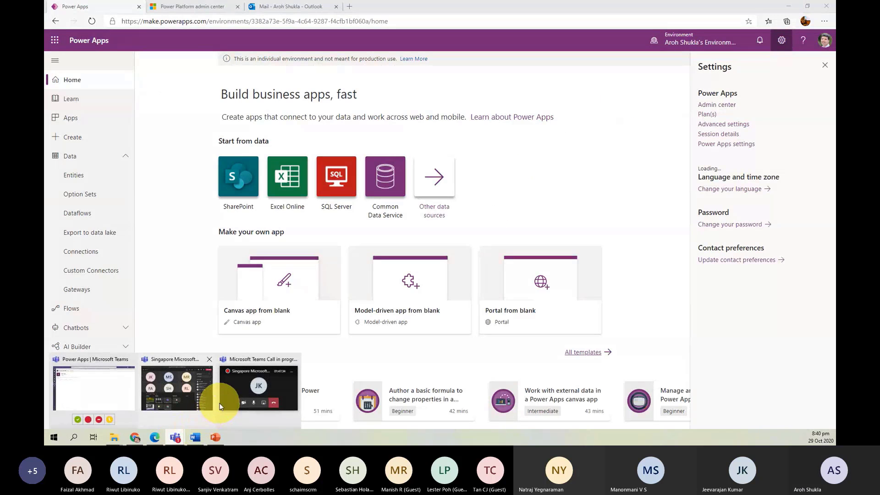
{"action": "mouse_move", "coordinate": [198, 381]}
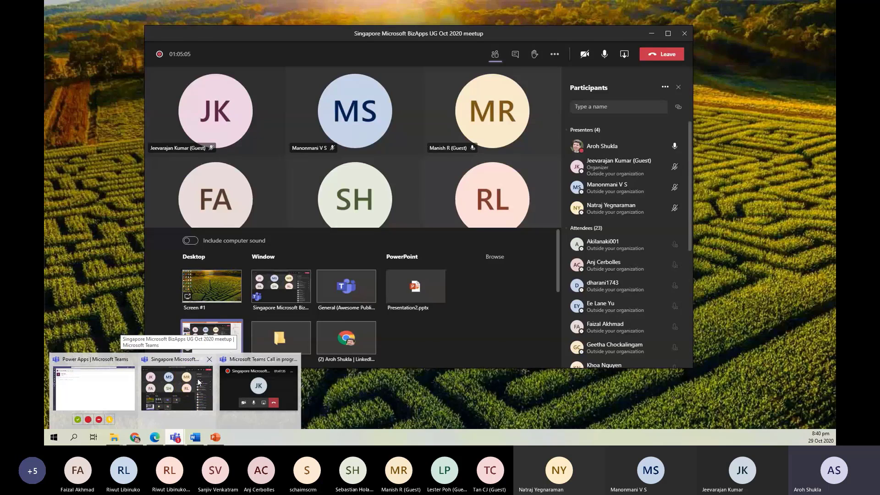